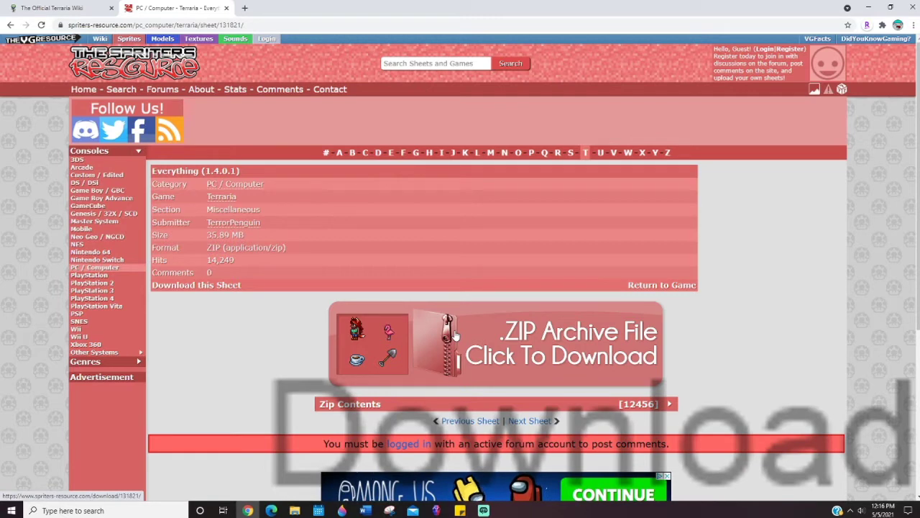
# Start downloading the Everything (1.4.0.1) zip archive and set the save location to Documents > My Games > Terraria > ResourcePacks.
pyautogui.click(454, 334)
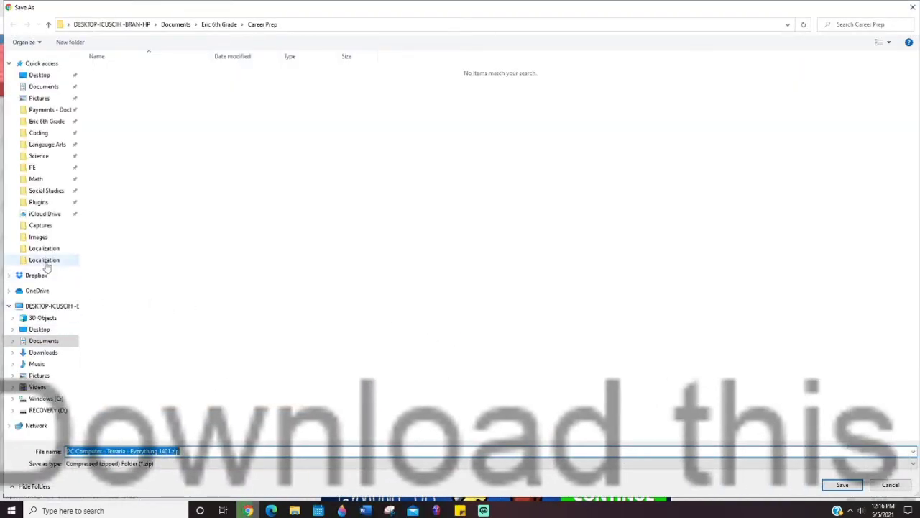
pyautogui.click(44, 346)
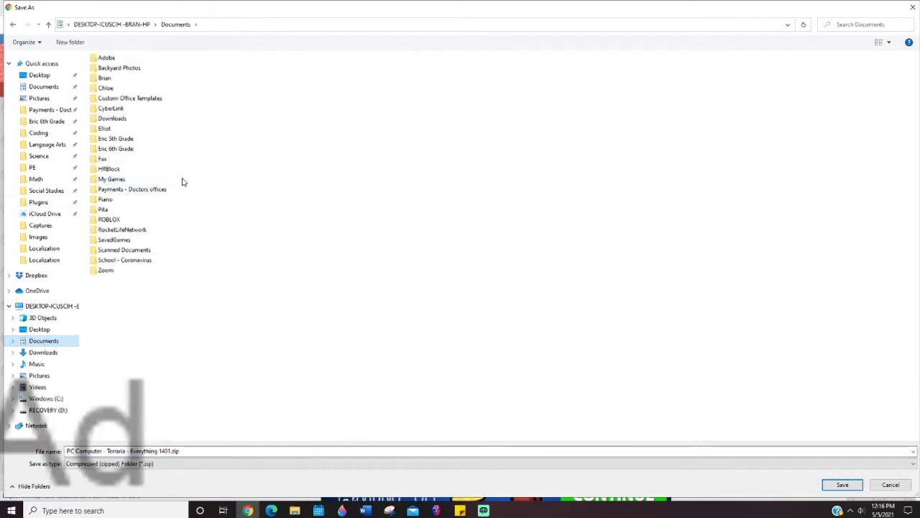
pyautogui.click(103, 181)
pyautogui.doubleClick(102, 181)
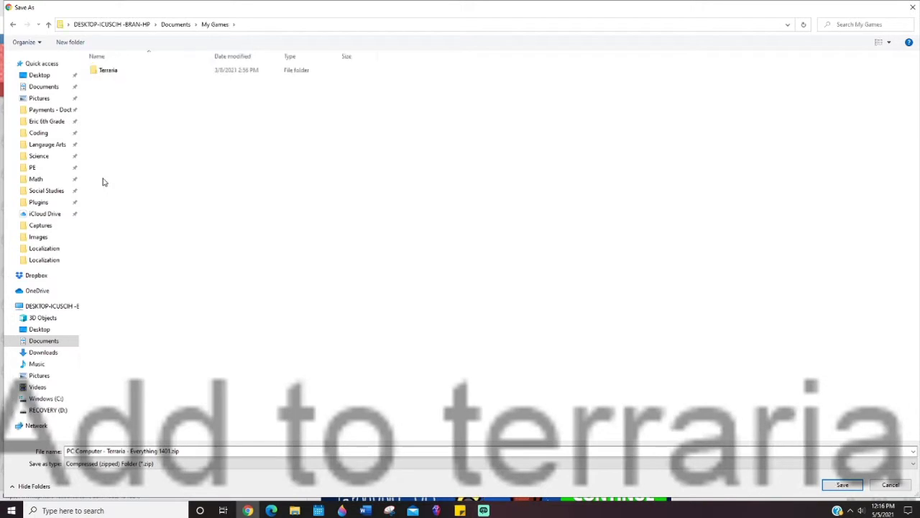
pyautogui.doubleClick(132, 72)
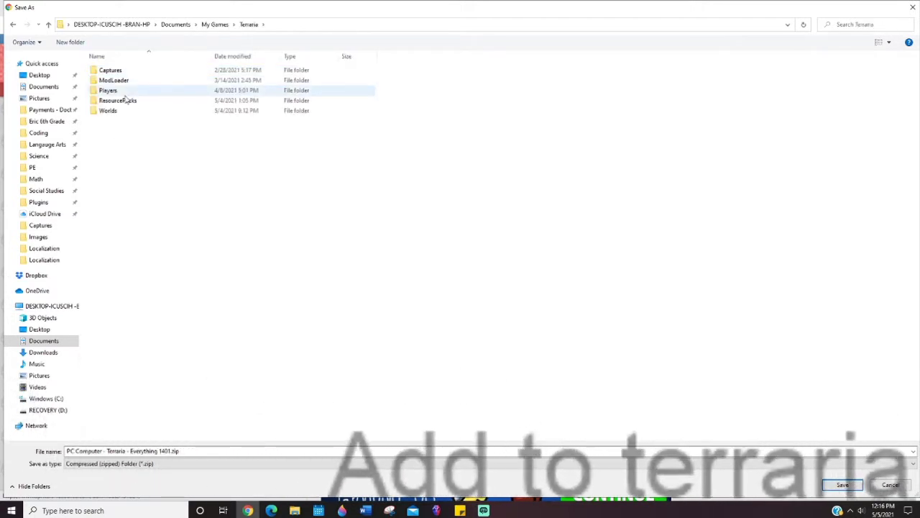
pyautogui.doubleClick(124, 100)
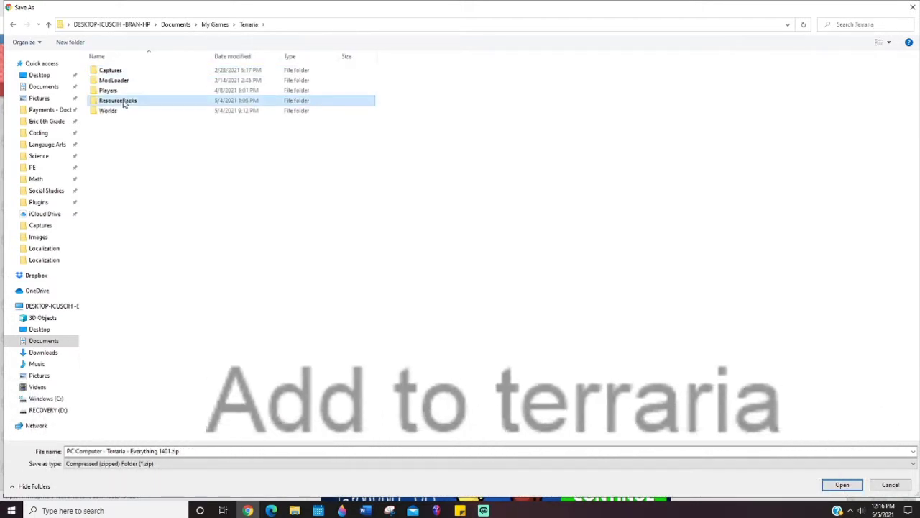
# Create a folder named "templates" in ResourcePacks, open it, and cancel saving the zip archive.
pyautogui.rightClick(138, 410)
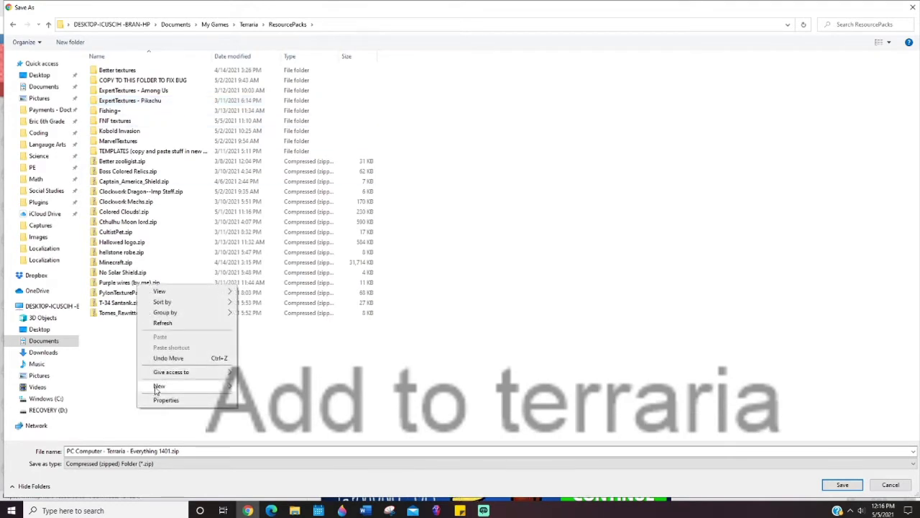
pyautogui.moveTo(157, 388)
pyautogui.click(268, 243)
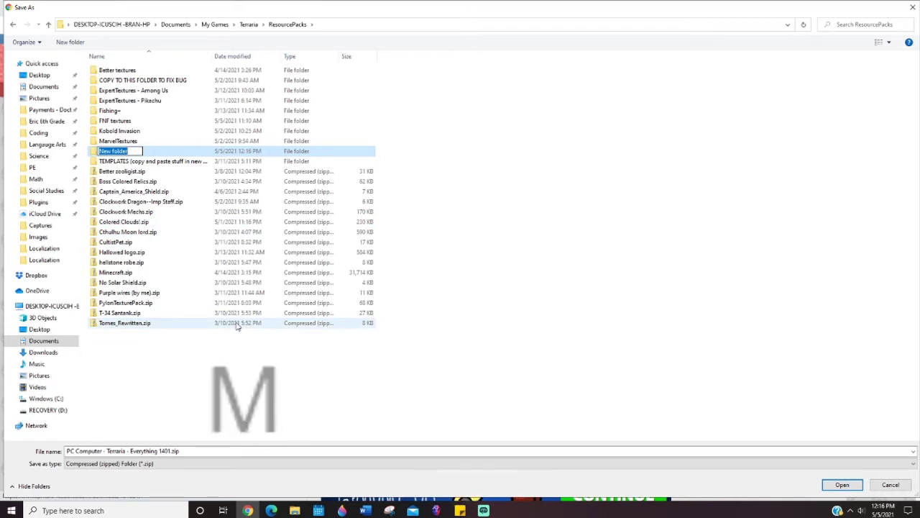
pyautogui.write('templates')
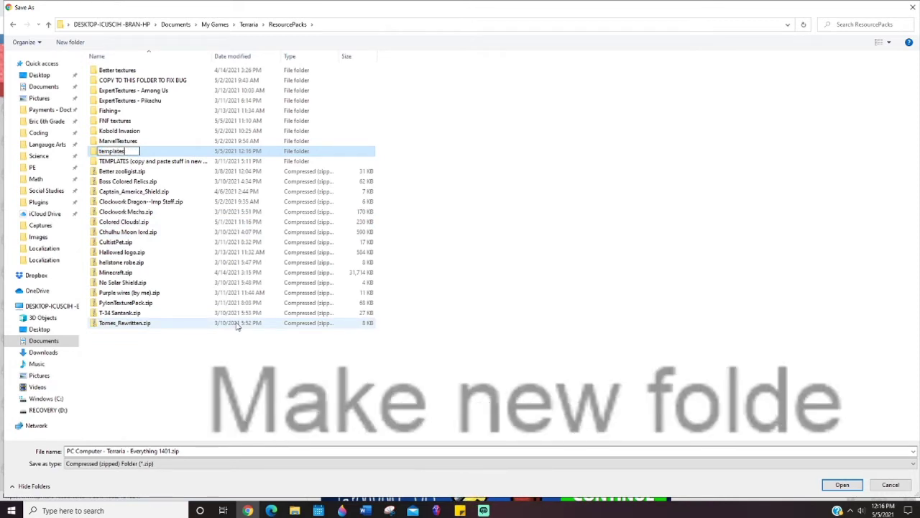
pyautogui.press('Return')
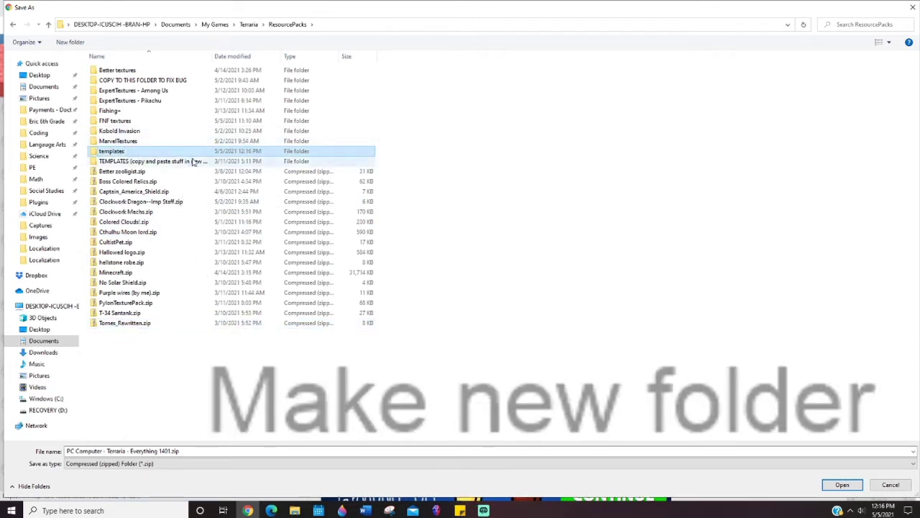
pyautogui.doubleClick(117, 151)
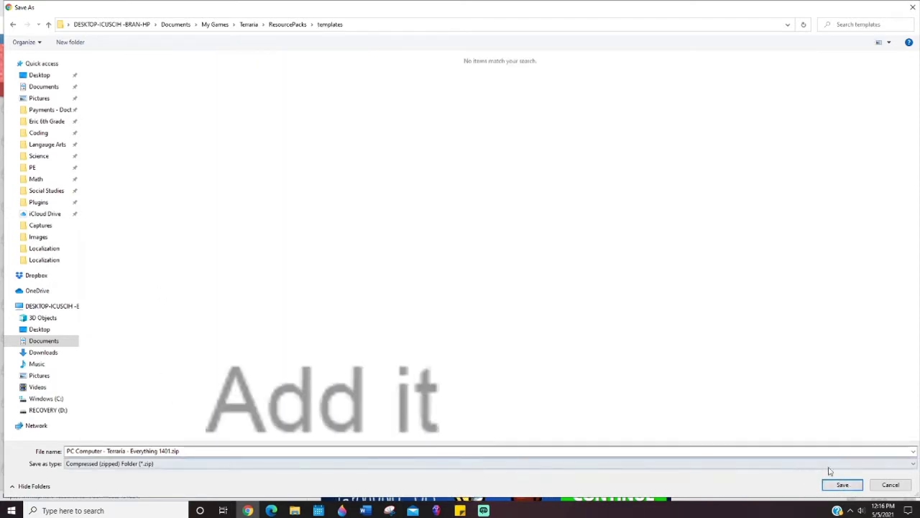
pyautogui.click(871, 486)
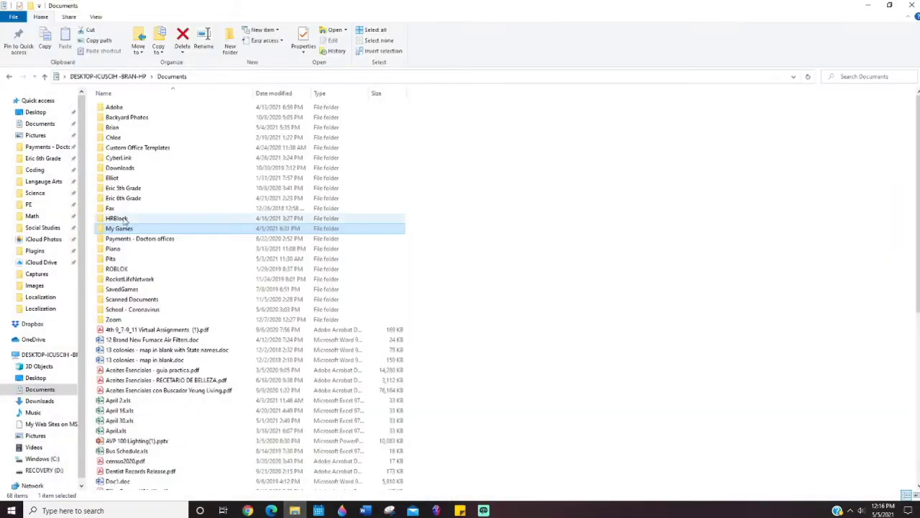
# In File Explorer, open the ResourcePacks folder under Documents > My Games > Terraria.
pyautogui.doubleClick(123, 229)
pyautogui.click(113, 108)
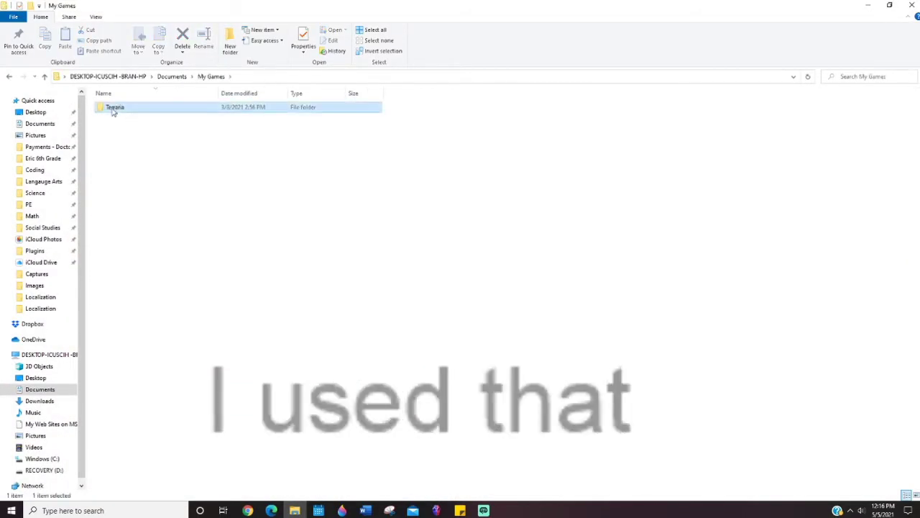
pyautogui.doubleClick(113, 108)
pyautogui.click(124, 140)
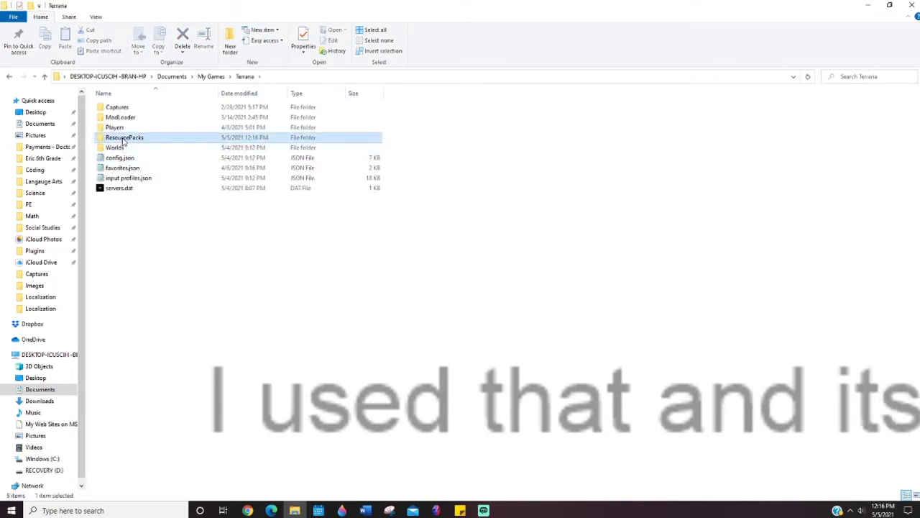
pyautogui.doubleClick(124, 139)
# Delete the lowercase "templates" folder from ResourcePacks.
pyautogui.click(116, 189)
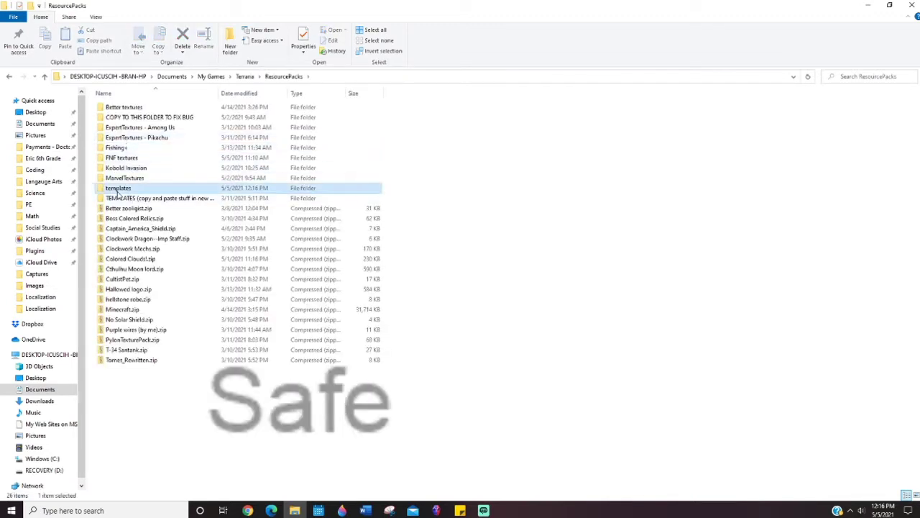
pyautogui.press('Delete')
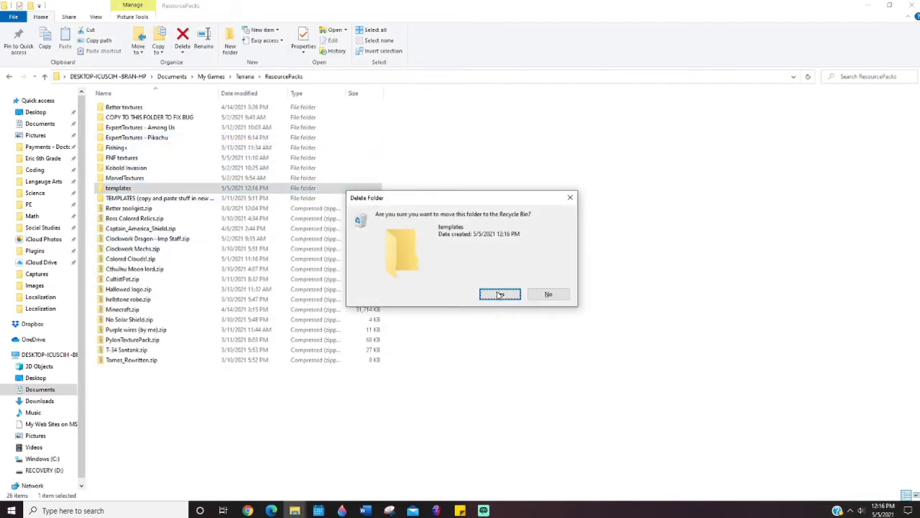
pyautogui.press('Return')
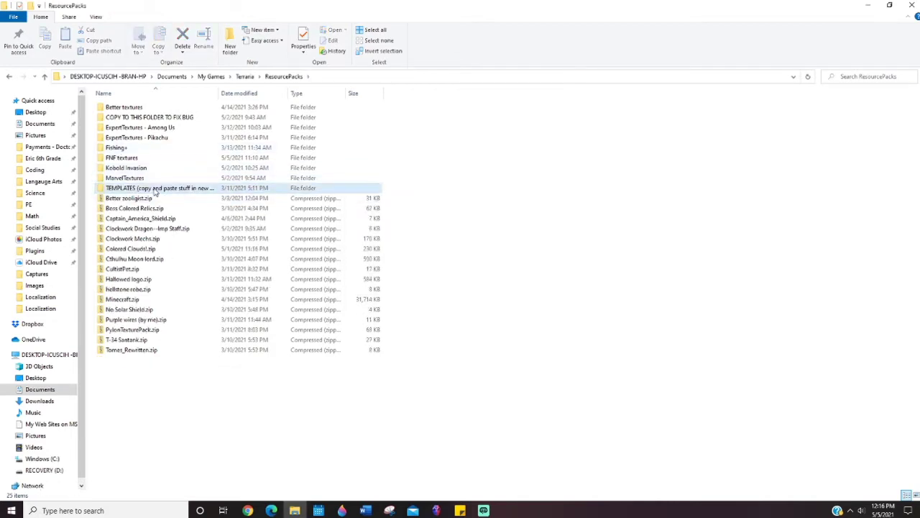
# Create a folder named "Name your texture here" in ResourcePacks.
pyautogui.rightClick(153, 424)
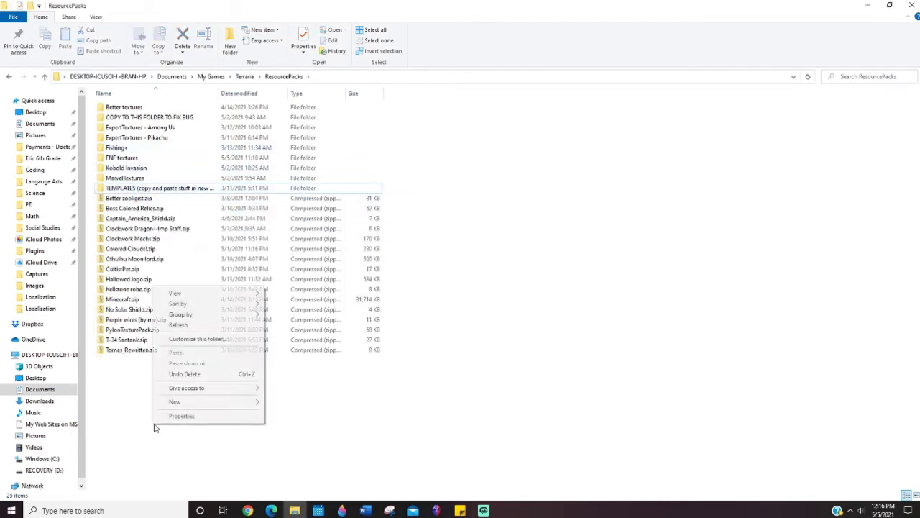
pyautogui.moveTo(175, 401)
pyautogui.click(280, 261)
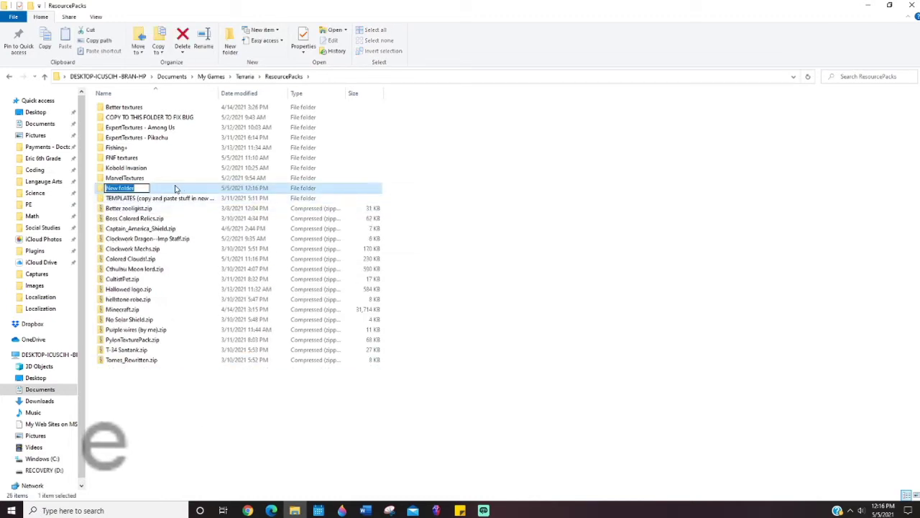
pyautogui.write('Name')
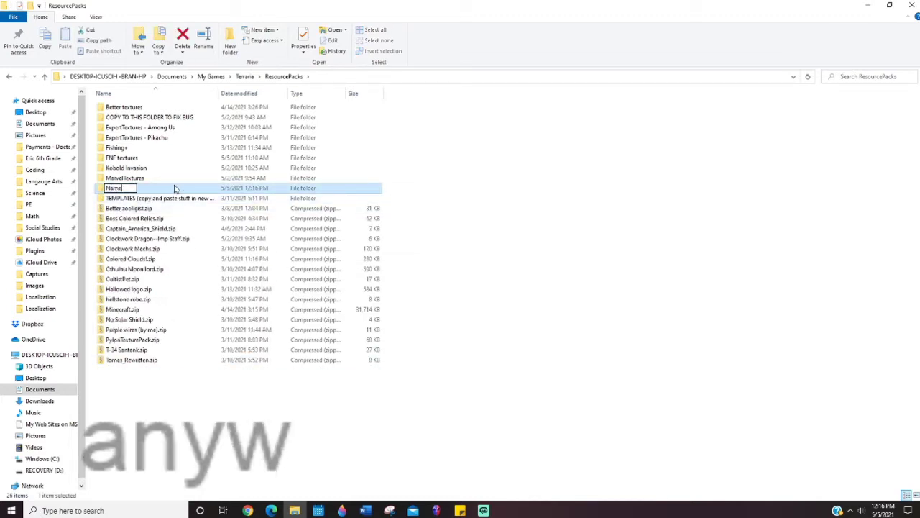
pyautogui.write(' you')
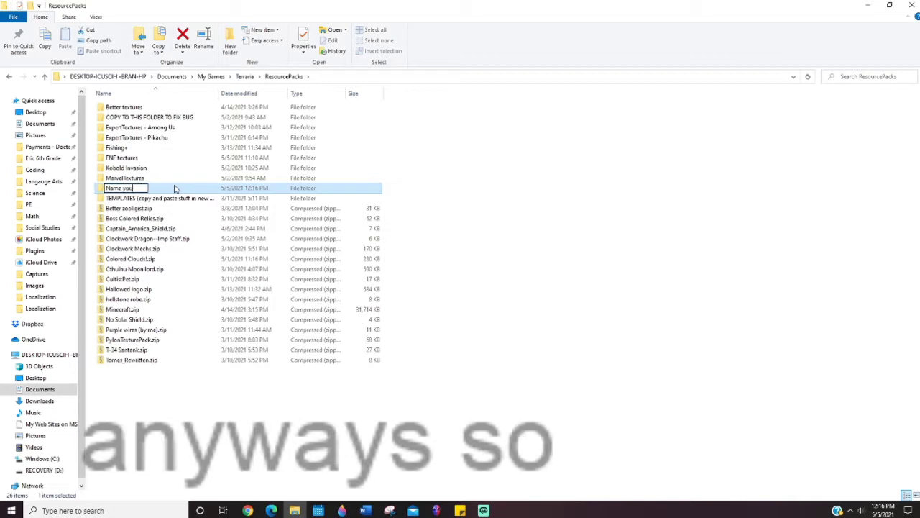
pyautogui.write('r texture here')
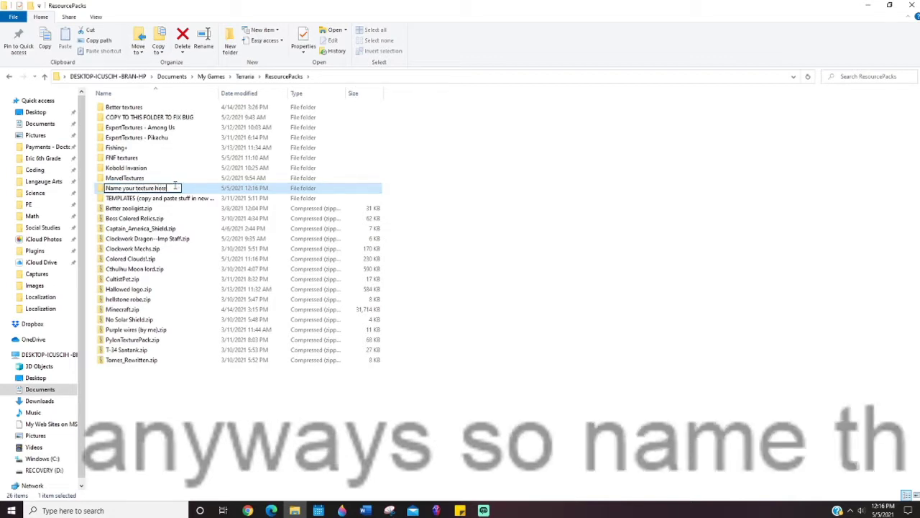
pyautogui.press('Return')
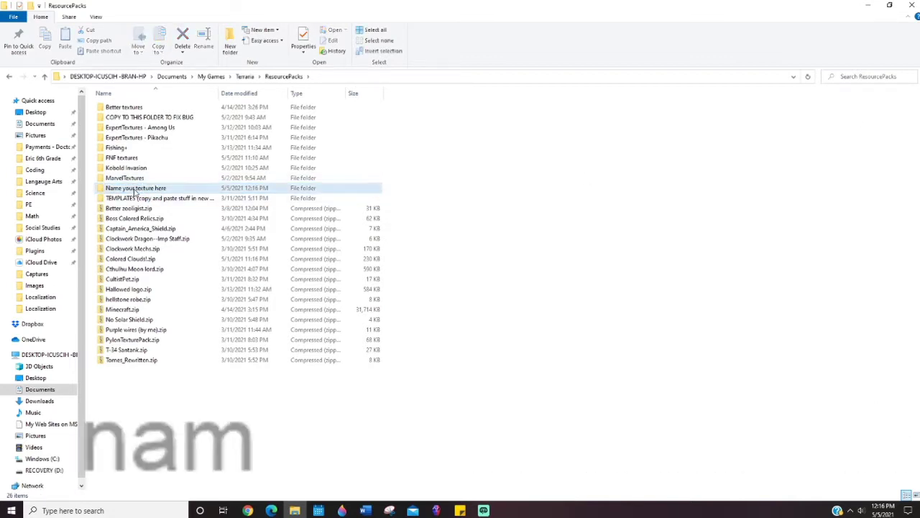
# Open the "Name your texture here" folder and create a subfolder in it, keeping the default name.
pyautogui.doubleClick(134, 189)
pyautogui.rightClick(137, 157)
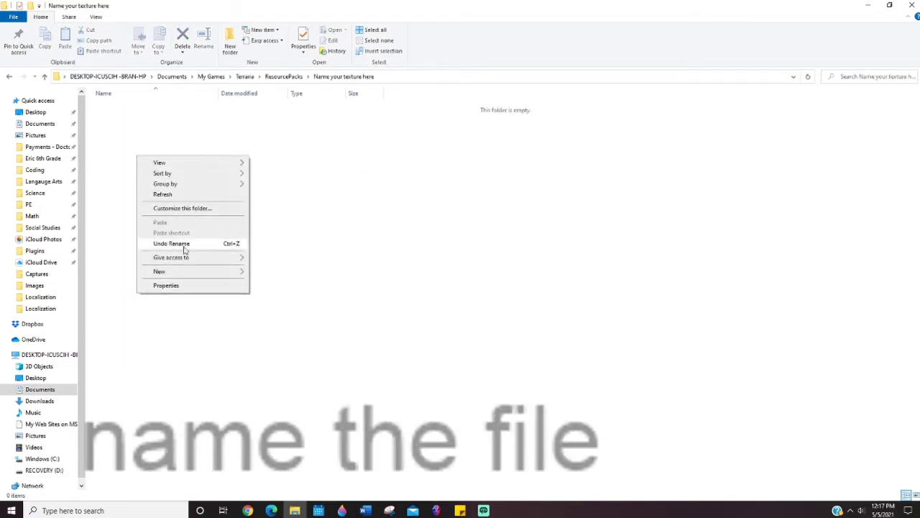
pyautogui.moveTo(197, 271)
pyautogui.click(277, 275)
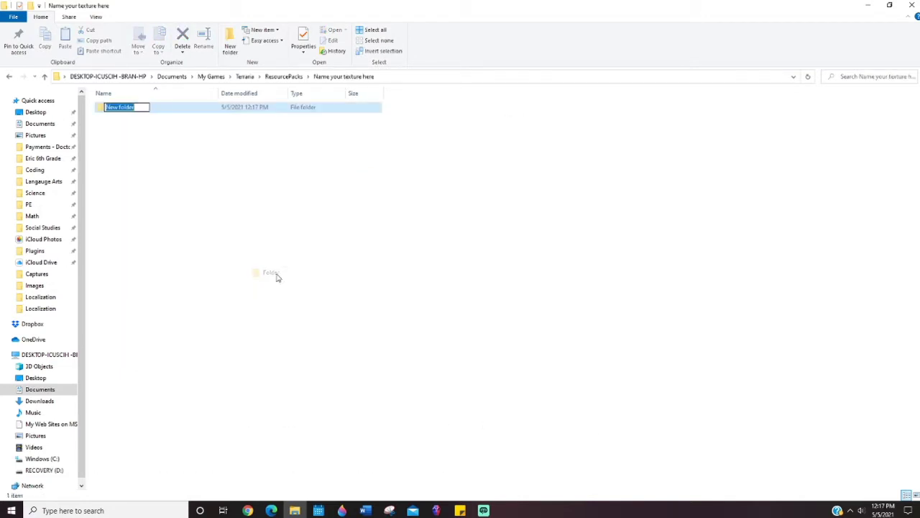
pyautogui.click(154, 120)
# Add an empty text document with the default name beside the new subfolder.
pyautogui.rightClick(167, 189)
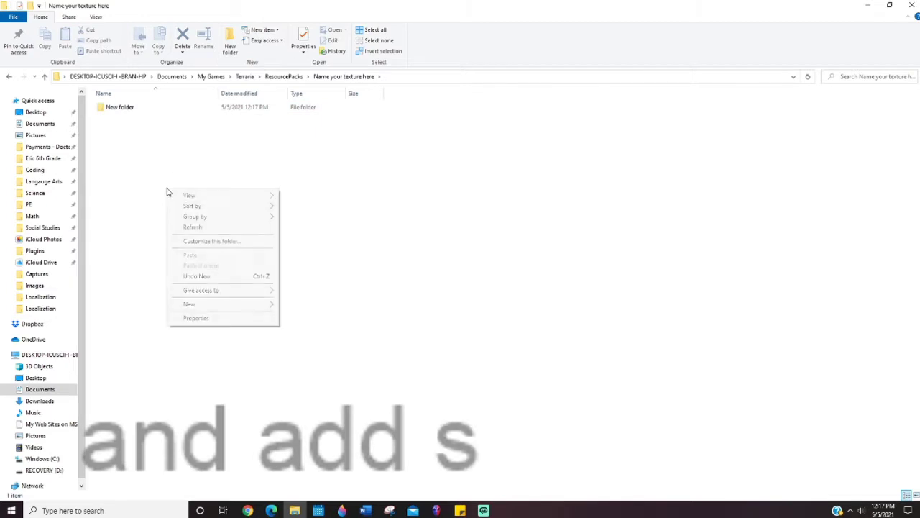
pyautogui.moveTo(235, 305)
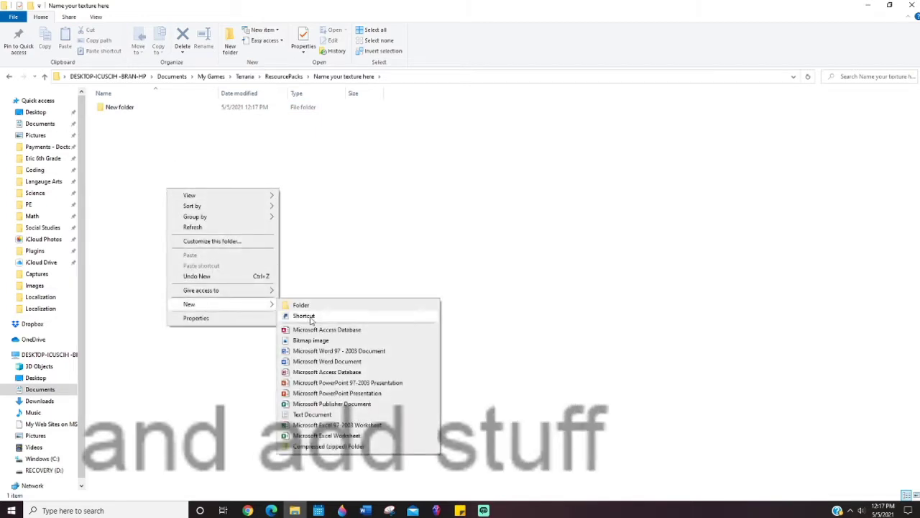
pyautogui.click(333, 417)
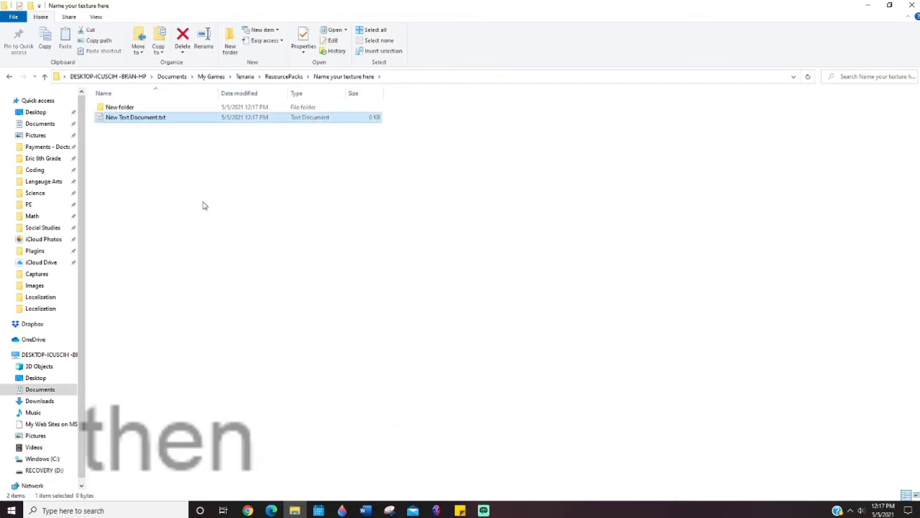
pyautogui.click(209, 156)
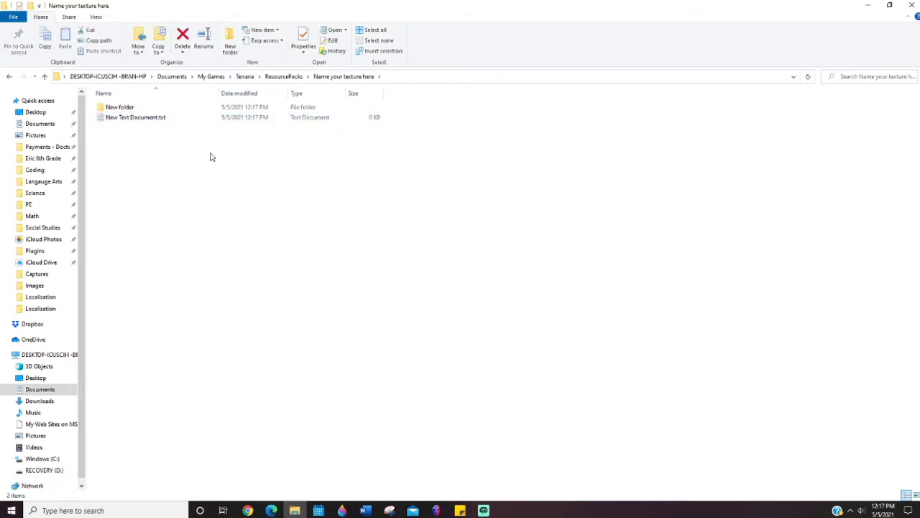
# Open pack.json from the TEMPLATES folder in ResourcePacks, examine its name, author, description and version fields, and close it.
pyautogui.click(286, 77)
pyautogui.click(141, 187)
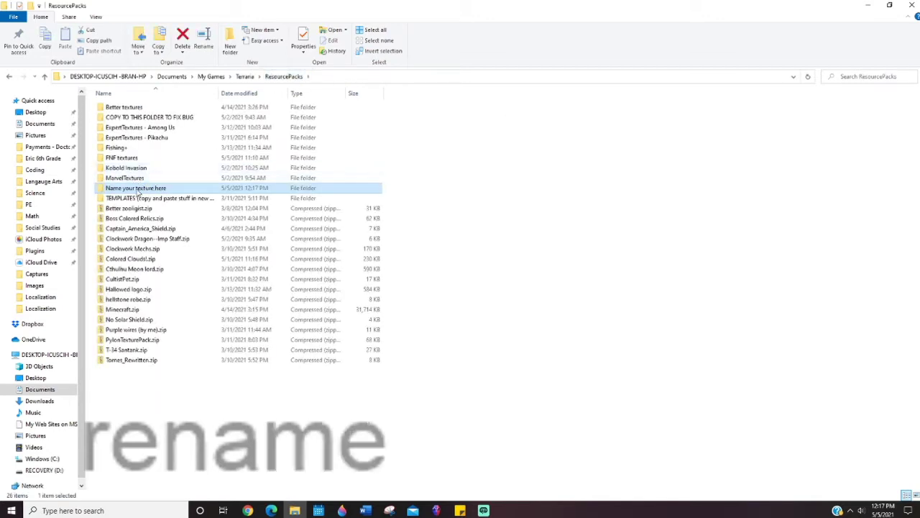
pyautogui.doubleClick(139, 197)
pyautogui.click(141, 127)
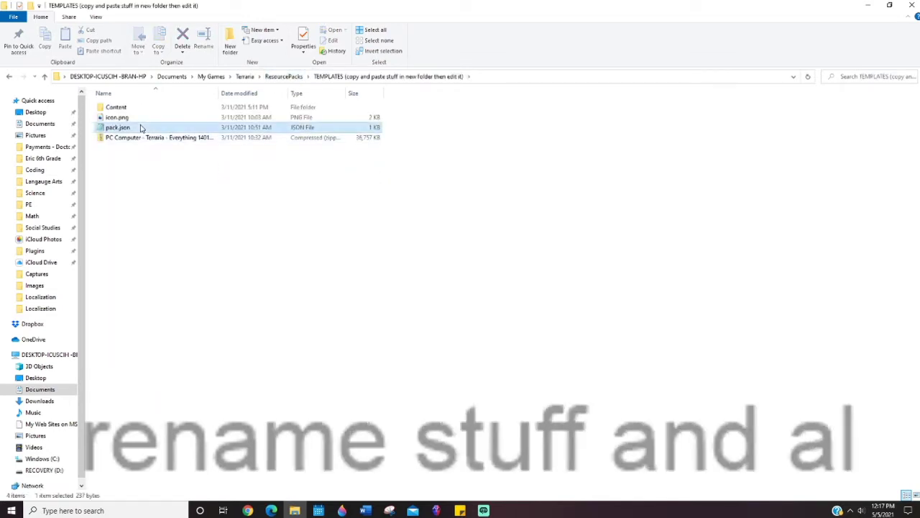
pyautogui.doubleClick(141, 127)
pyautogui.moveTo(424, 277); pyautogui.dragTo(215, 195)
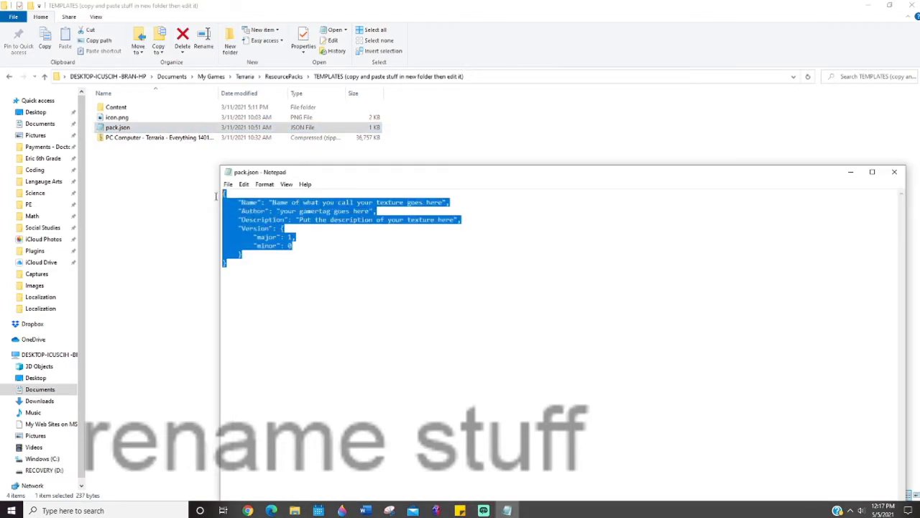
pyautogui.click(894, 172)
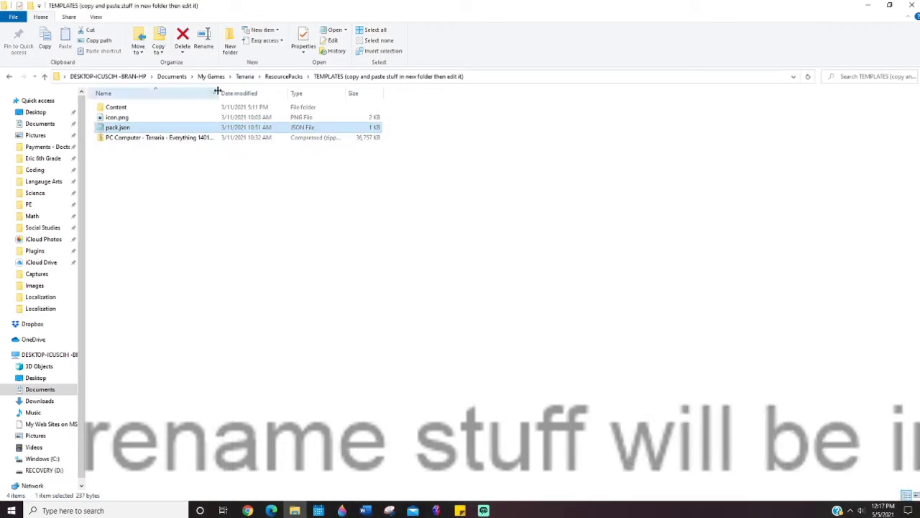
# Return to the "Name your texture here" folder and rename its text document to pack.json, accepting the extension change.
pyautogui.click(281, 77)
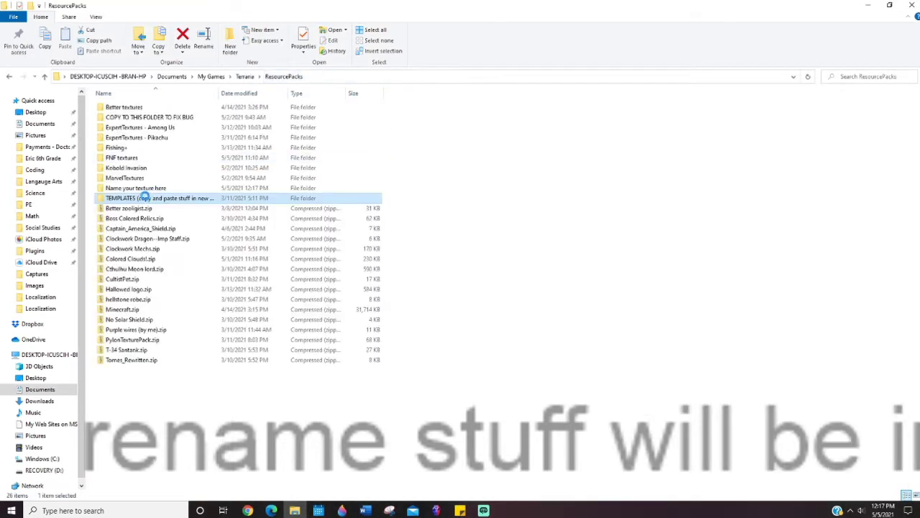
pyautogui.click(133, 187)
pyautogui.doubleClick(133, 187)
pyautogui.click(136, 119)
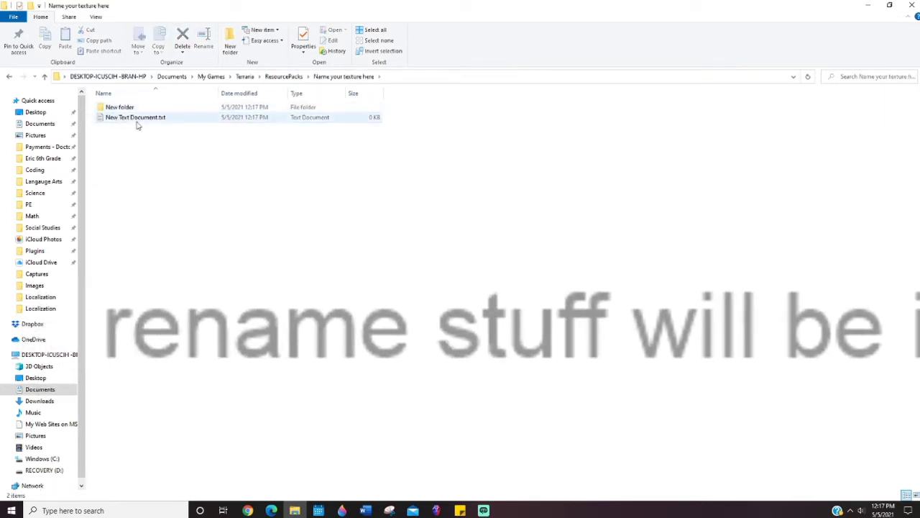
pyautogui.rightClick(136, 122)
pyautogui.click(180, 292)
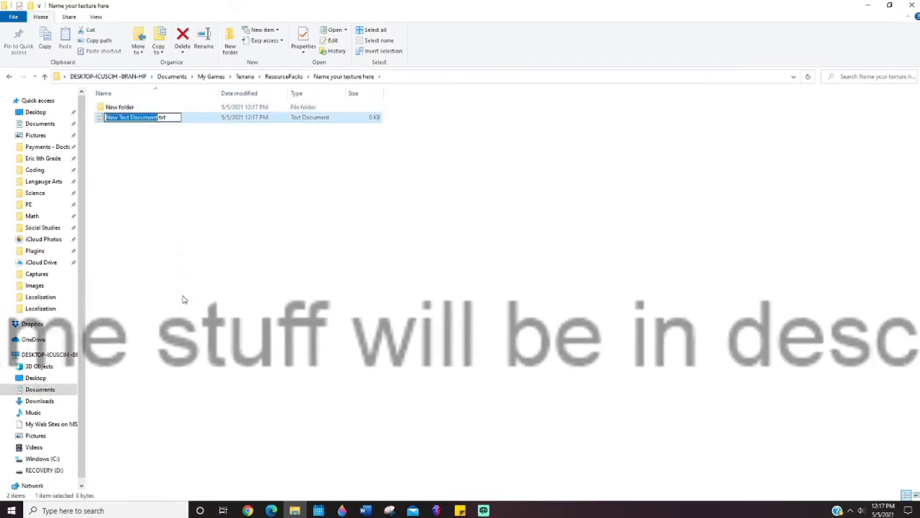
pyautogui.write('pa')
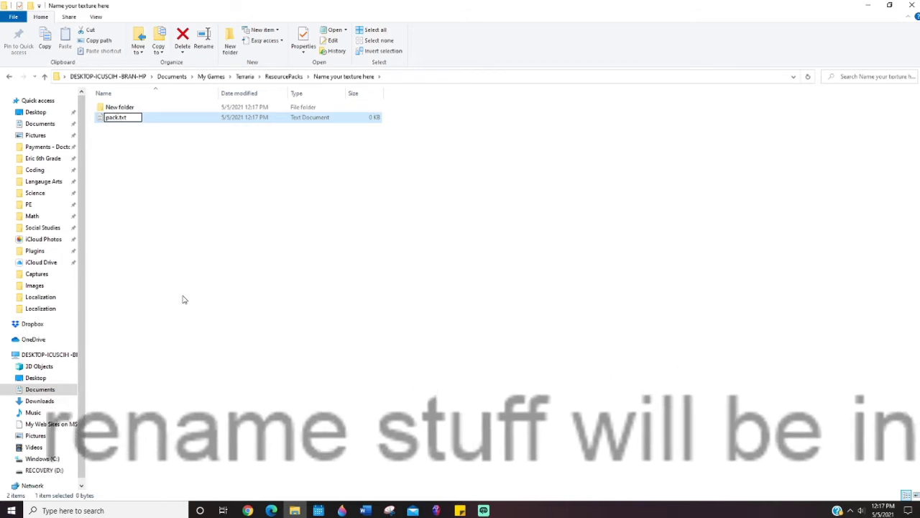
pyautogui.write('ck')
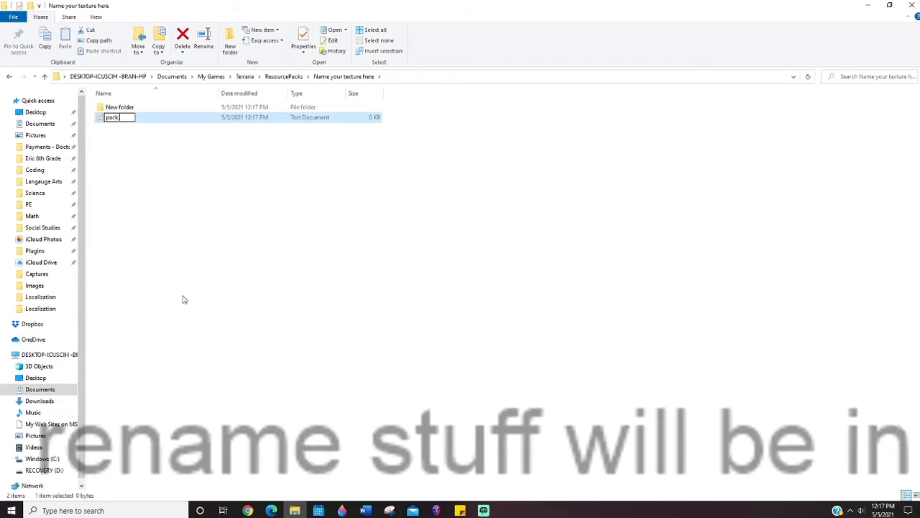
pyautogui.press('Return')
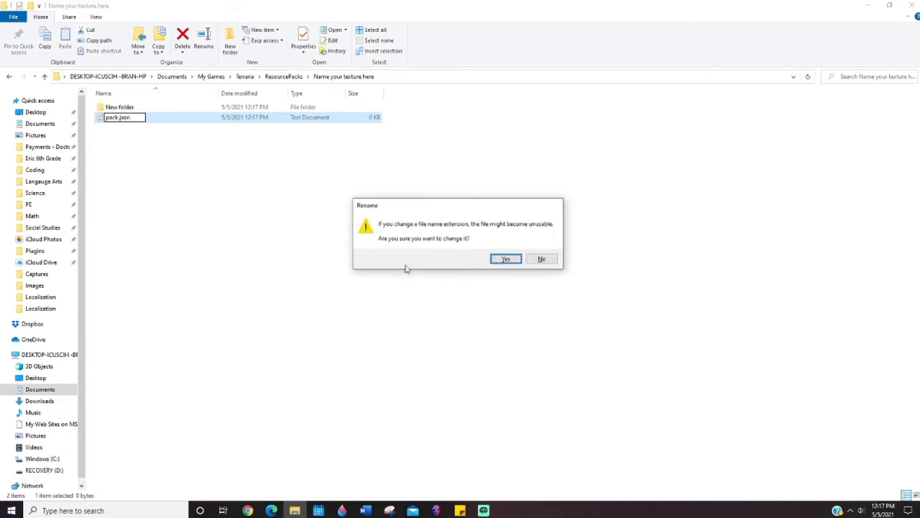
pyautogui.click(513, 262)
pyautogui.click(179, 144)
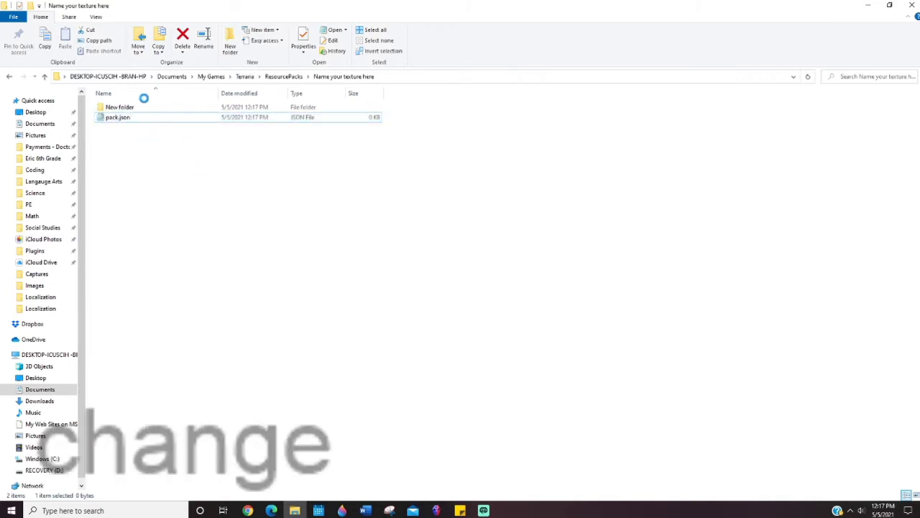
# Open the new pack.json and insert the template text with Name, Author, Description and Version fields, major 1 and minor 0.
pyautogui.click(102, 118)
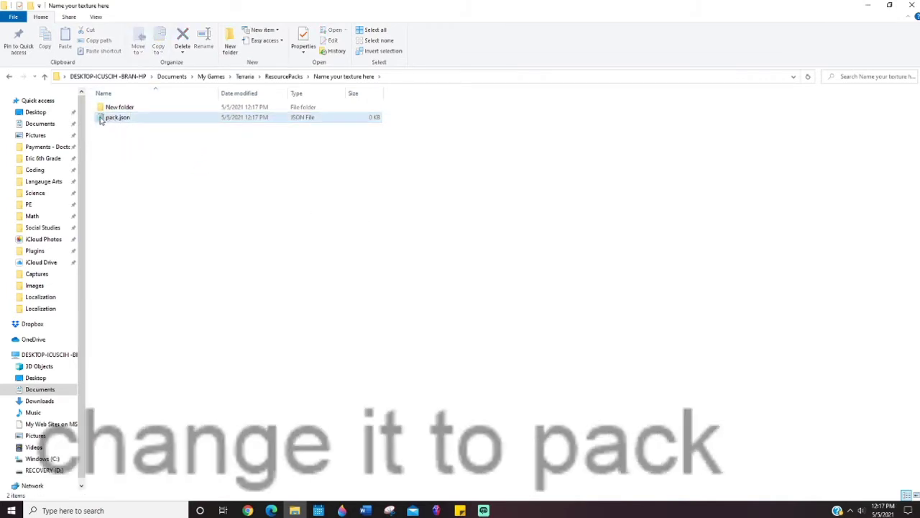
pyautogui.doubleClick(113, 118)
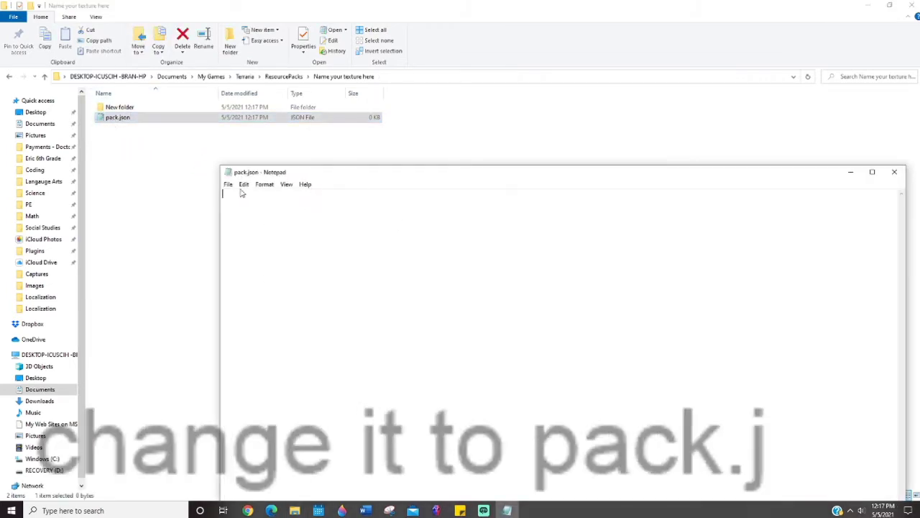
pyautogui.moveTo(288, 173)
pyautogui.mouseDown()
pyautogui.moveTo(237, 171)
pyautogui.moveTo(297, 178)
pyautogui.mouseUp()
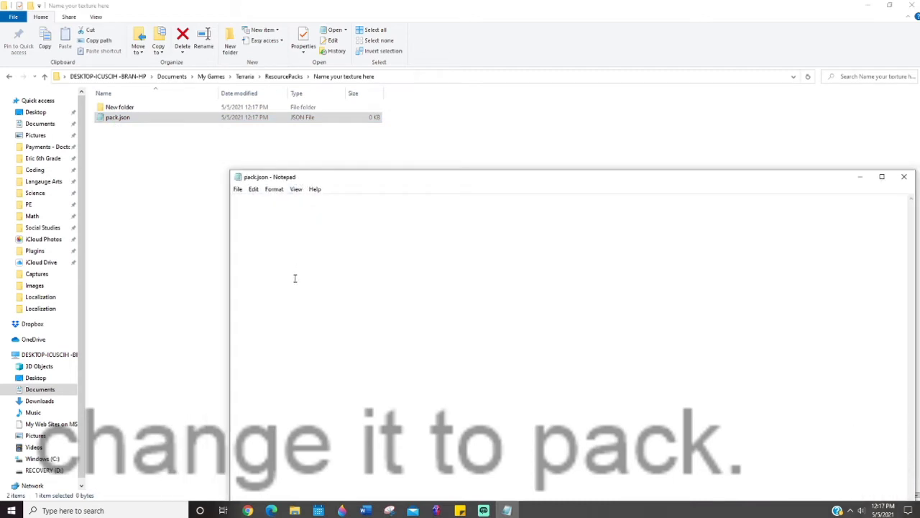
pyautogui.write('{     "Name": "Name of what you call your texture goes here",     "Author": "your gamertag goes here",     "Description": "Put the description of your texture here",     "Version": {         "major": 1,         "minor": 0     } }')
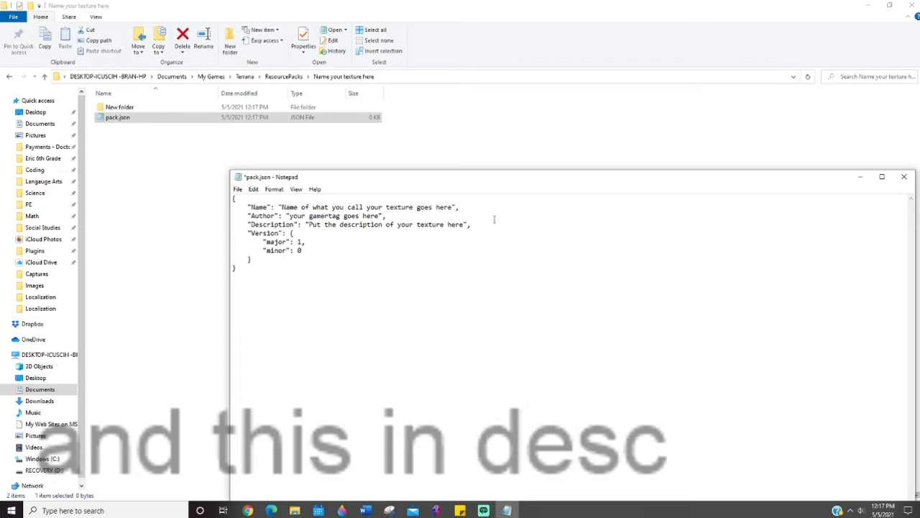
pyautogui.moveTo(418, 179); pyautogui.dragTo(381, 171)
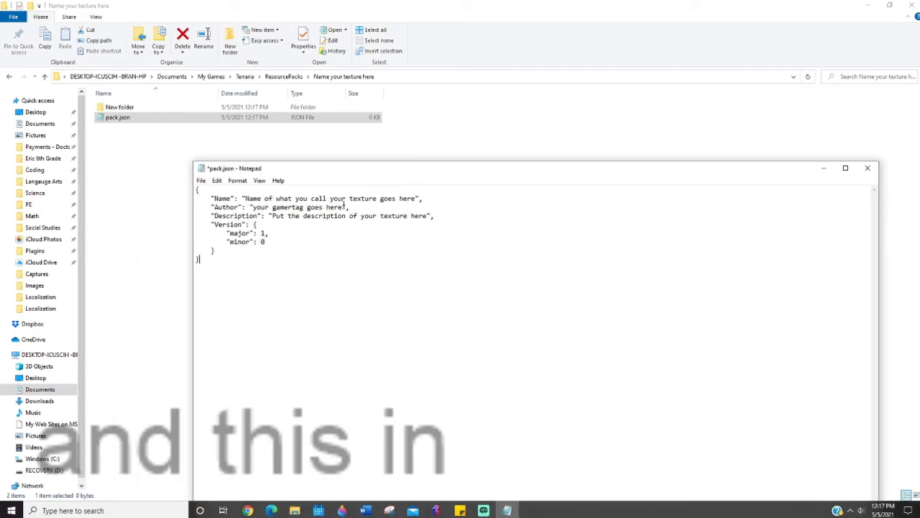
# Replace the placeholder in the Name field of pack.json with "YT textures".
pyautogui.moveTo(245, 198); pyautogui.dragTo(420, 199)
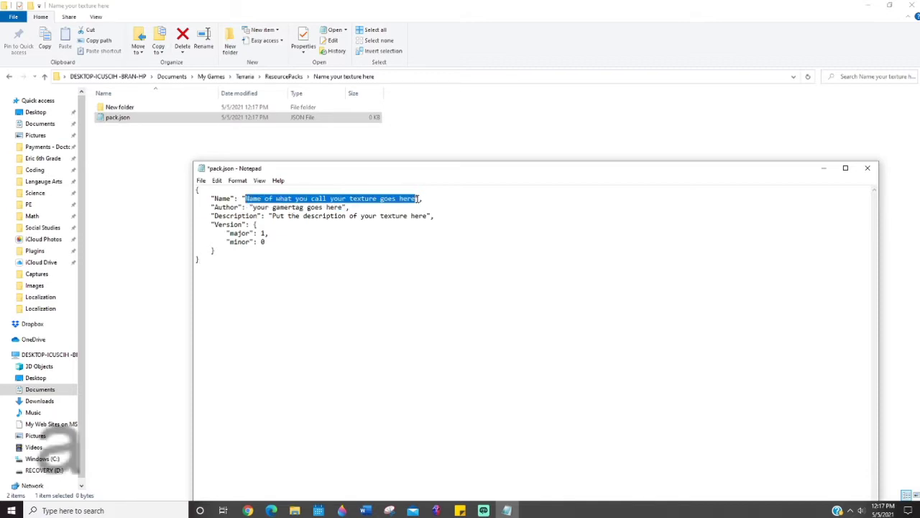
pyautogui.write('test tex')
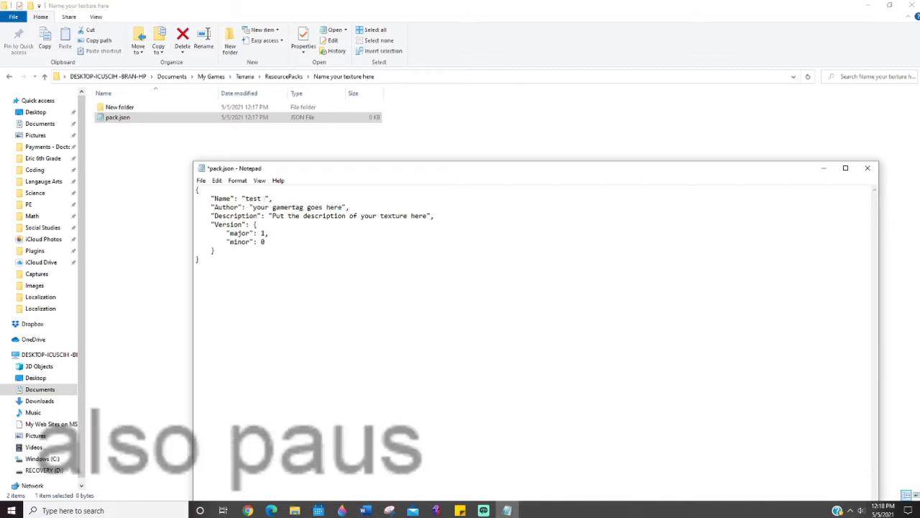
pyautogui.press('BackSpace')
pyautogui.press('BackSpace')
pyautogui.press('BackSpace')
pyautogui.press('BackSpace')
pyautogui.press('BackSpace')
pyautogui.press('BackSpace')
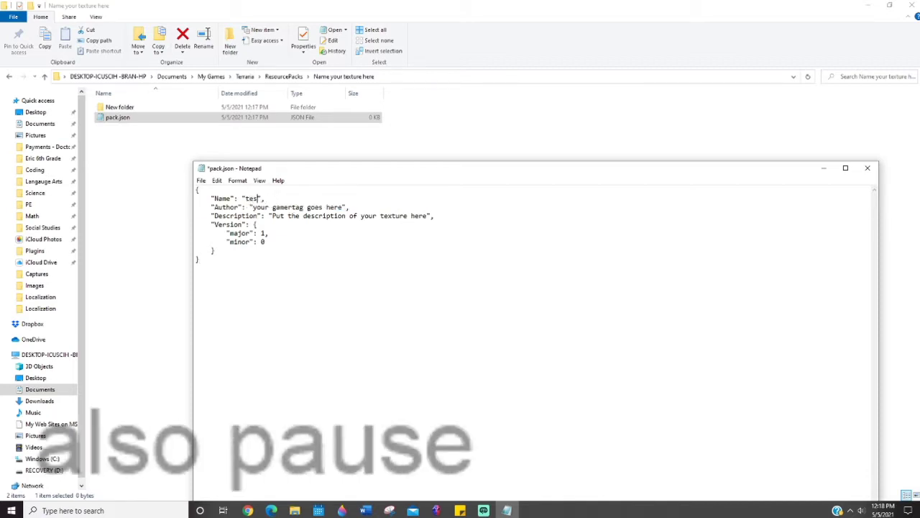
pyautogui.write('YT textures')
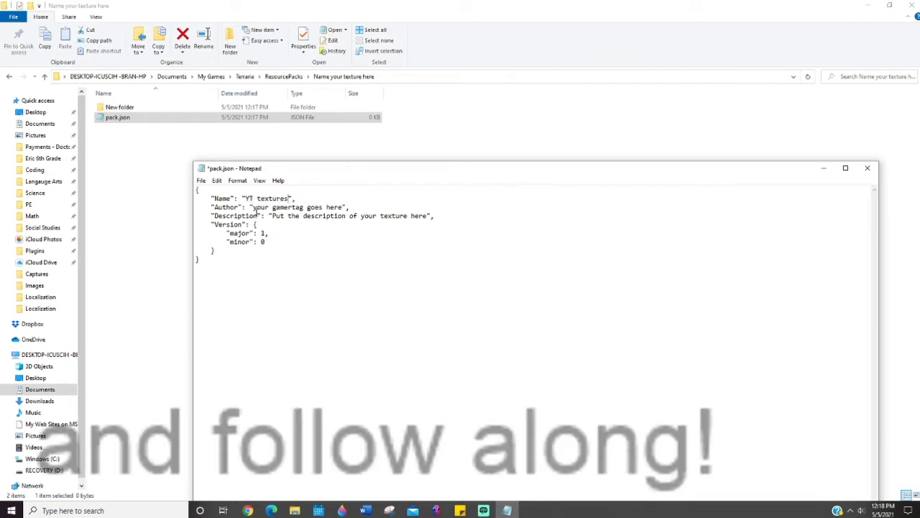
# Fill in the Author field with the creator's gamertag, set the Description to "tutorial", and save and close pack.json.
pyautogui.write('ExpertG')
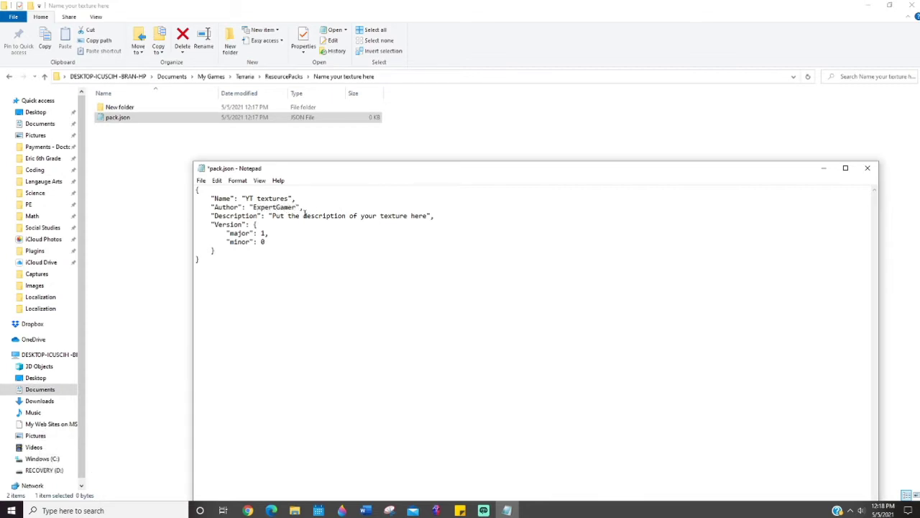
pyautogui.moveTo(272, 216); pyautogui.dragTo(428, 216)
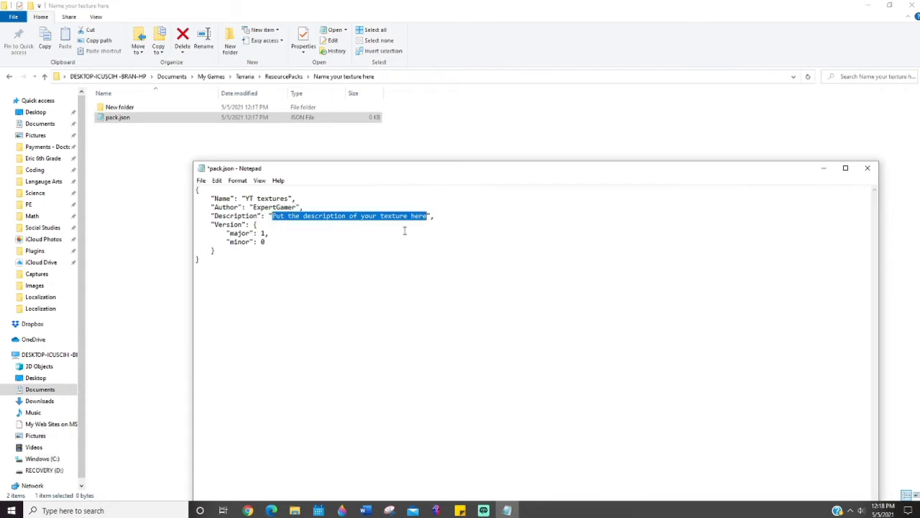
pyautogui.write('tion": "tutorial')
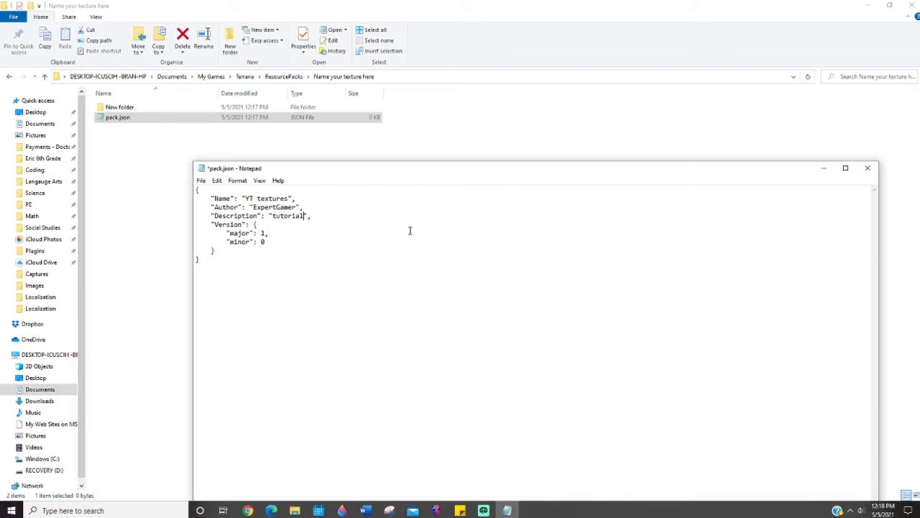
pyautogui.click(866, 169)
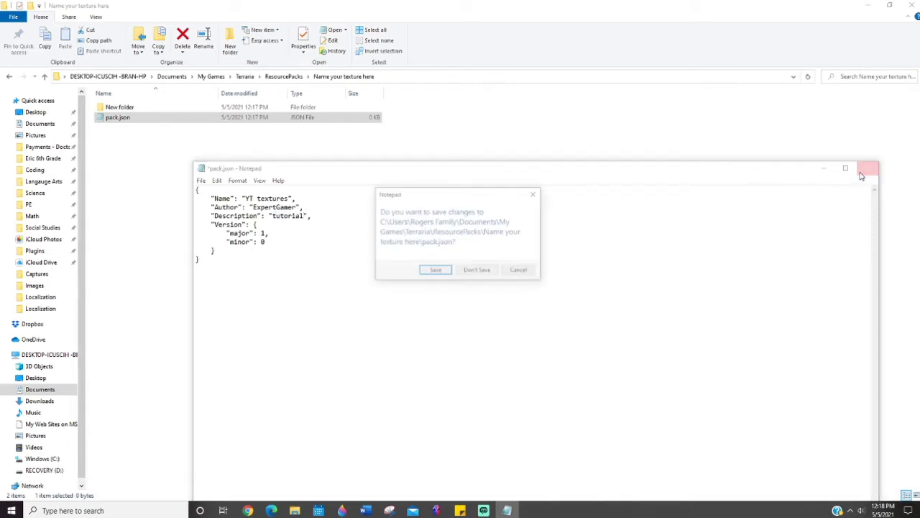
pyautogui.click(434, 271)
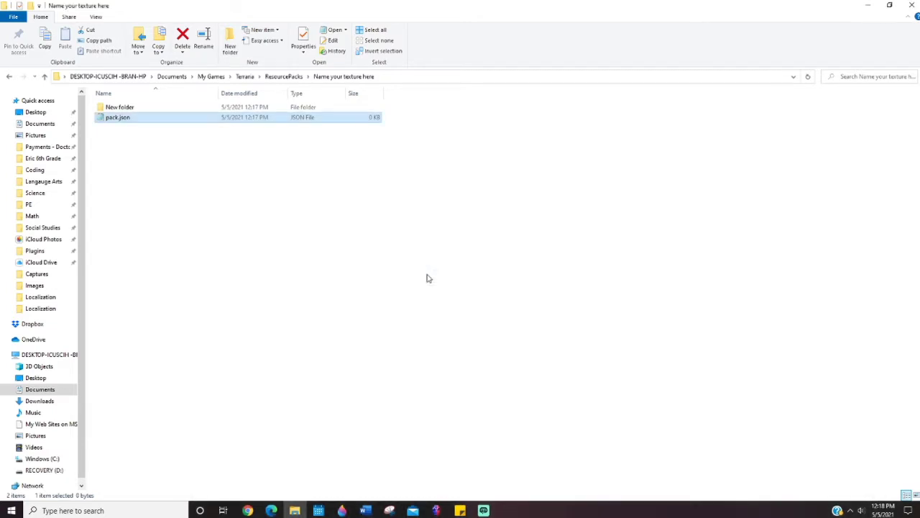
# Rename the subfolder beside pack.json to Content.
pyautogui.click(182, 107)
pyautogui.rightClick(182, 107)
pyautogui.click(260, 263)
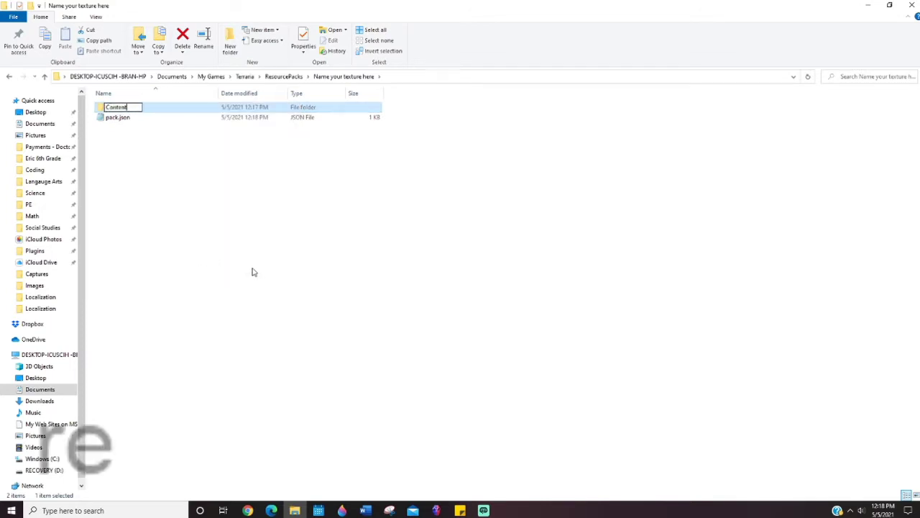
pyautogui.press('Return')
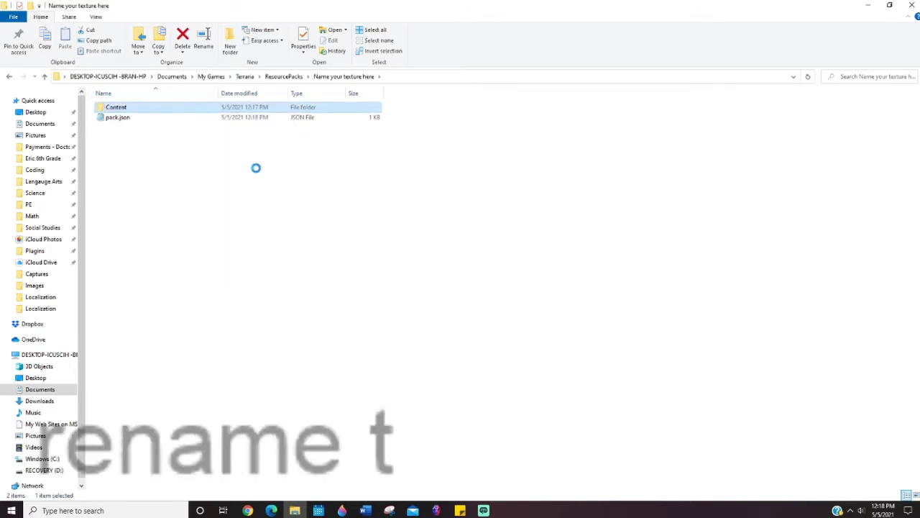
# Open the Content folder and create a subfolder named Images in it.
pyautogui.doubleClick(125, 110)
pyautogui.rightClick(153, 170)
pyautogui.moveTo(201, 280)
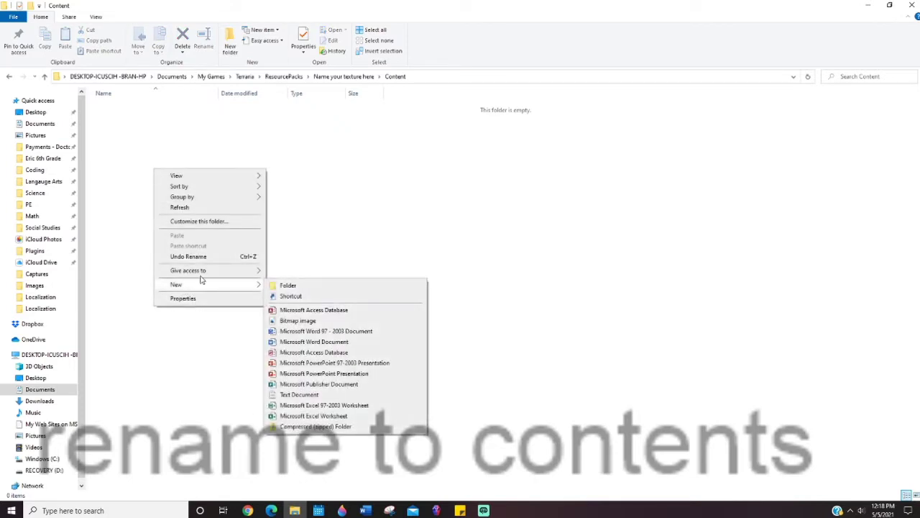
pyautogui.click(282, 288)
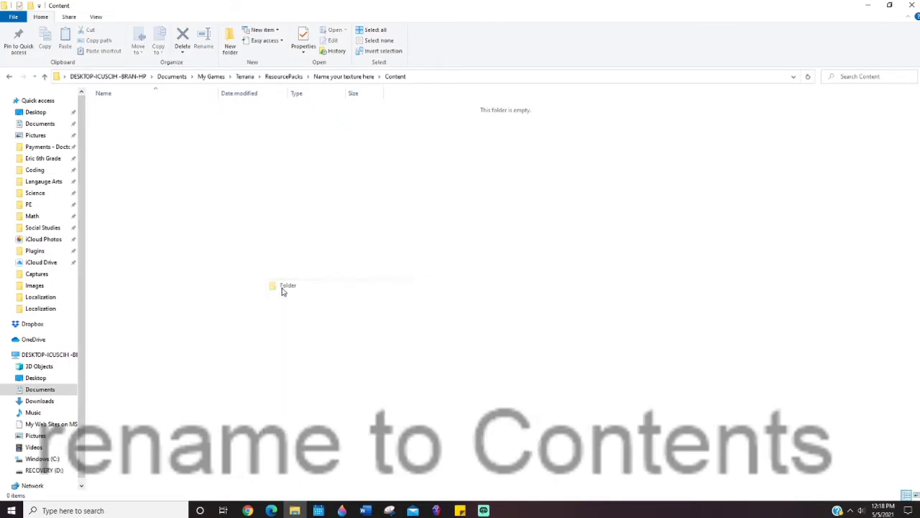
pyautogui.write('Imag')
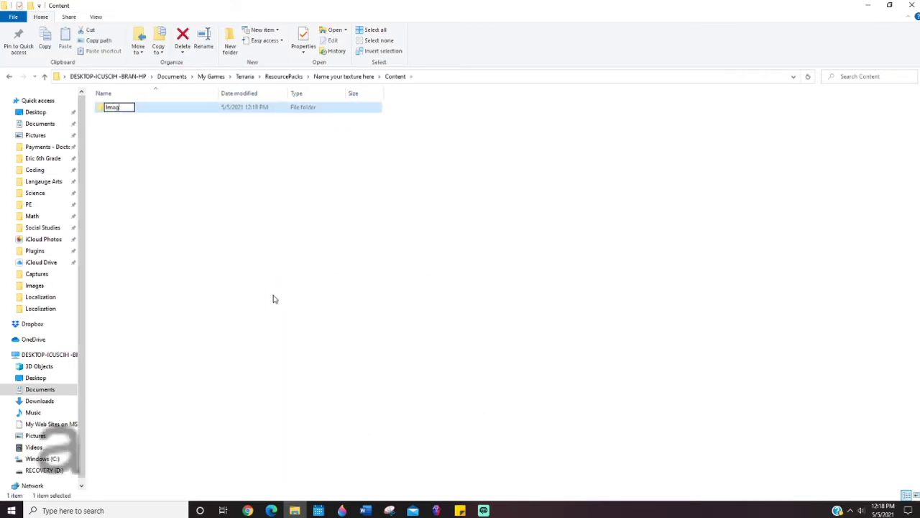
pyautogui.write('es')
pyautogui.click(133, 166)
# Create a second subfolder named Localization beside Images in the Content folder.
pyautogui.rightClick(164, 175)
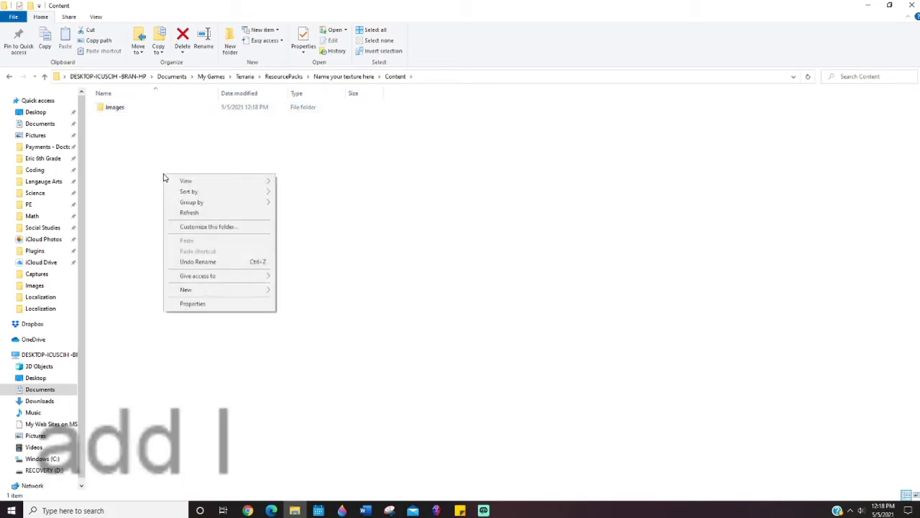
pyautogui.moveTo(206, 291)
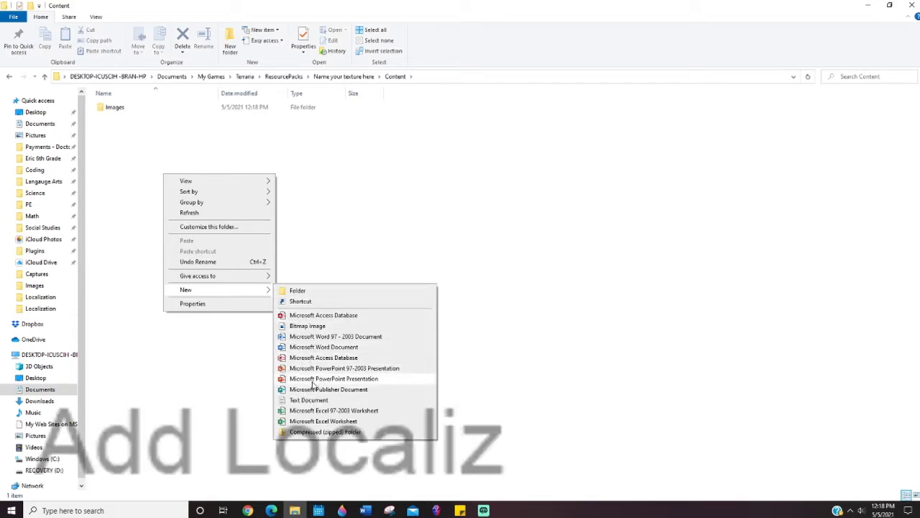
pyautogui.click(294, 291)
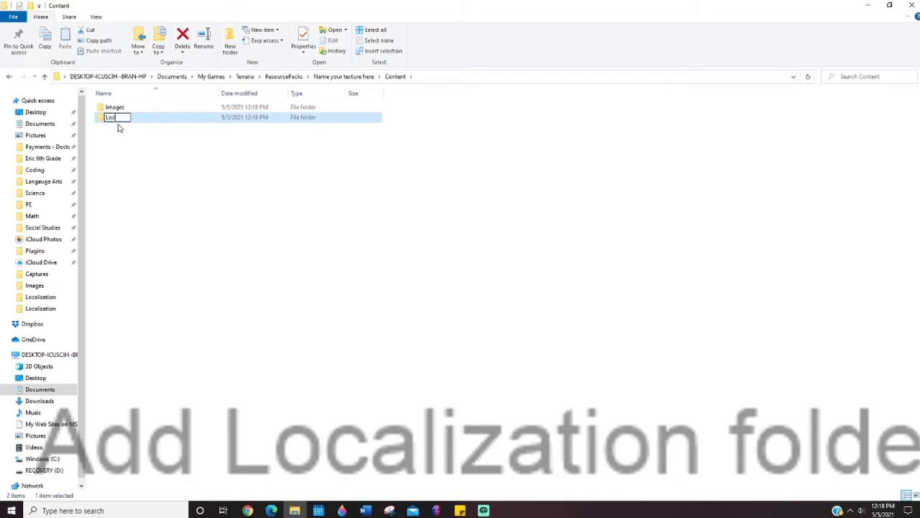
pyautogui.write('Localiza')
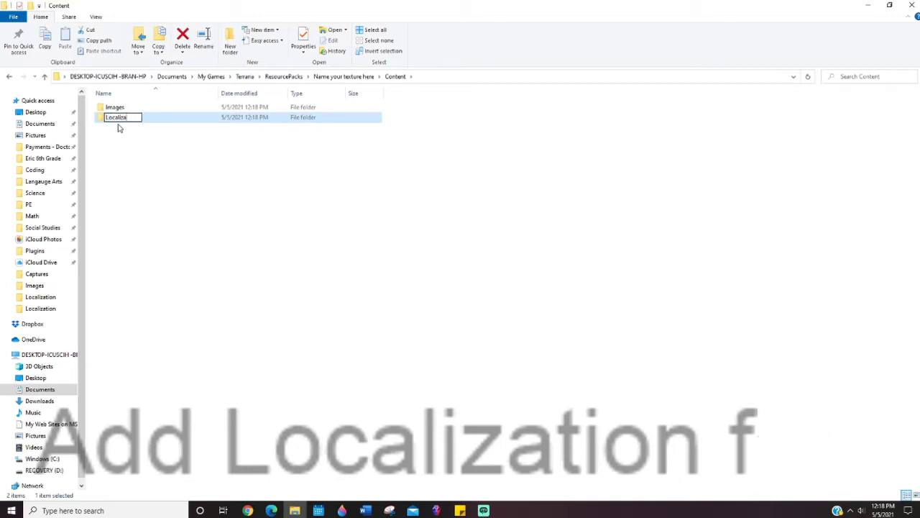
pyautogui.write('tion')
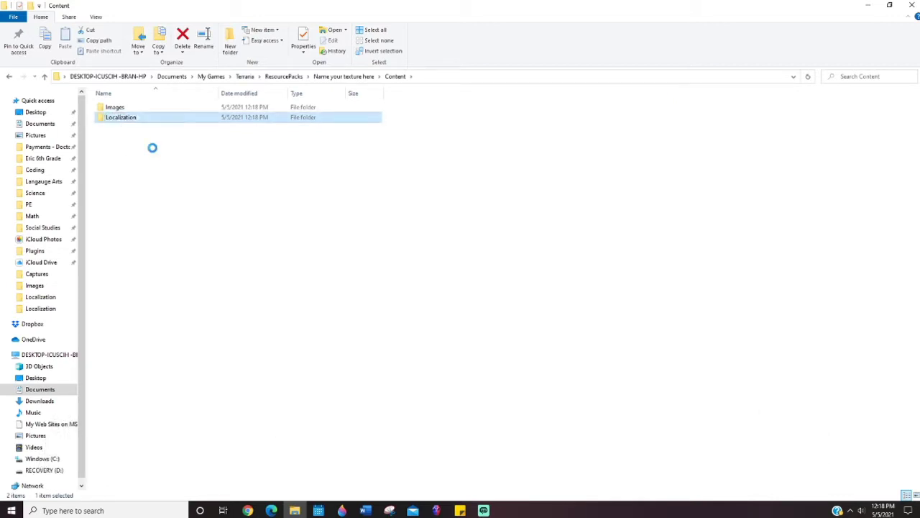
pyautogui.click(152, 148)
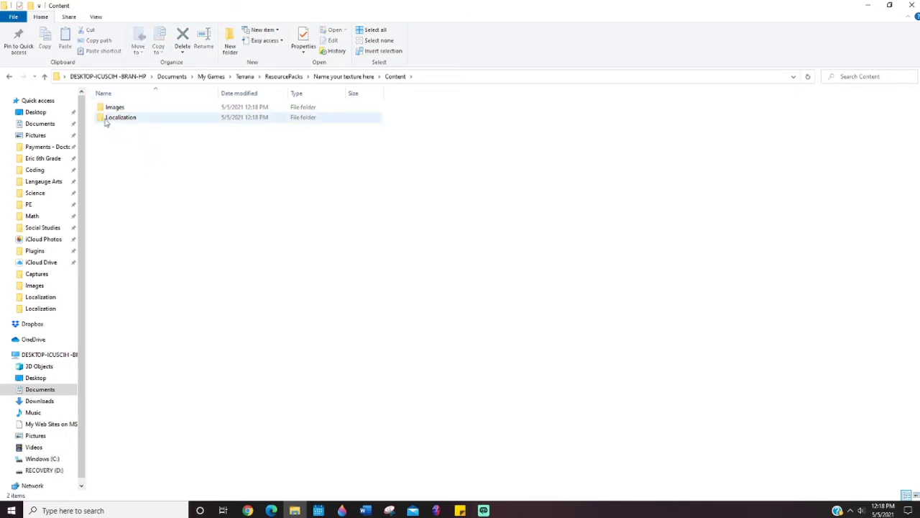
# Create a text document in the Localization folder, name it pack.json, and accept the file extension change.
pyautogui.doubleClick(111, 121)
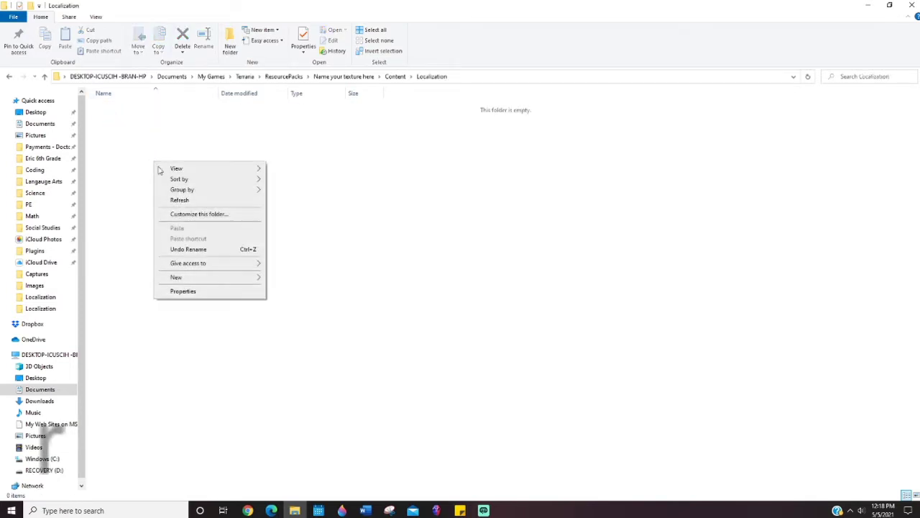
pyautogui.rightClick(152, 162)
pyautogui.moveTo(229, 277)
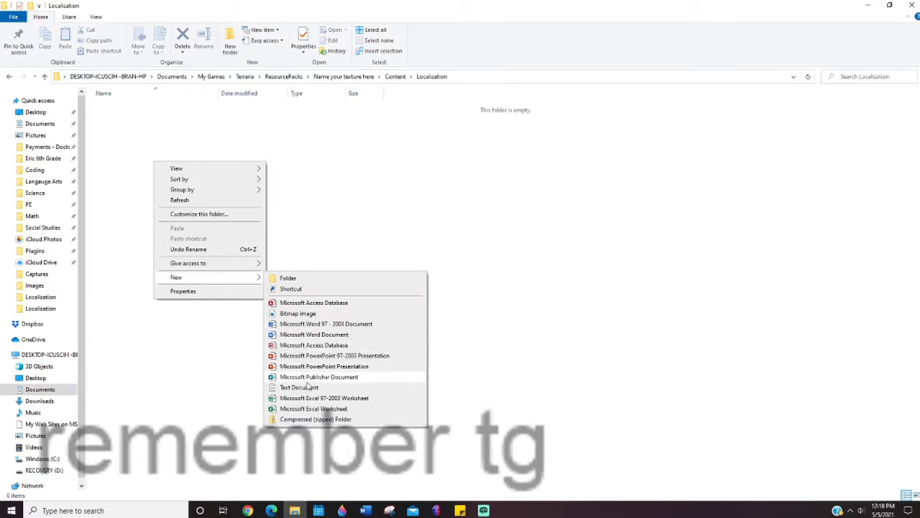
pyautogui.click(314, 388)
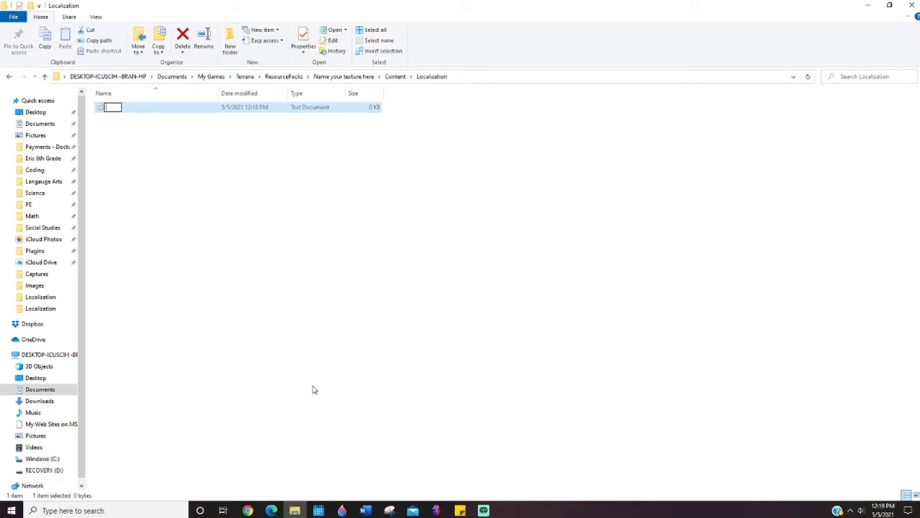
pyautogui.write('ck.jsopn')
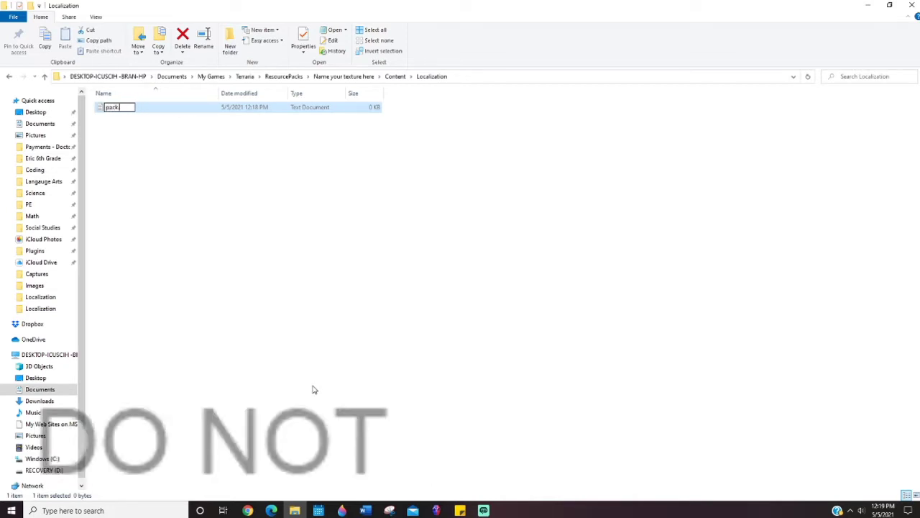
pyautogui.press('BackSpace')
pyautogui.press('BackSpace')
pyautogui.write('n')
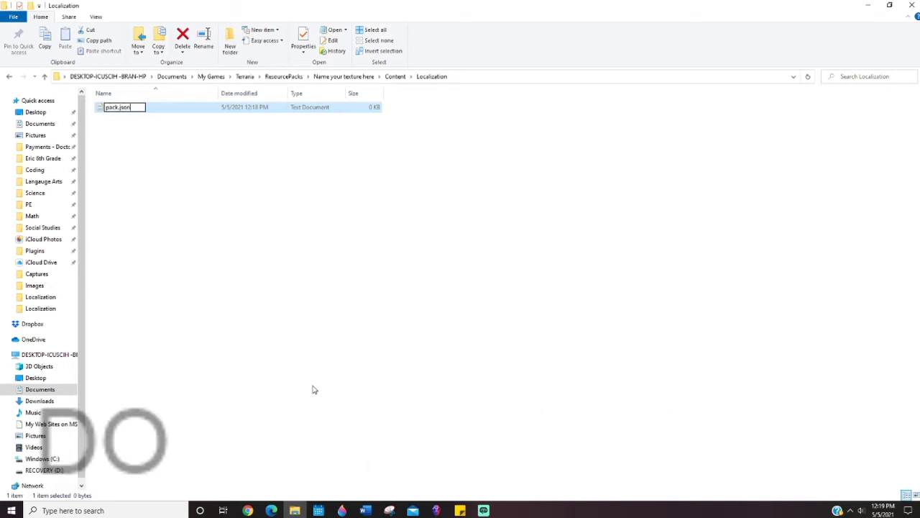
pyautogui.press('Return')
pyautogui.click(507, 260)
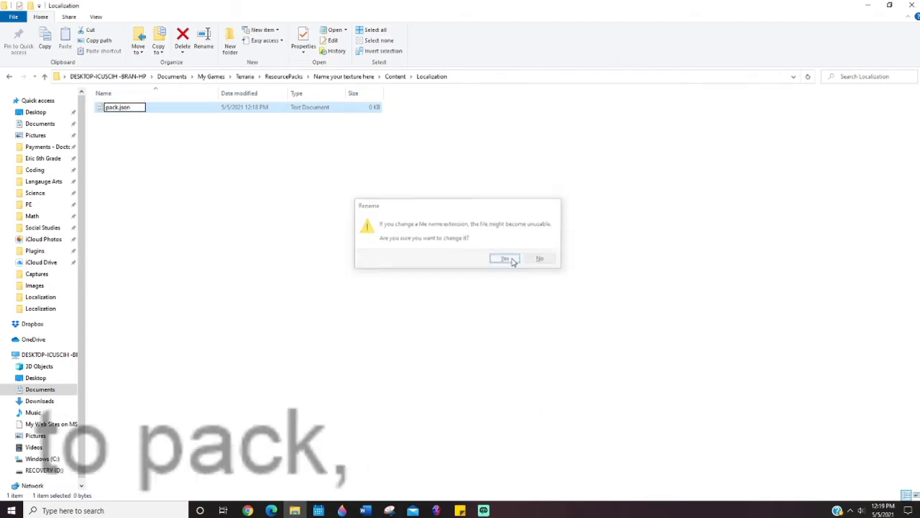
pyautogui.click(115, 149)
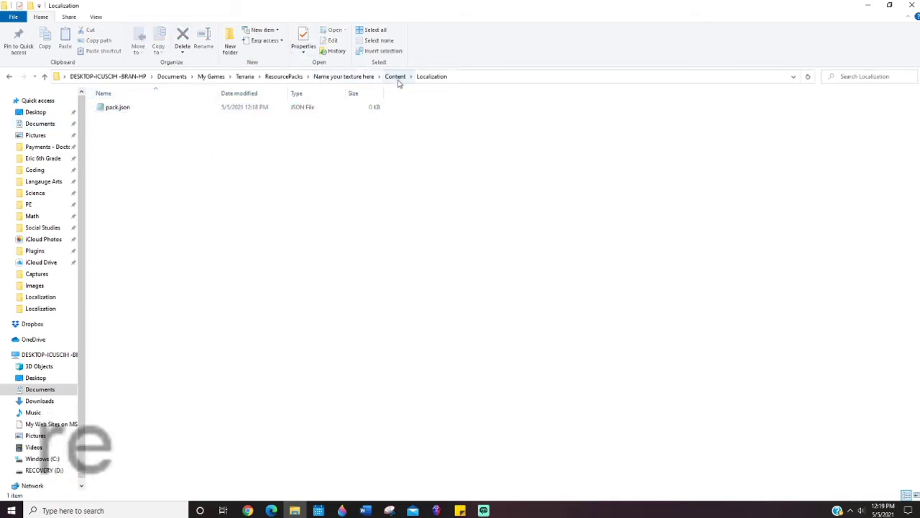
# Open the Terraria Everything 1401 zip archive in the TEMPLATES folder of ResourcePacks and look through its sprite files.
pyautogui.click(372, 77)
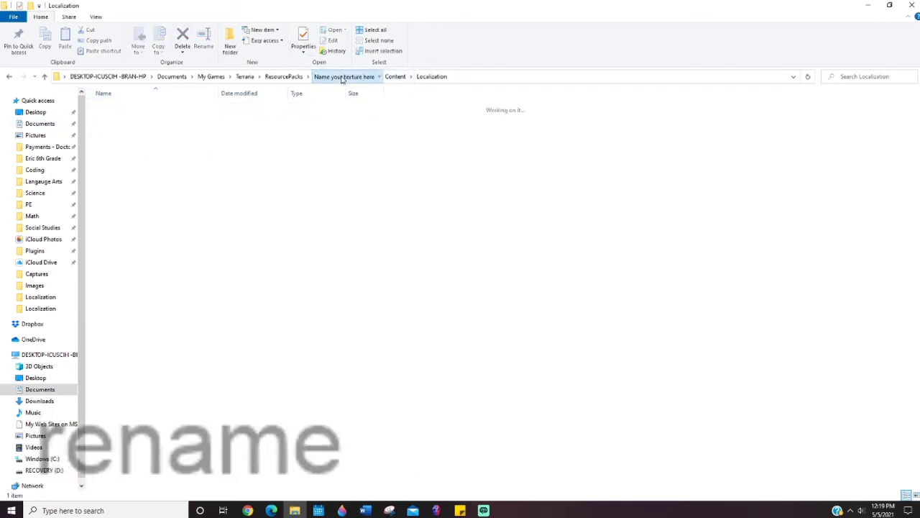
pyautogui.click(284, 77)
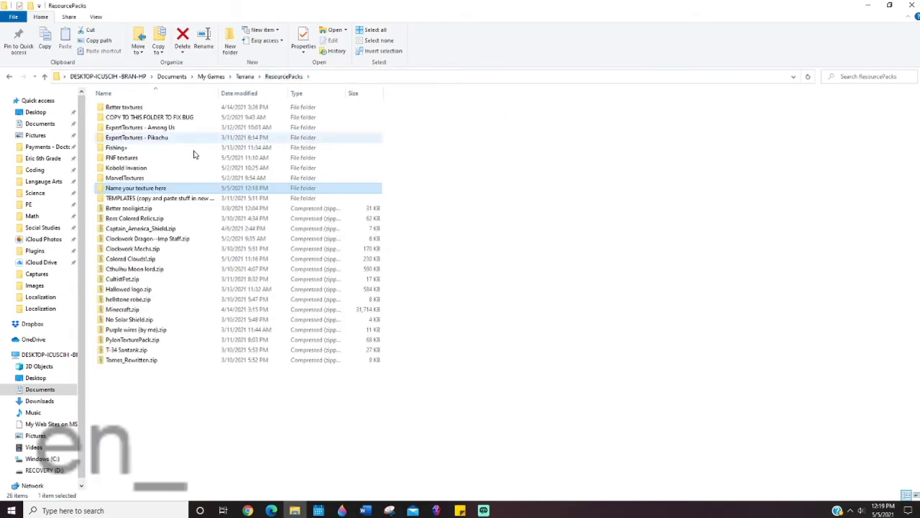
pyautogui.click(124, 198)
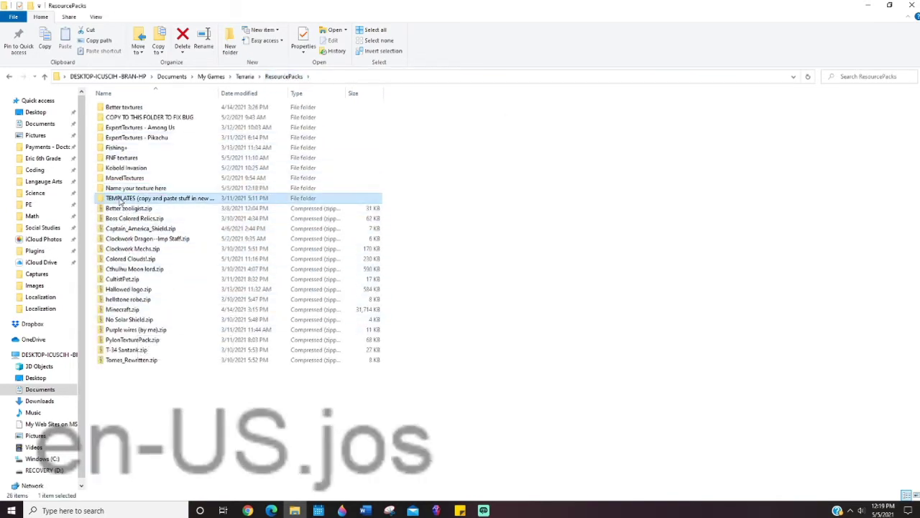
pyautogui.doubleClick(124, 197)
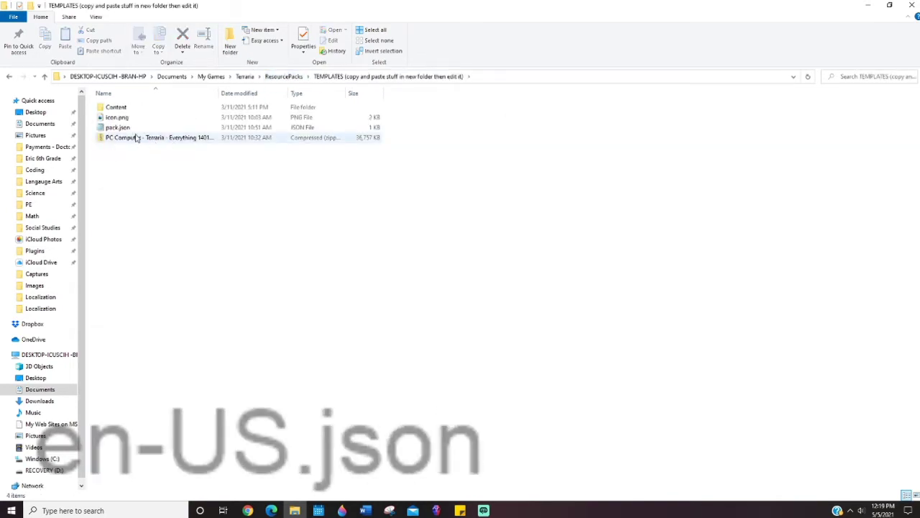
pyautogui.doubleClick(126, 139)
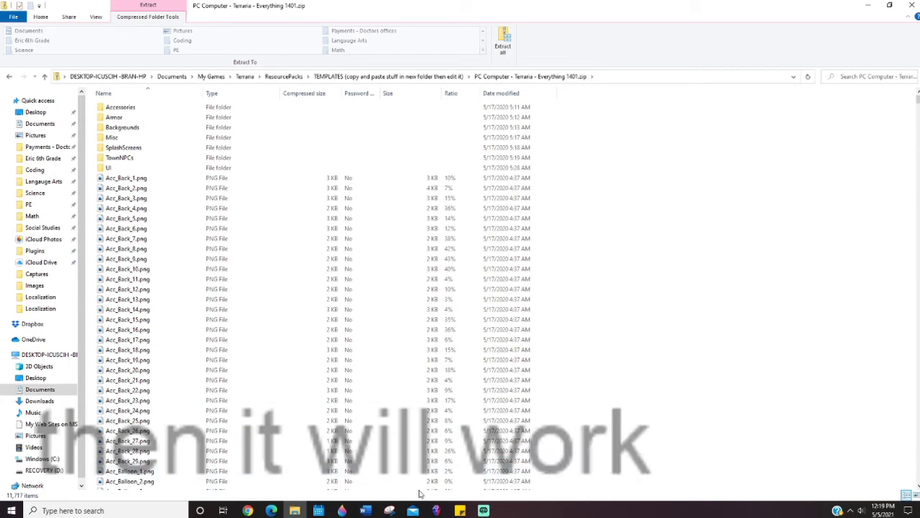
pyautogui.scroll(-8, 251, 312)
pyautogui.scroll(-20, 251, 363)
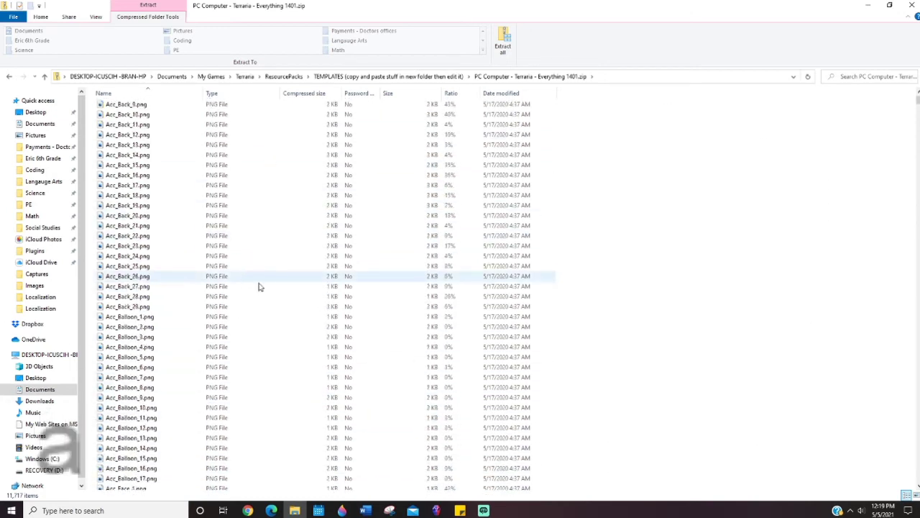
pyautogui.scroll(-10, 260, 363)
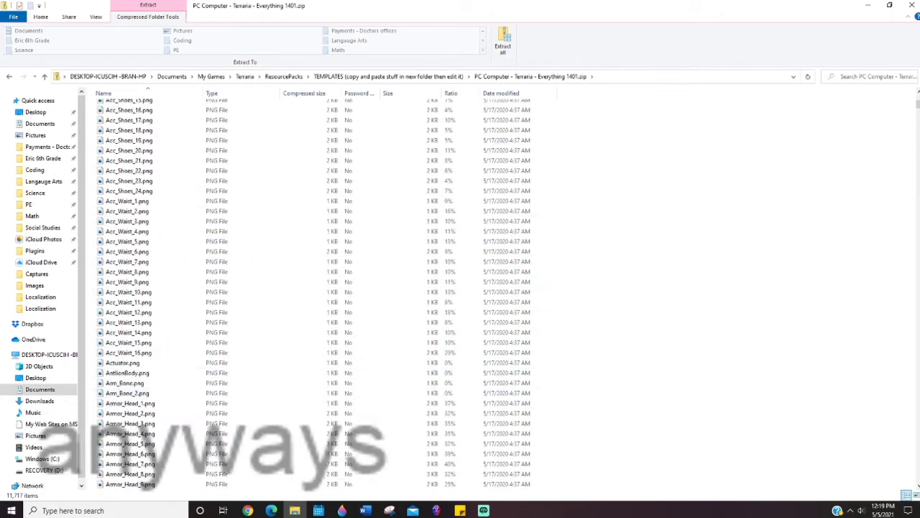
pyautogui.press('Home')
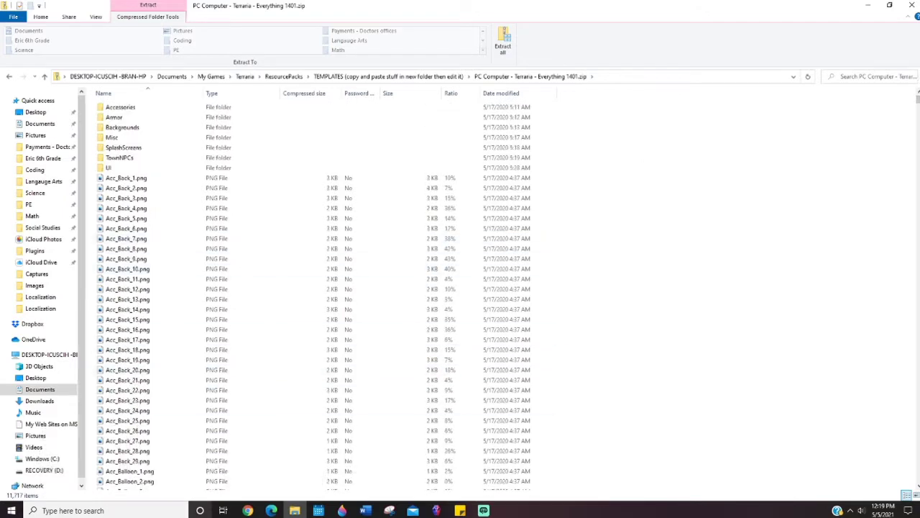
# Switch to Chrome and bring up the main page of the Official Terraria Wiki.
pyautogui.click(246, 510)
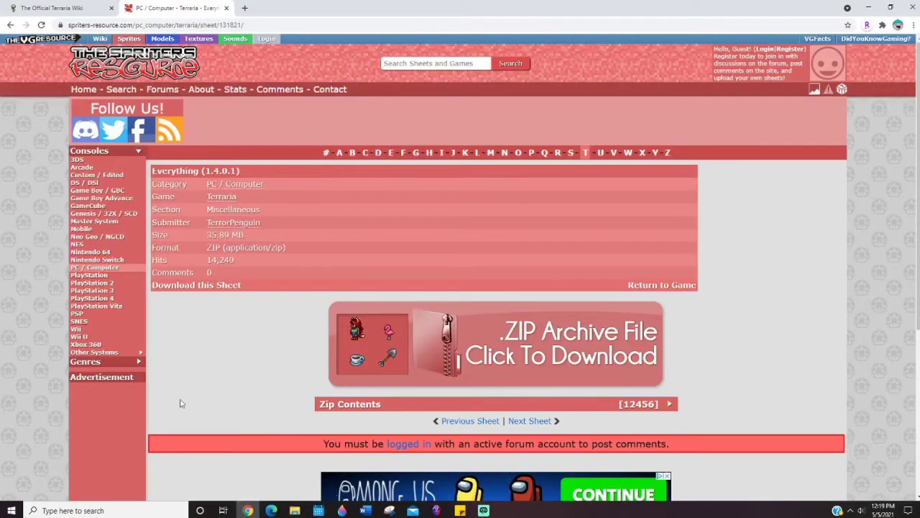
pyautogui.click(45, 7)
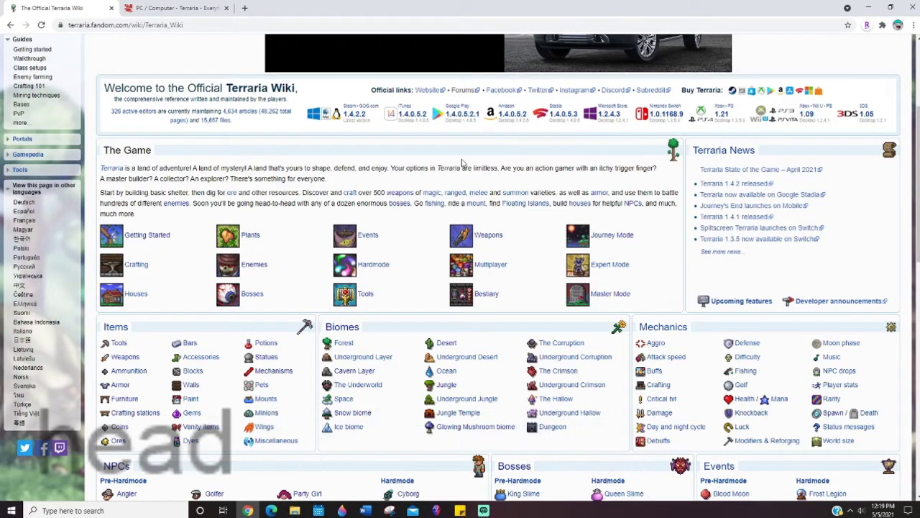
pyautogui.scroll(3, 812, 144)
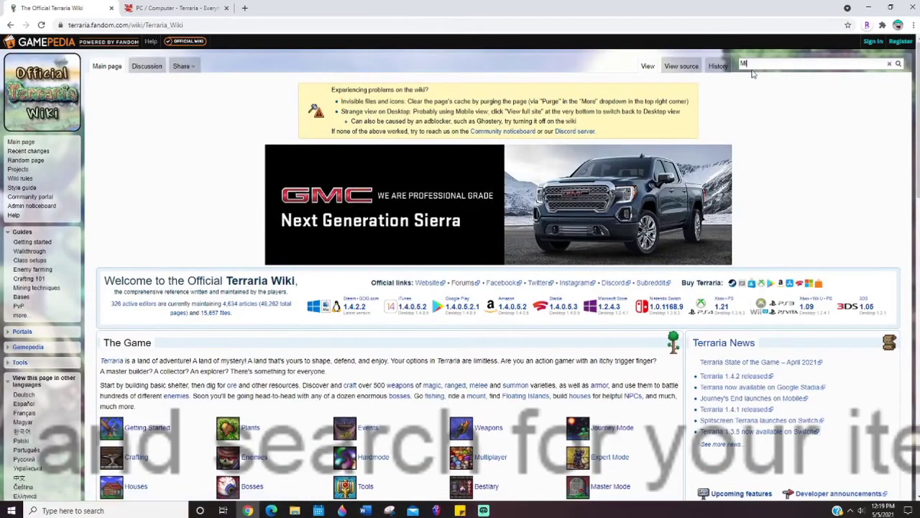
pyautogui.write('Minishark')
pyautogui.hotkey('ctrl', 'a')
pyautogui.press('BackSpace')
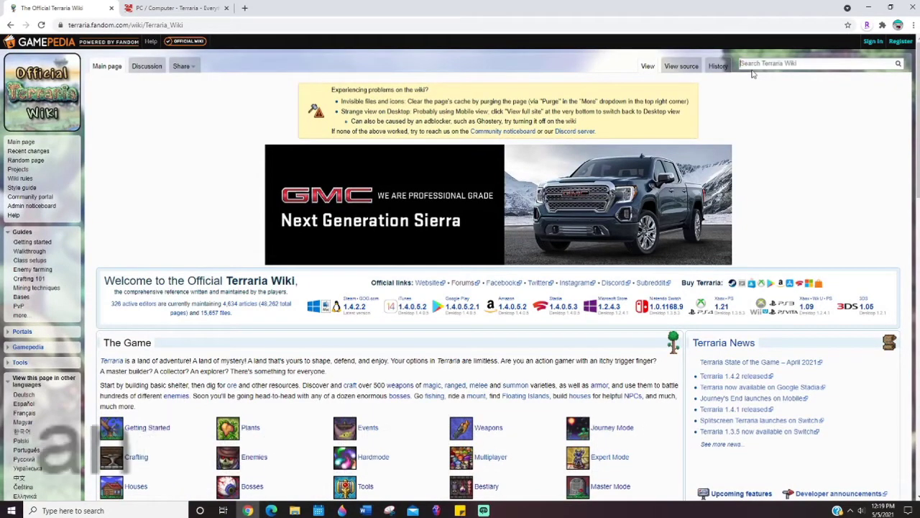
pyautogui.write('Mi')
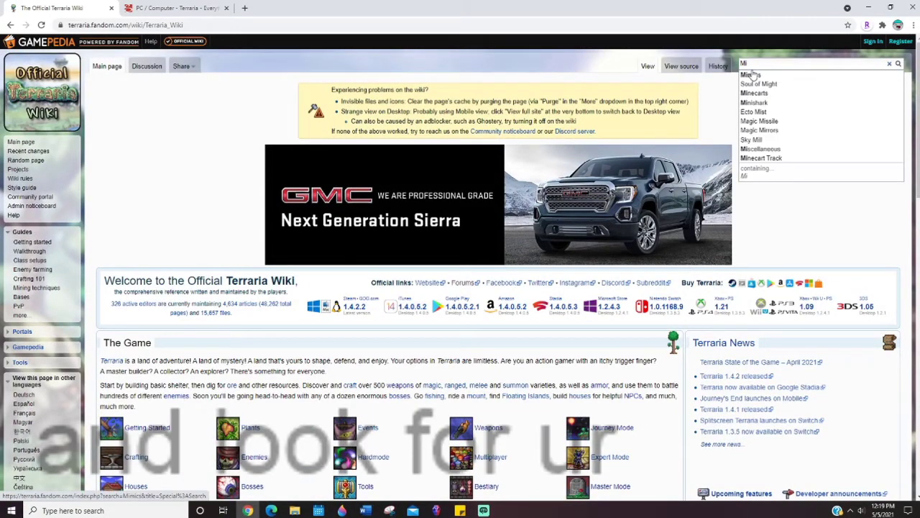
pyautogui.press('BackSpace')
pyautogui.press('BackSpace')
# Search the wiki for Guns, find the Megashark in the table of gun types, and open its page.
pyautogui.write('Guns')
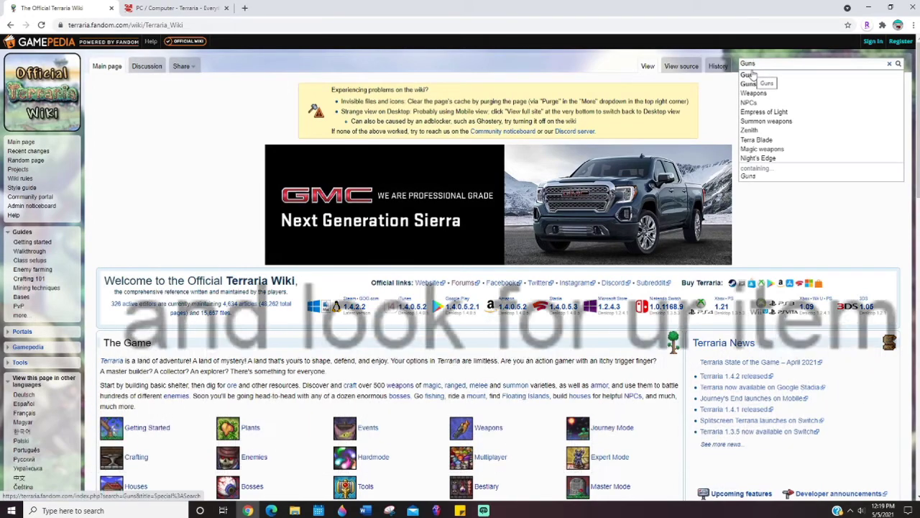
pyautogui.click(753, 75)
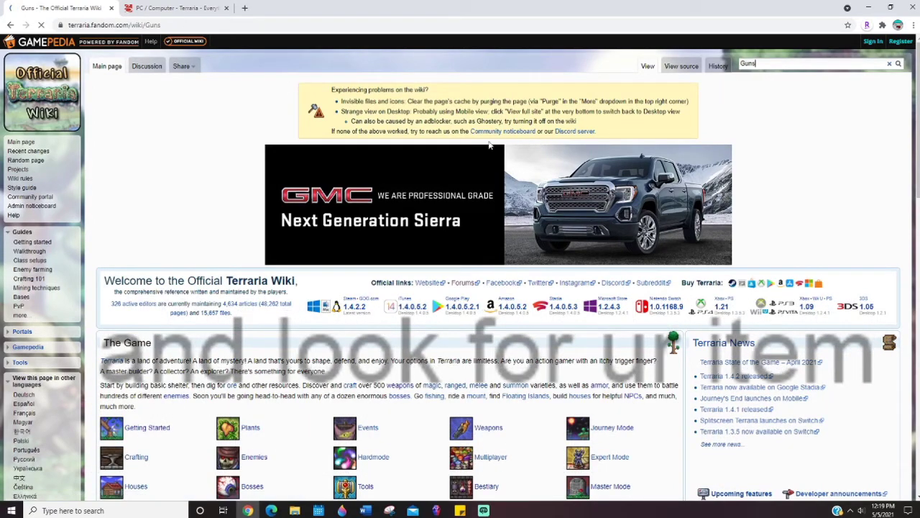
pyautogui.scroll(-1, 263, 323)
pyautogui.scroll(-2, 263, 323)
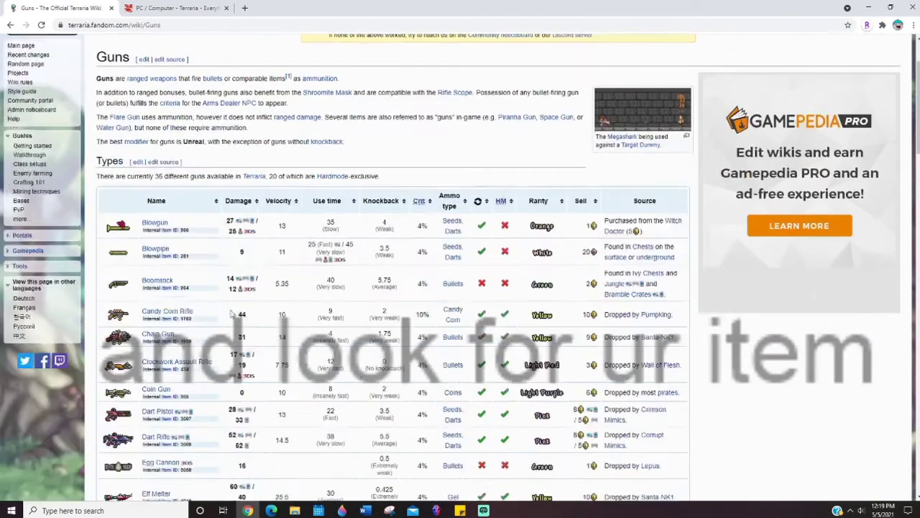
pyautogui.scroll(-1, 144, 342)
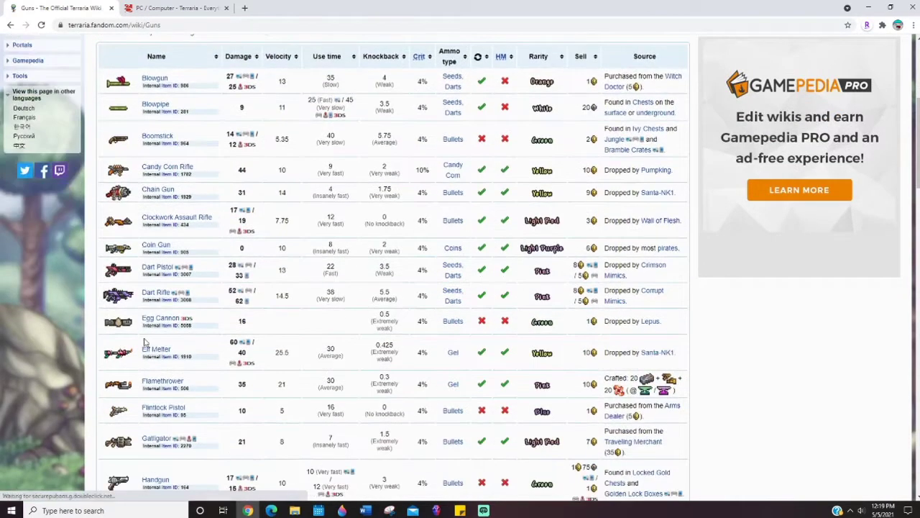
pyautogui.scroll(-1, 143, 343)
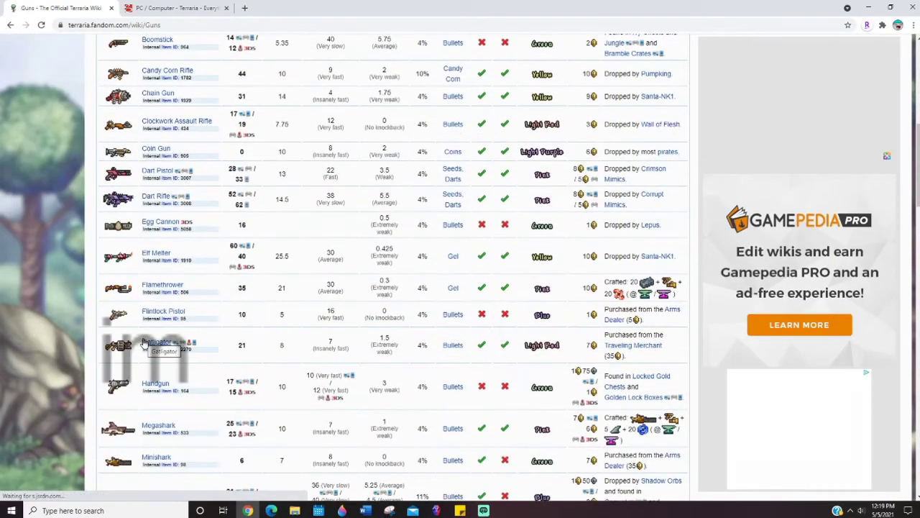
pyautogui.scroll(-1, 151, 347)
pyautogui.scroll(-2, 164, 354)
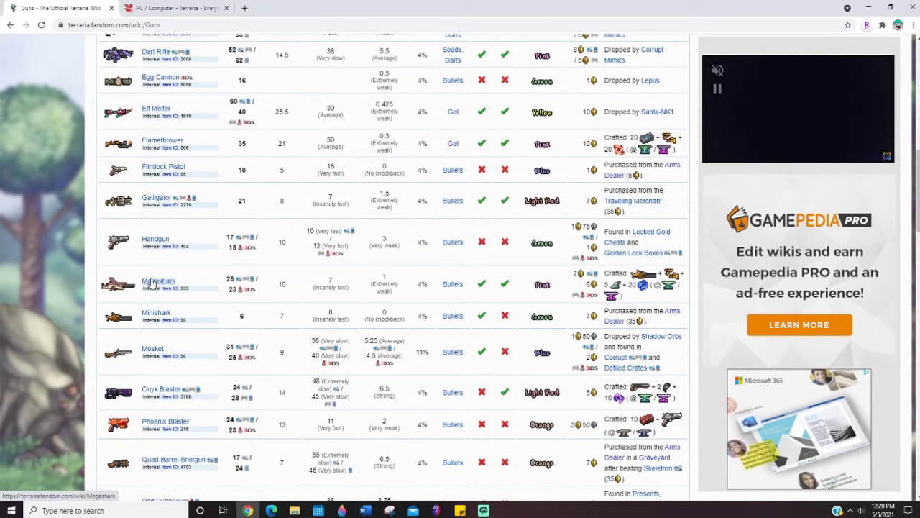
pyautogui.click(159, 281)
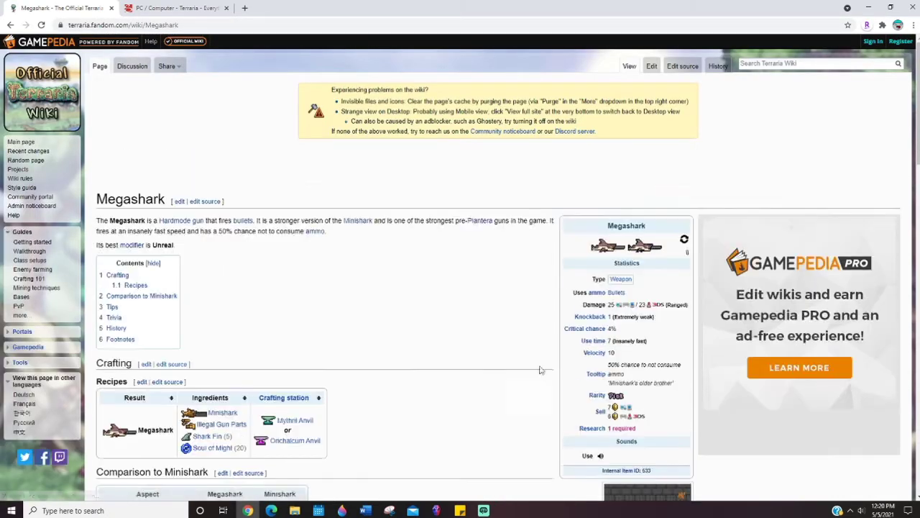
# Open the Item ID link from the Megashark's infobox in a new browser tab.
pyautogui.scroll(-1, 630, 203)
pyautogui.scroll(-2, 618, 302)
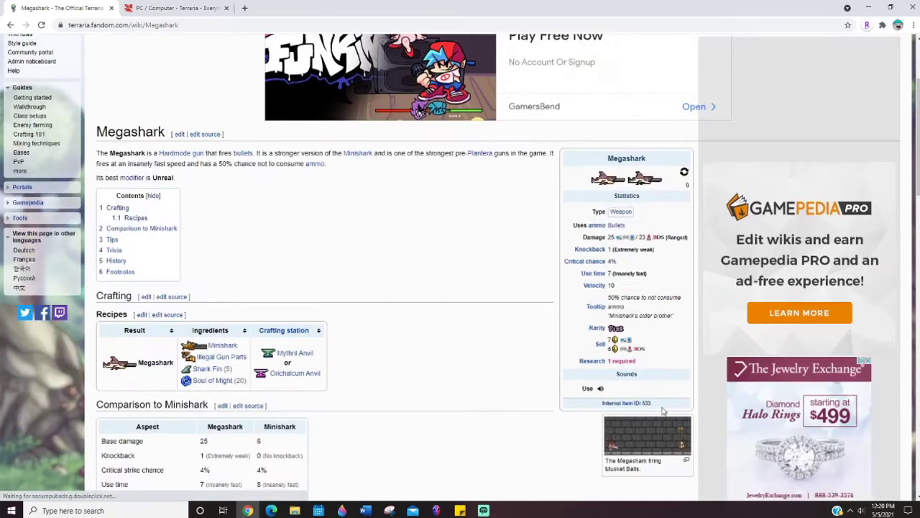
pyautogui.moveTo(661, 404); pyautogui.dragTo(603, 403)
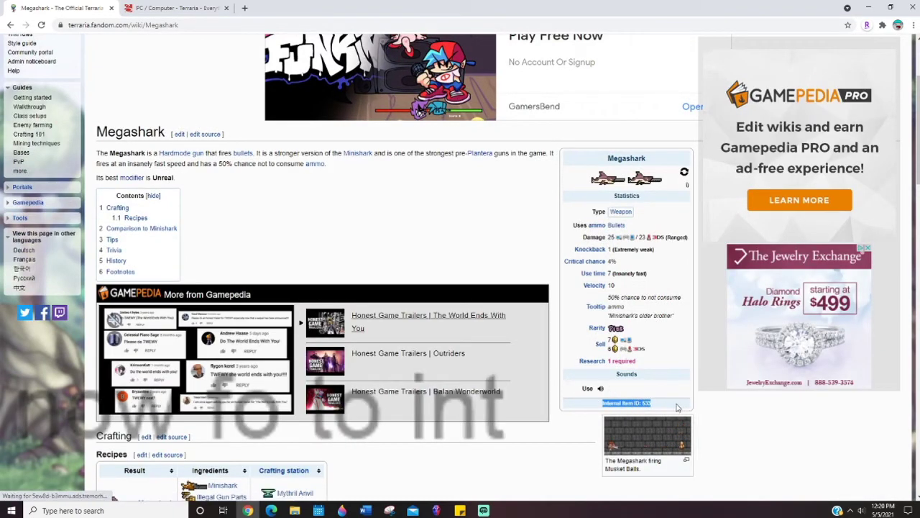
pyautogui.click(620, 408)
pyautogui.rightClick(619, 408)
pyautogui.click(622, 406)
pyautogui.rightClick(633, 404)
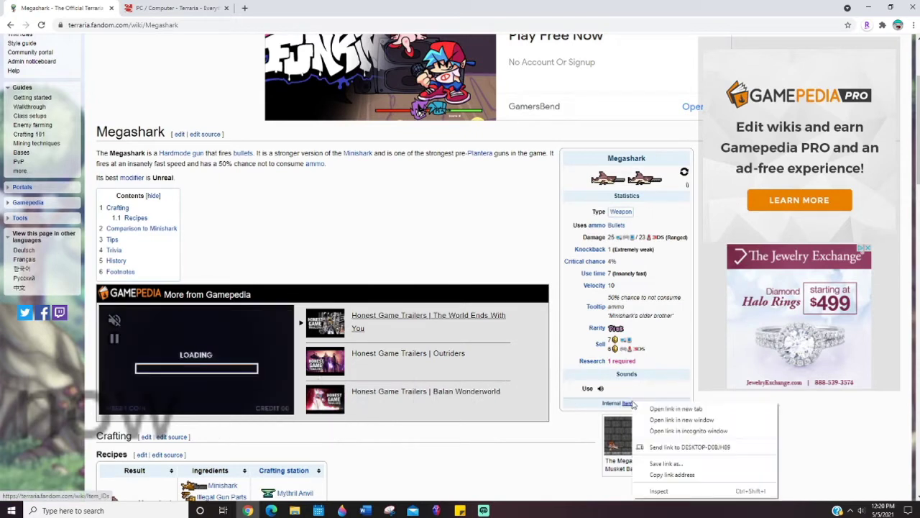
pyautogui.click(641, 409)
# Copy the Megashark's internal item ID number from the bottom of its infobox.
pyautogui.doubleClick(645, 403)
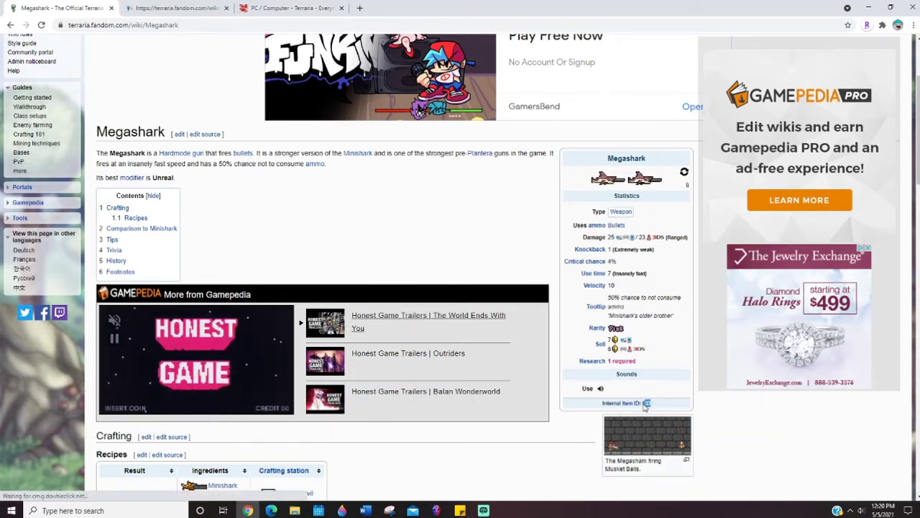
pyautogui.rightClick(645, 404)
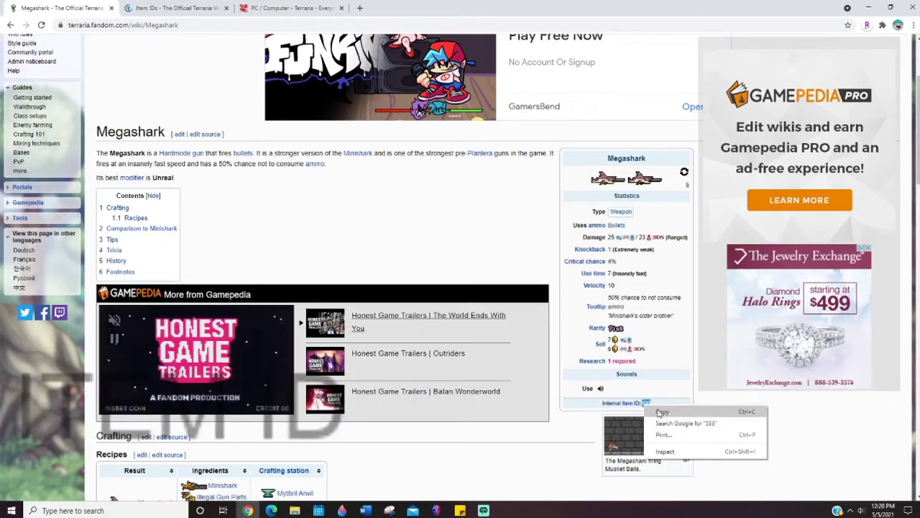
pyautogui.click(658, 411)
pyautogui.click(652, 398)
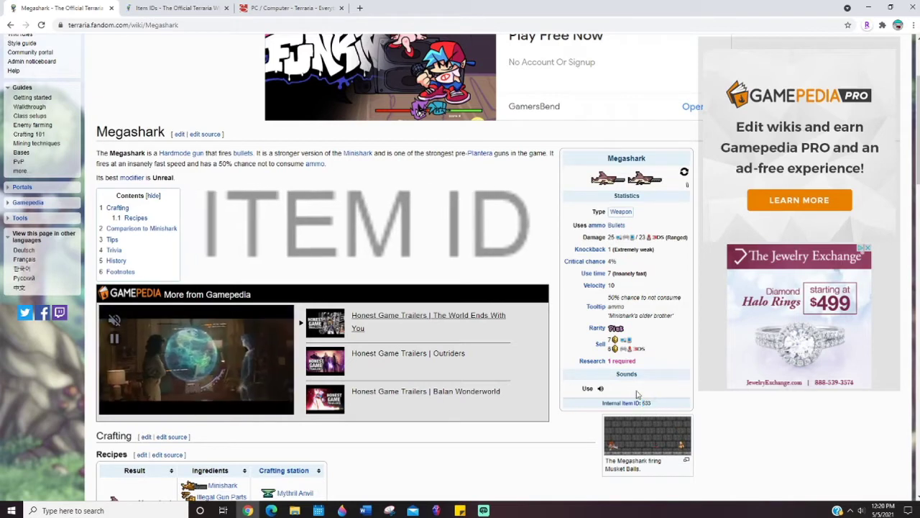
# Find ID 533 on the wiki's Item IDs page and copy the Megashark's internal name from its row.
pyautogui.click(176, 9)
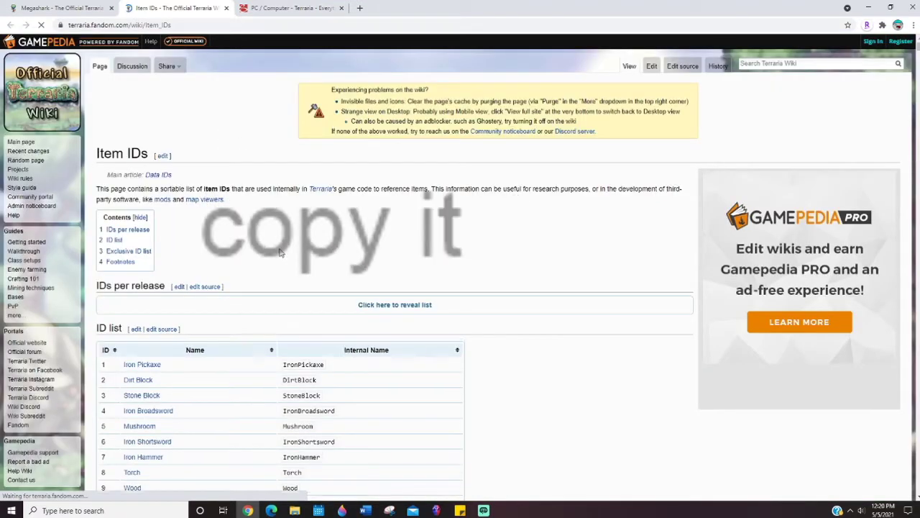
pyautogui.scroll(-2, 280, 273)
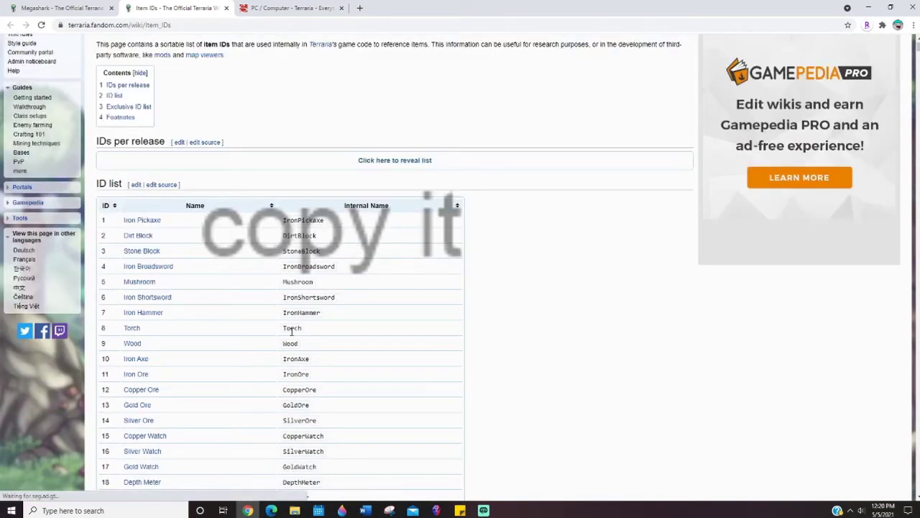
pyautogui.hotkey('ctrl', 'f')
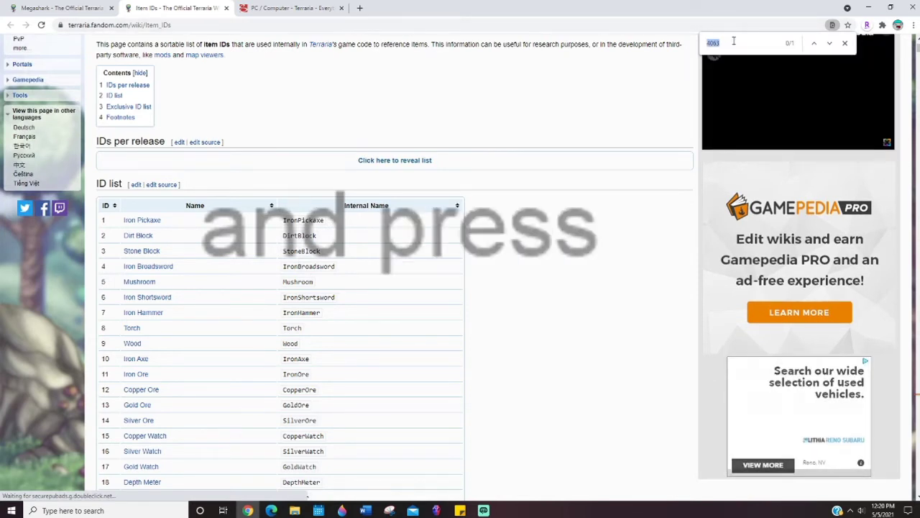
pyautogui.write('533')
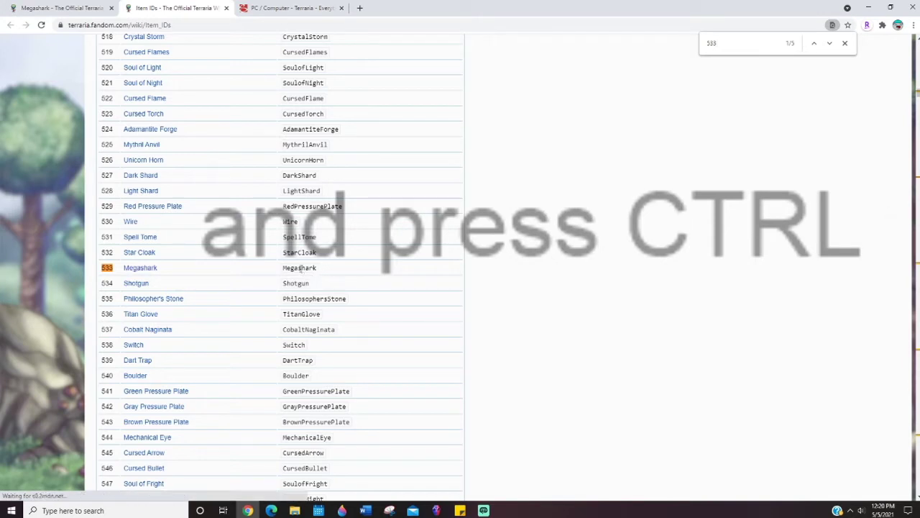
pyautogui.doubleClick(300, 267)
pyautogui.rightClick(304, 269)
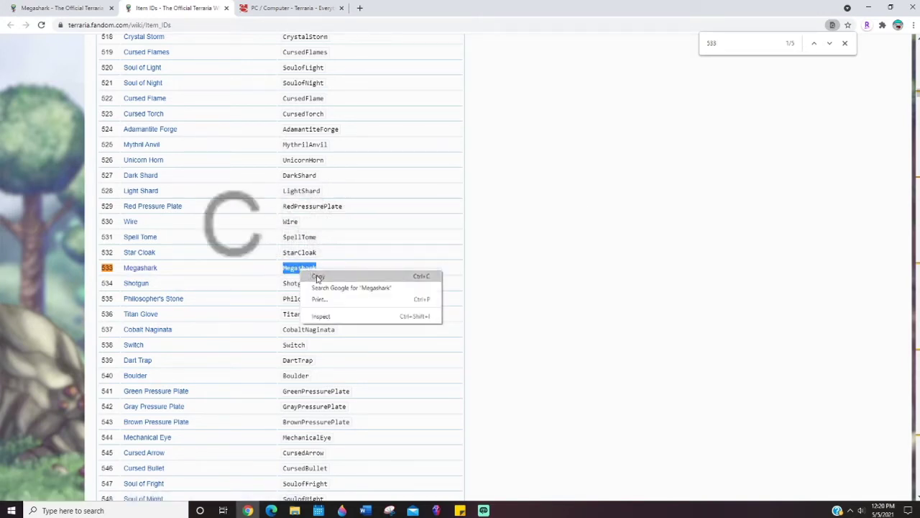
pyautogui.click(317, 277)
pyautogui.hotkey('ctrl', 'f')
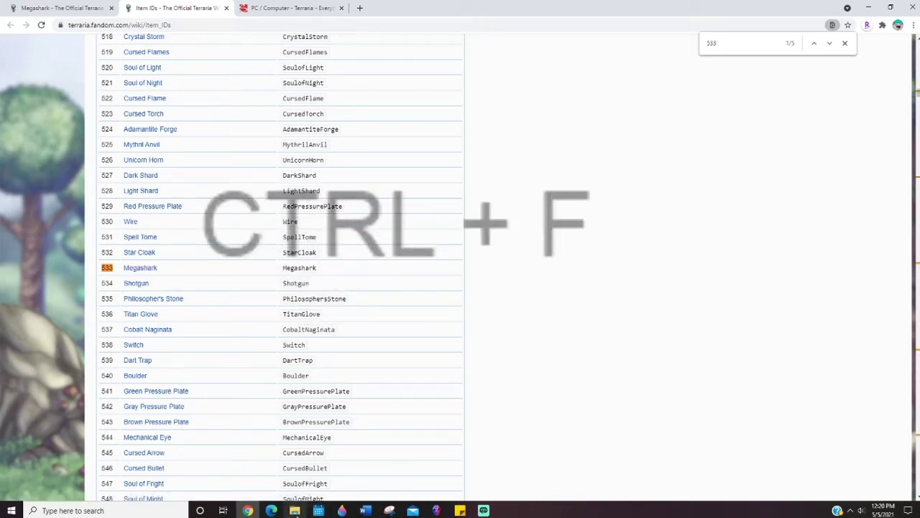
# Switch to File Explorer and open pack.json from Content > Localization inside the "Name your texture here" pack.
pyautogui.click(295, 510)
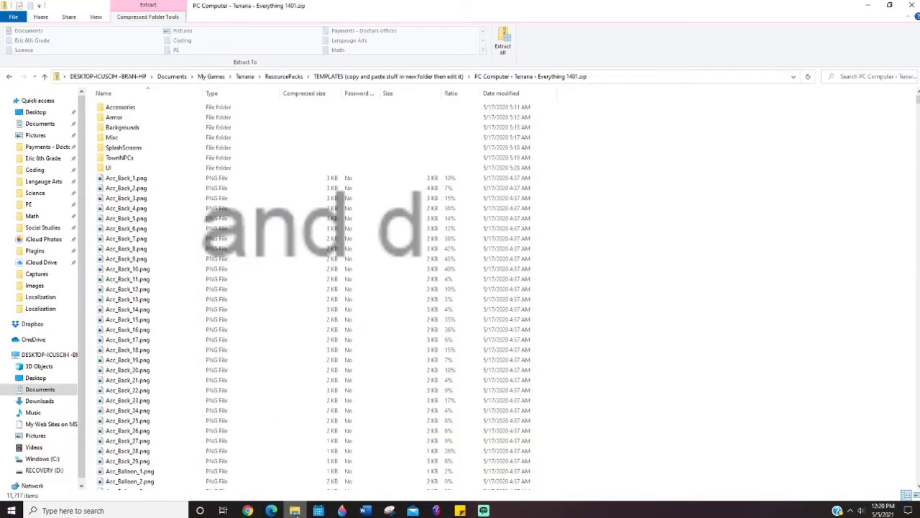
pyautogui.click(379, 76)
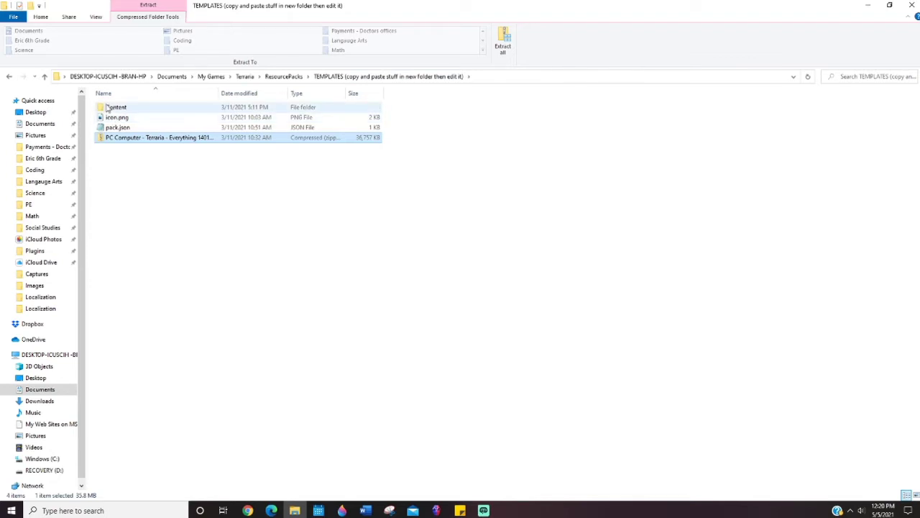
pyautogui.click(280, 77)
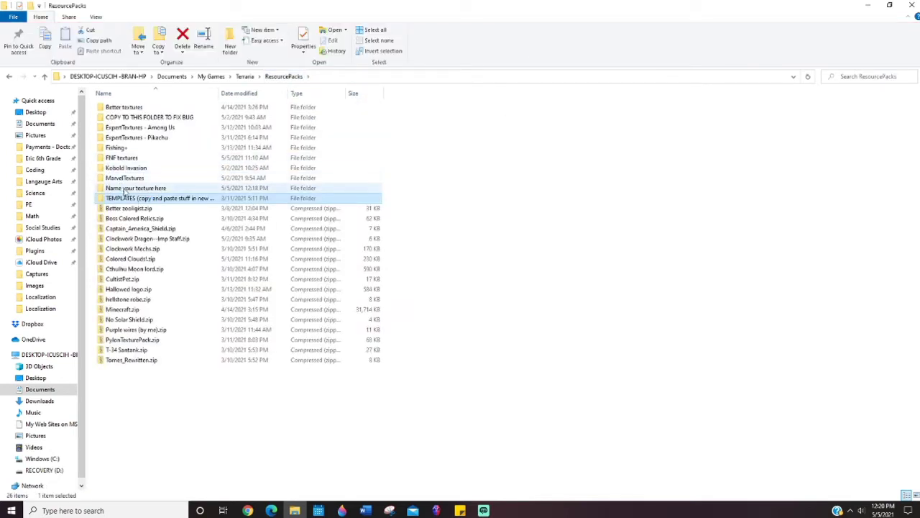
pyautogui.doubleClick(125, 189)
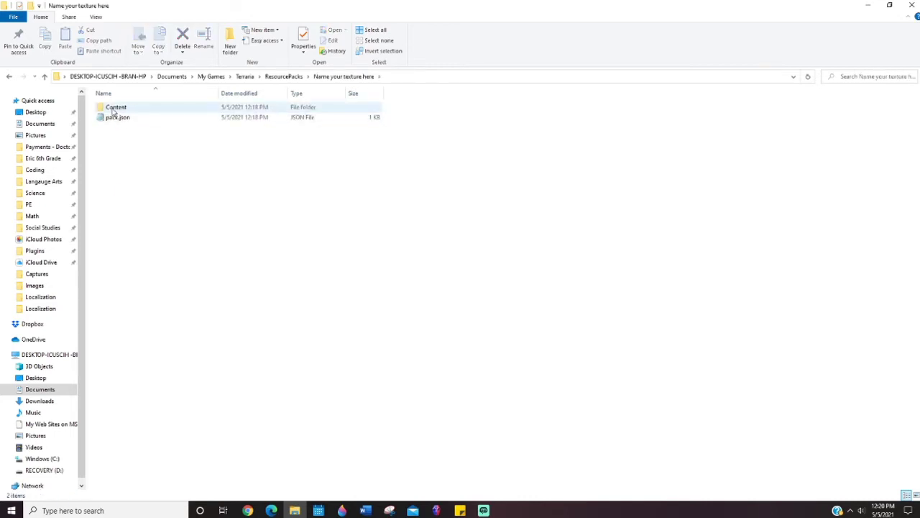
pyautogui.doubleClick(114, 108)
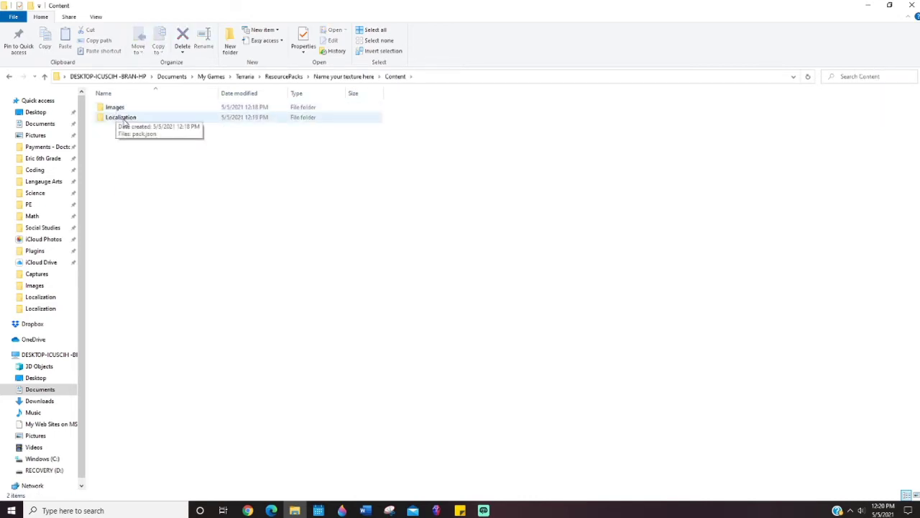
pyautogui.doubleClick(122, 118)
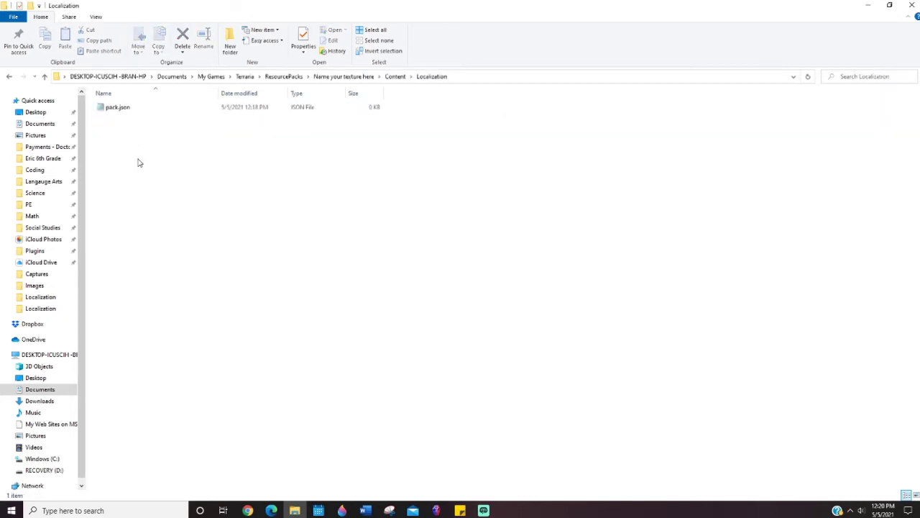
pyautogui.rightClick(125, 129)
pyautogui.click(108, 112)
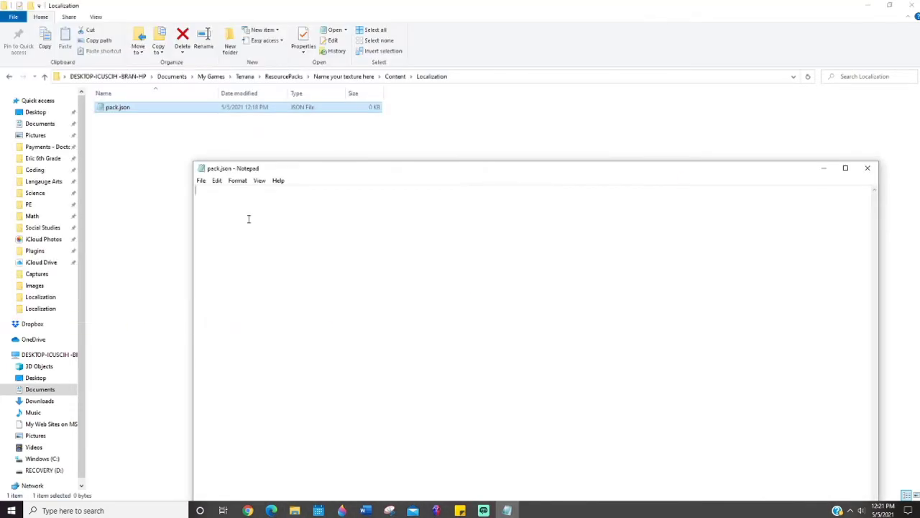
# Return to the ResourcePacks folder and open the Minecraft.zip pack.
pyautogui.click(173, 211)
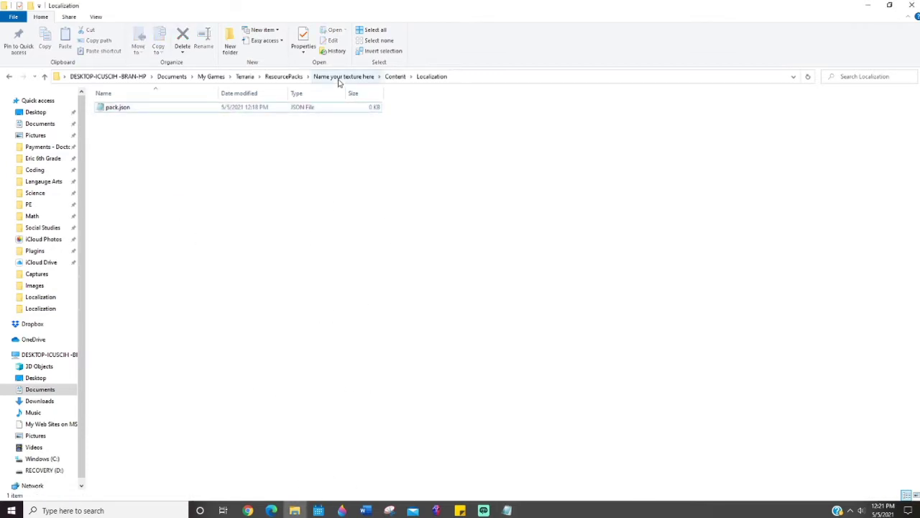
pyautogui.click(279, 77)
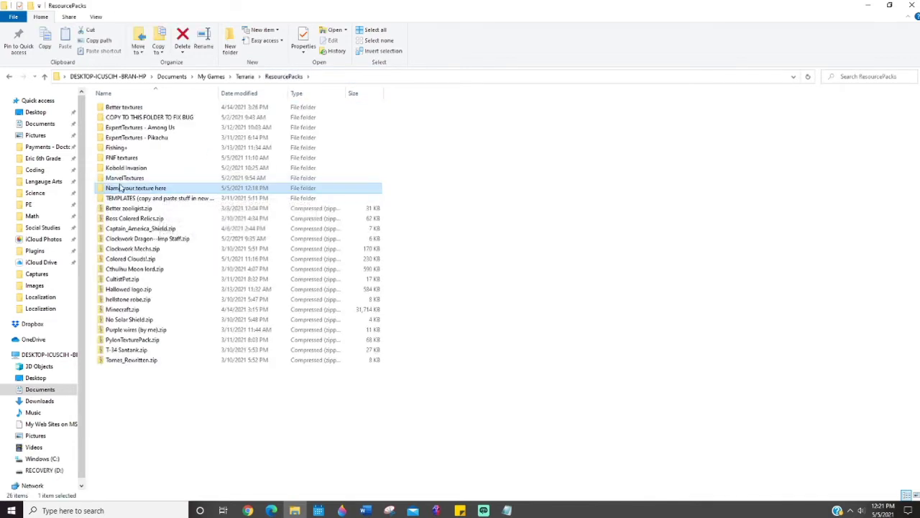
pyautogui.click(130, 310)
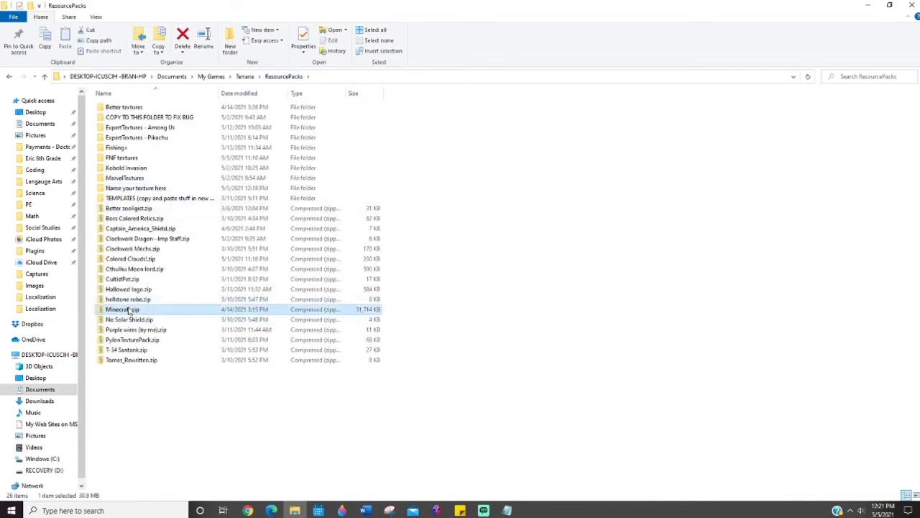
pyautogui.doubleClick(130, 309)
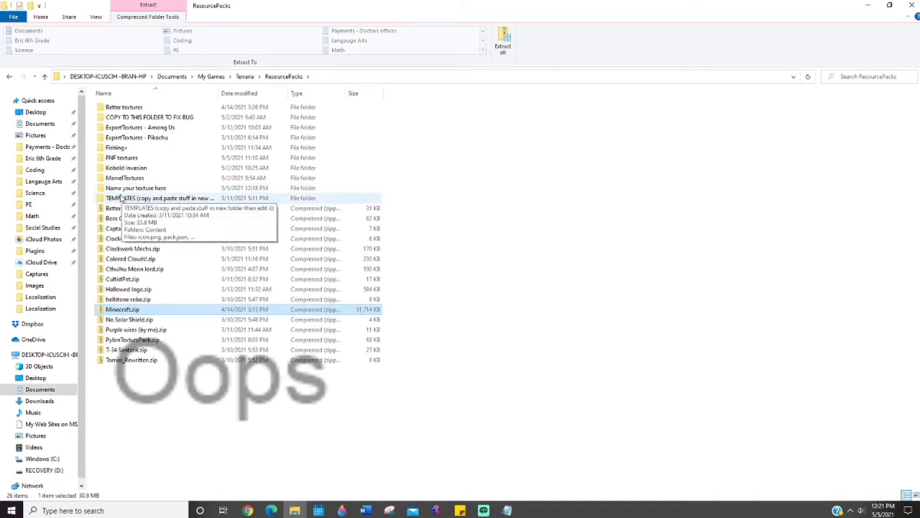
# Go back into the Localization folder under Content in the "Name your texture here" pack.
pyautogui.doubleClick(113, 192)
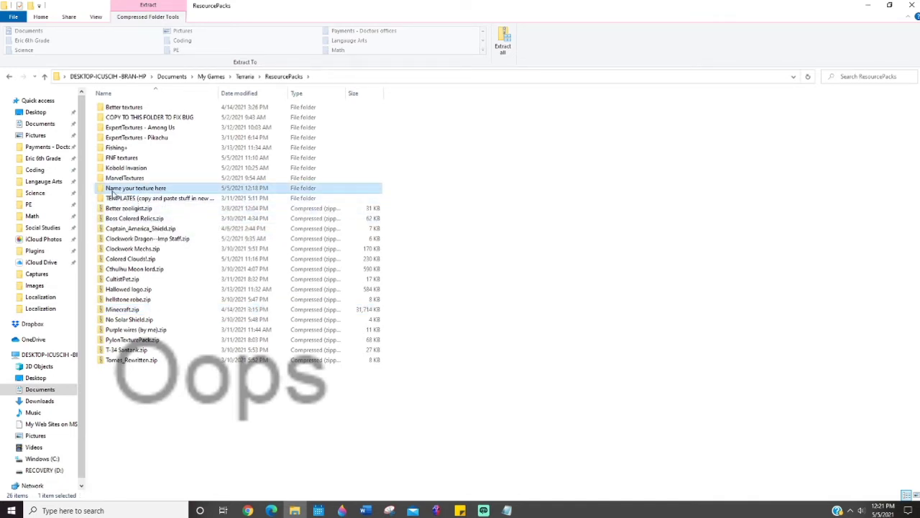
pyautogui.click(115, 109)
pyautogui.doubleClick(115, 109)
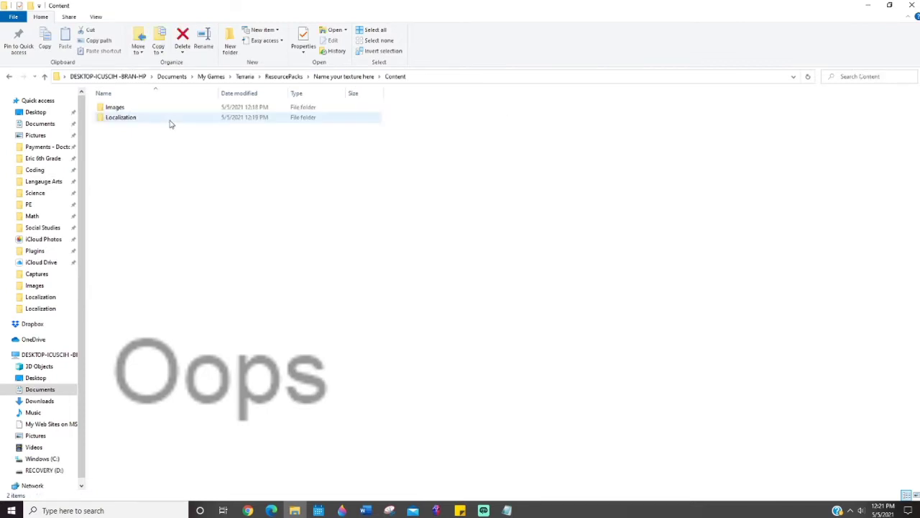
pyautogui.doubleClick(145, 121)
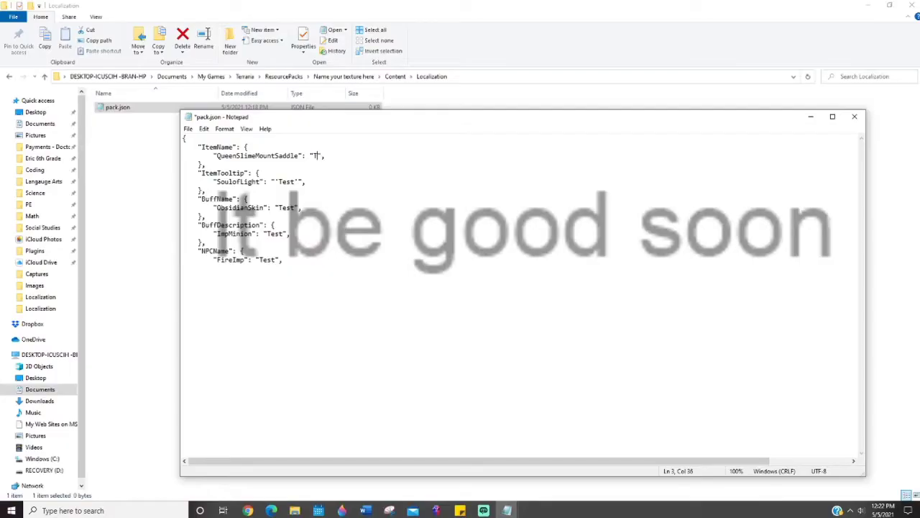
# Add closing braces at the end of pack.json for the NPCName block and the whole JSON object.
pyautogui.click(438, 224)
pyautogui.click(264, 294)
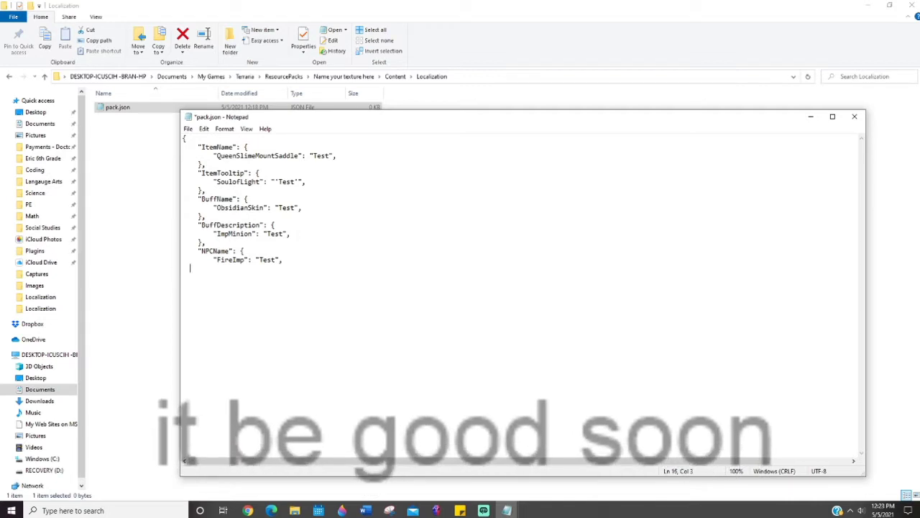
pyautogui.write('}')
pyautogui.press('Return')
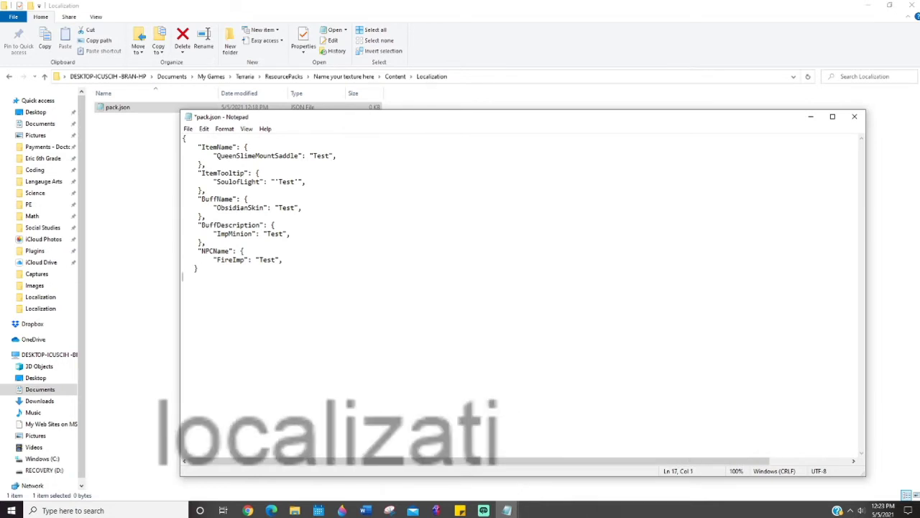
pyautogui.write('}')
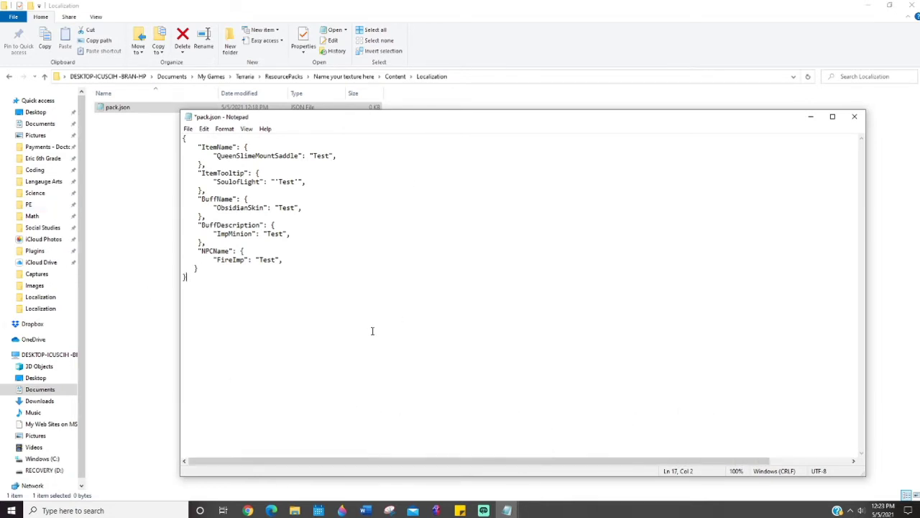
pyautogui.press('super+v')
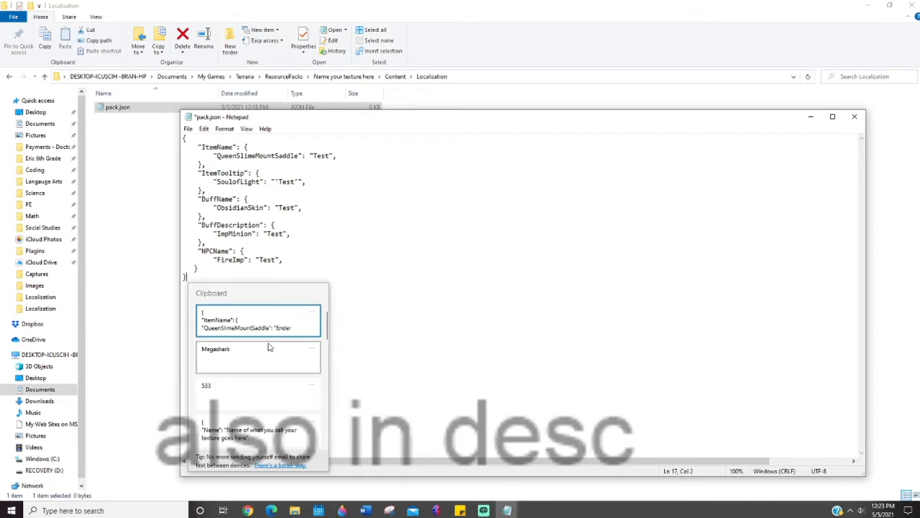
pyautogui.scroll(-3, 269, 347)
pyautogui.scroll(3, 269, 347)
pyautogui.press('Escape')
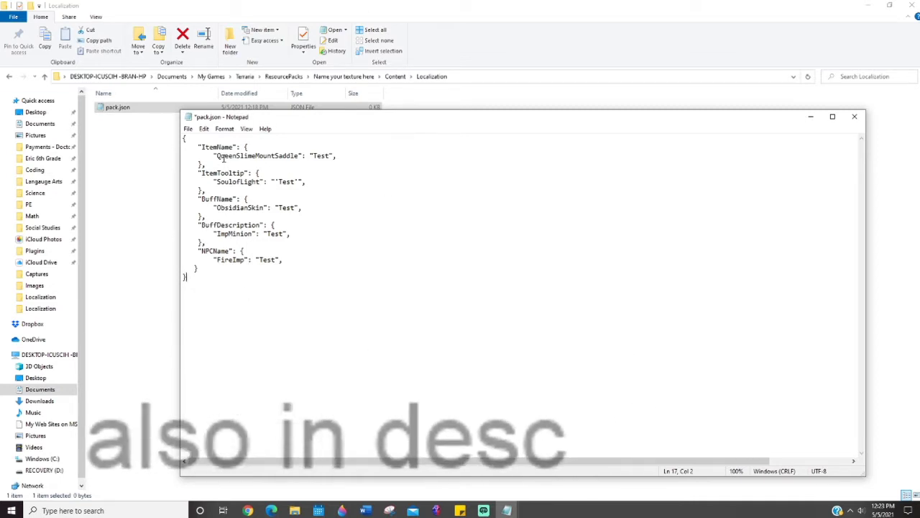
# Replace the QueenSlimeMountSaddle key under ItemName with the copied name Megashark and set its value to "Giant Shark Gun".
pyautogui.moveTo(216, 156); pyautogui.dragTo(304, 155)
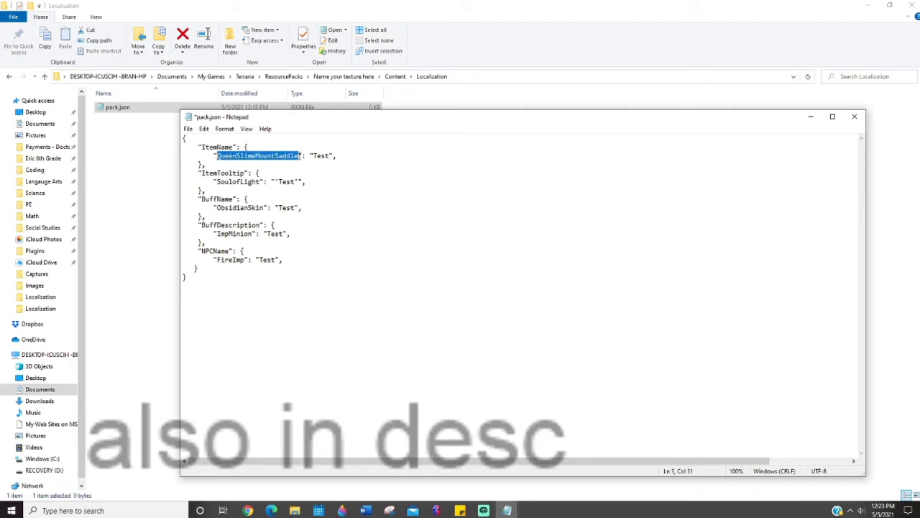
pyautogui.press('super+v')
pyautogui.click(267, 242)
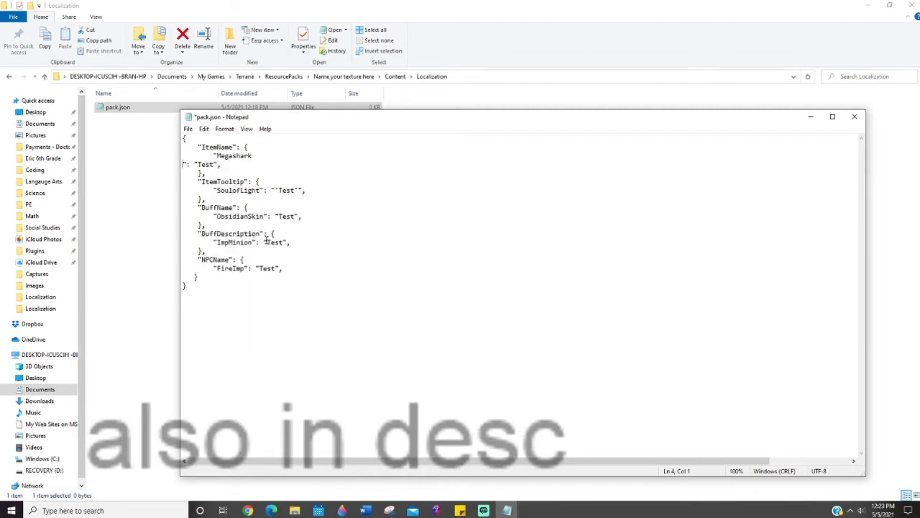
pyautogui.press('BackSpace')
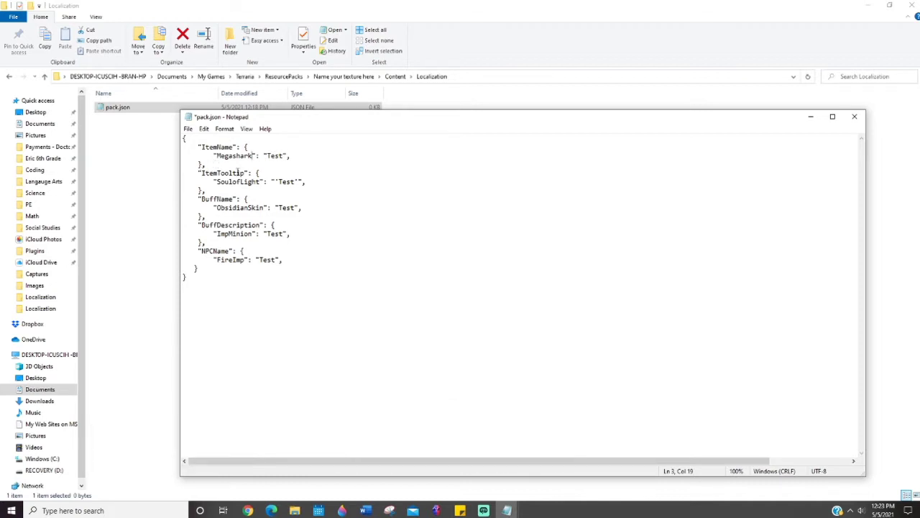
pyautogui.moveTo(268, 156); pyautogui.dragTo(286, 156)
pyautogui.write('Giant Shark Gun')
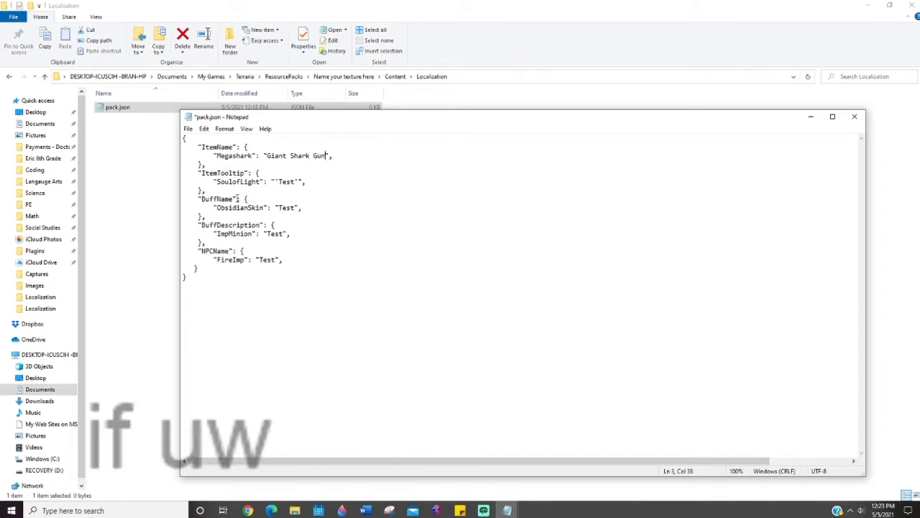
# Change the ItemTooltip entry's key from SoulofLight to MegaShark and set its text to "BANG BANG BANG".
pyautogui.moveTo(216, 181); pyautogui.dragTo(260, 185)
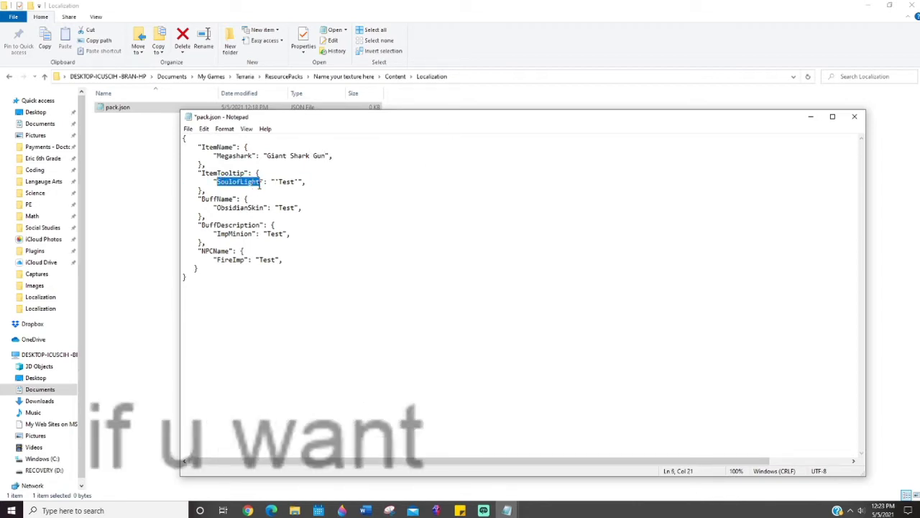
pyautogui.write('MegaShark')
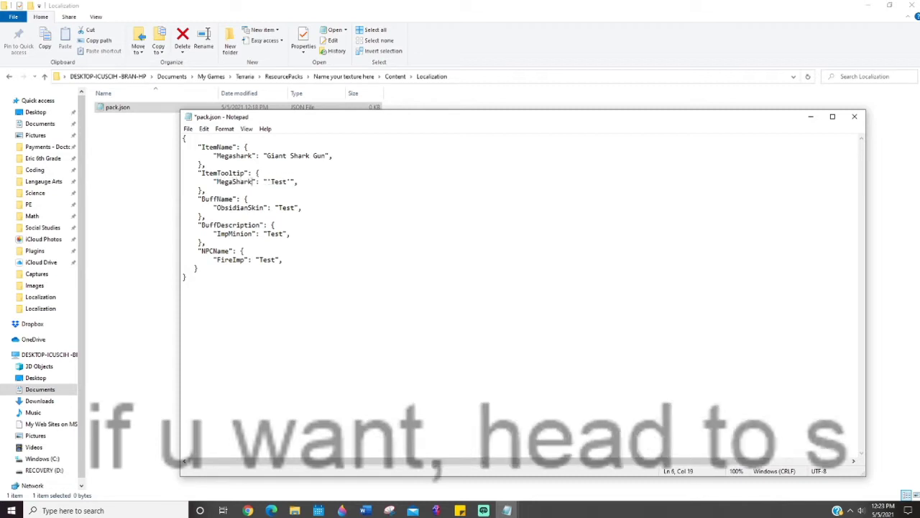
pyautogui.moveTo(271, 180); pyautogui.dragTo(290, 182)
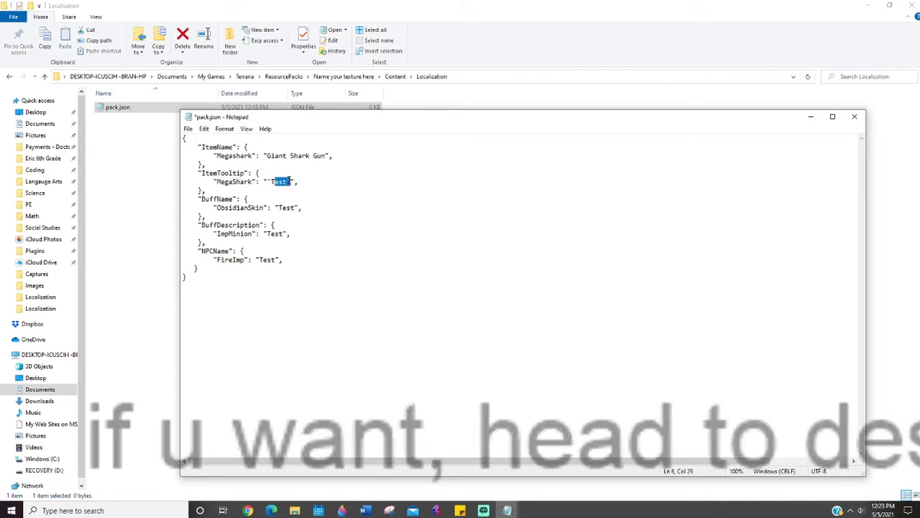
pyautogui.write('TBANG B')
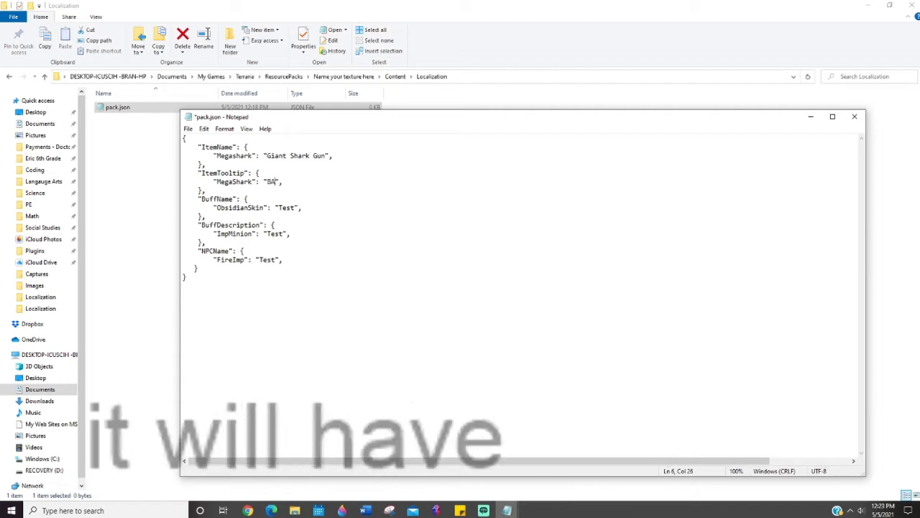
pyautogui.write('ANG BANG')
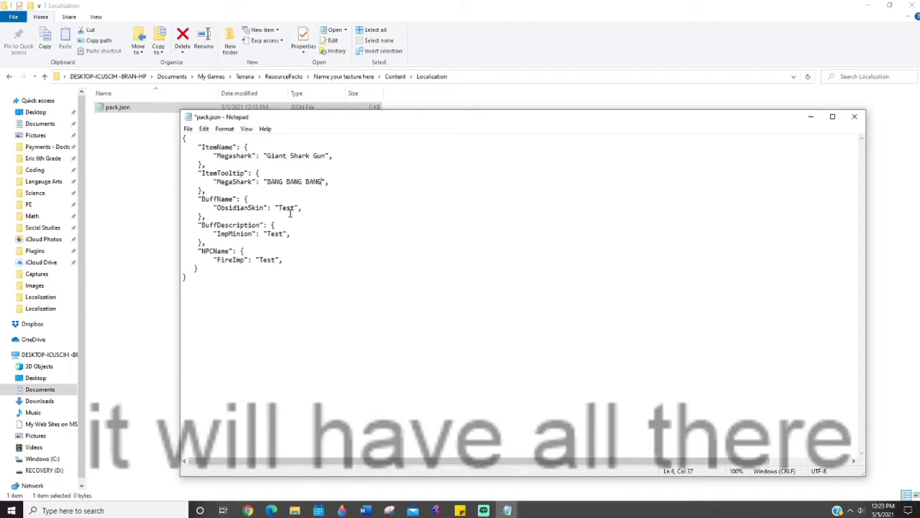
# Clear the keys and values of the BuffName and BuffDescription entries in pack.json, keeping their empty quotation marks.
pyautogui.moveTo(215, 207); pyautogui.dragTo(260, 209)
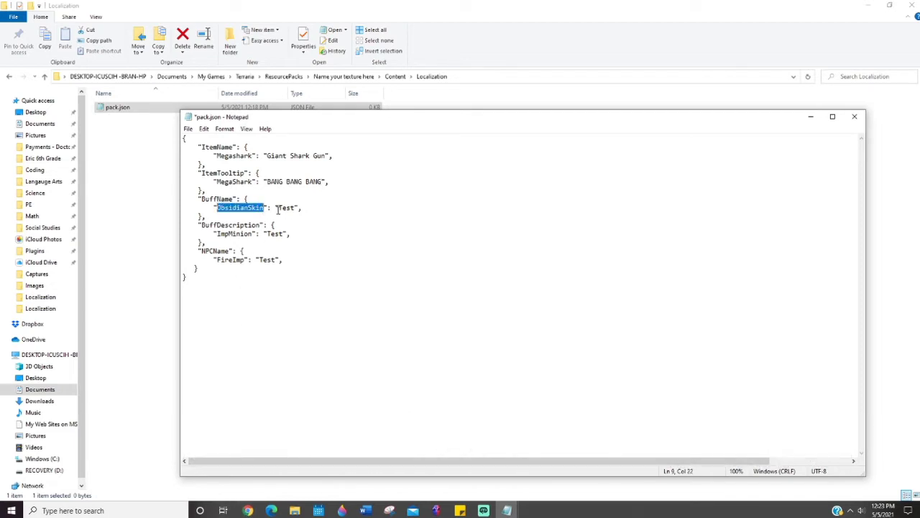
pyautogui.press('BackSpace')
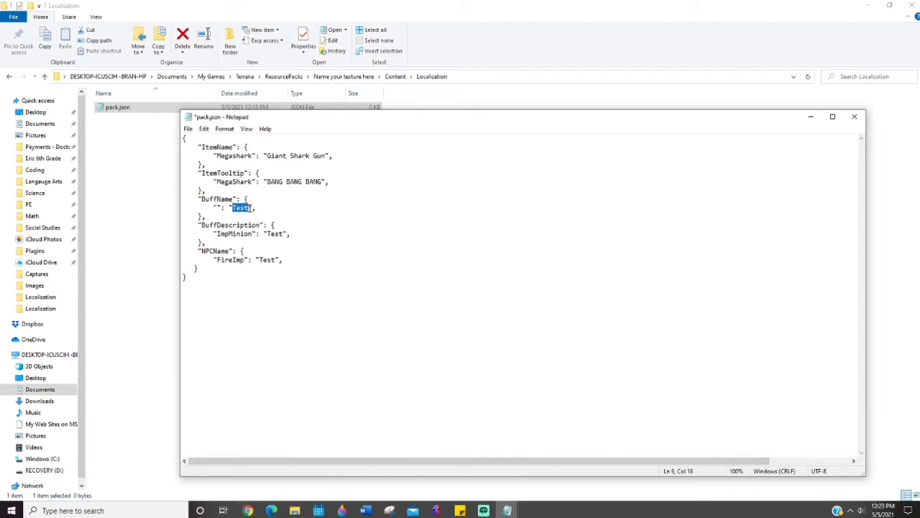
pyautogui.press('BackSpace')
pyautogui.click(274, 233)
pyautogui.moveTo(253, 234); pyautogui.dragTo(213, 235)
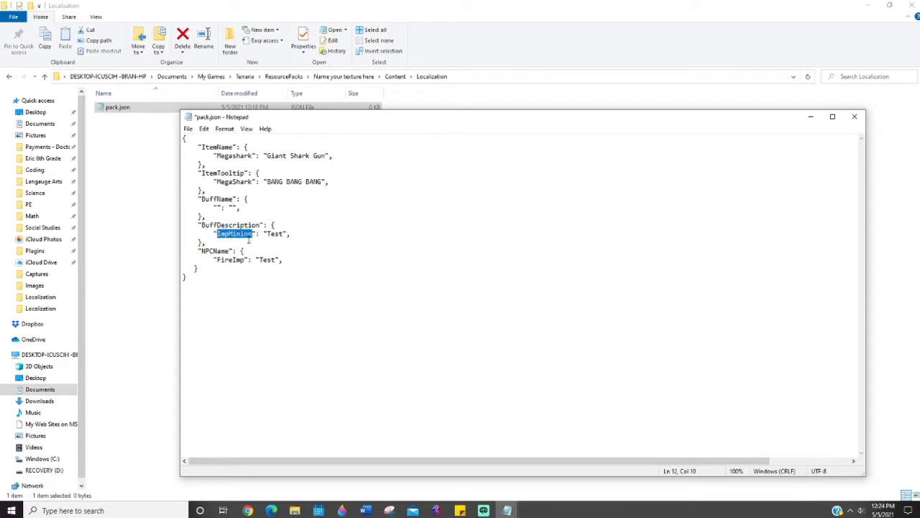
pyautogui.press('BackSpace')
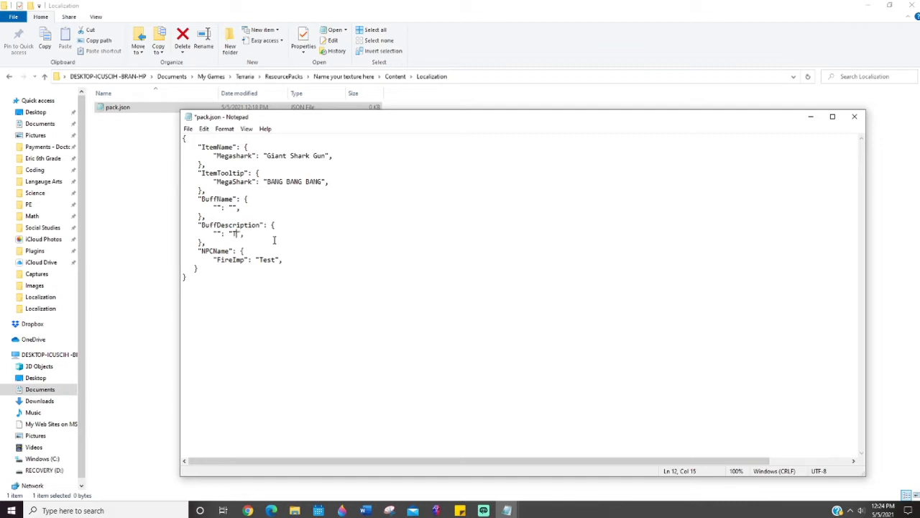
pyautogui.press('BackSpace')
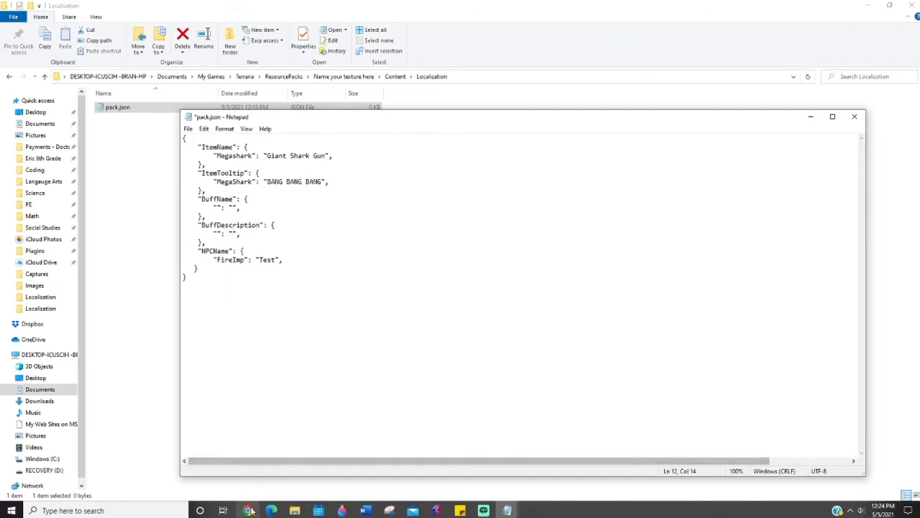
# Clear the FireImp key and its Test value under NPCName, keeping the empty quotation marks.
pyautogui.moveTo(217, 260); pyautogui.dragTo(243, 259)
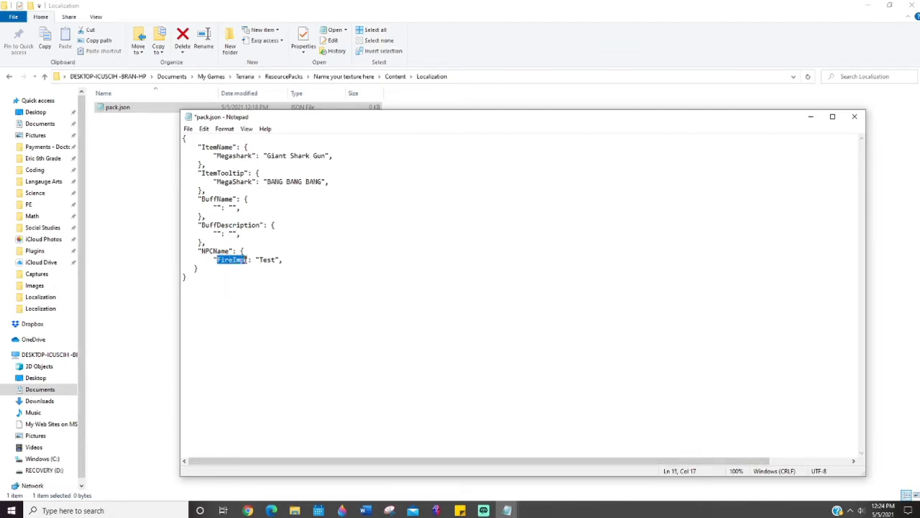
pyautogui.press('BackSpace')
pyautogui.write('Test')
pyautogui.doubleClick(233, 258)
pyautogui.press('BackSpace')
pyautogui.click(350, 196)
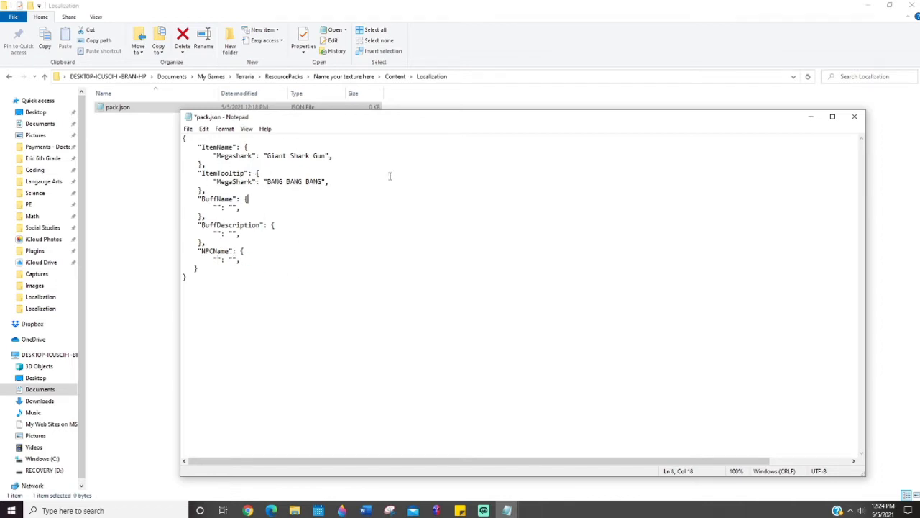
pyautogui.moveTo(248, 511)
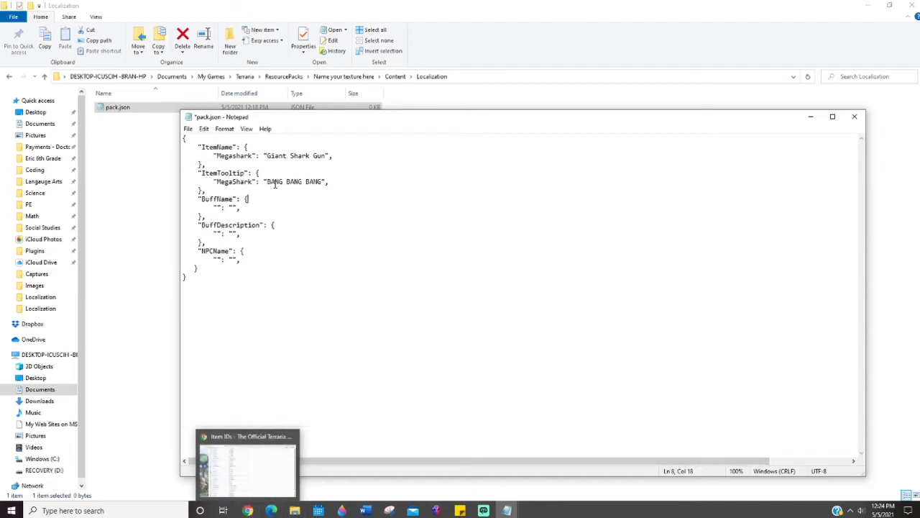
pyautogui.click(287, 227)
pyautogui.moveTo(288, 234); pyautogui.dragTo(183, 190)
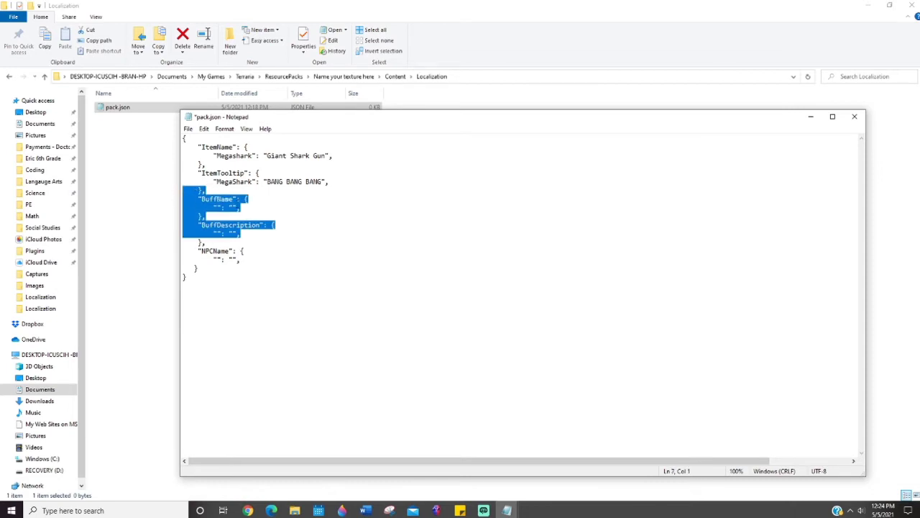
pyautogui.click(273, 234)
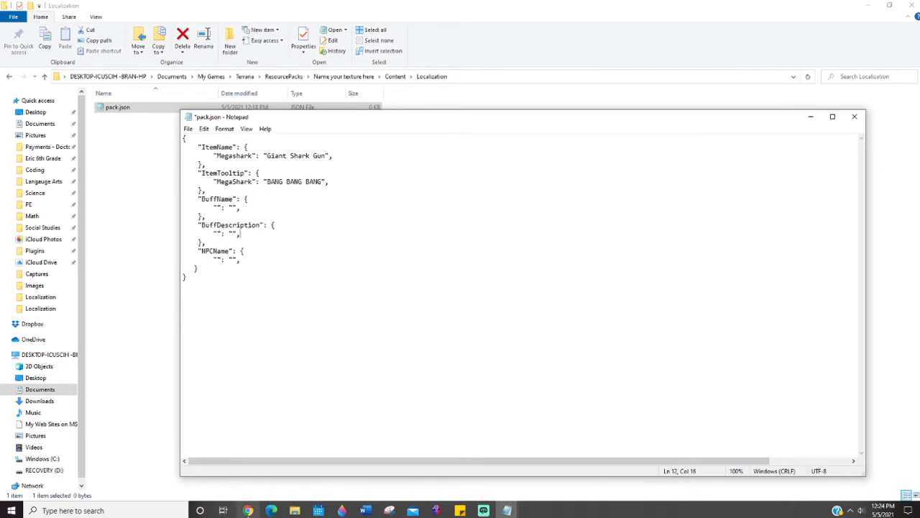
# Switch to Chrome and search the Terraria Wiki for "Shine Potion" from the Megashark page.
pyautogui.moveTo(248, 510)
pyautogui.click(247, 467)
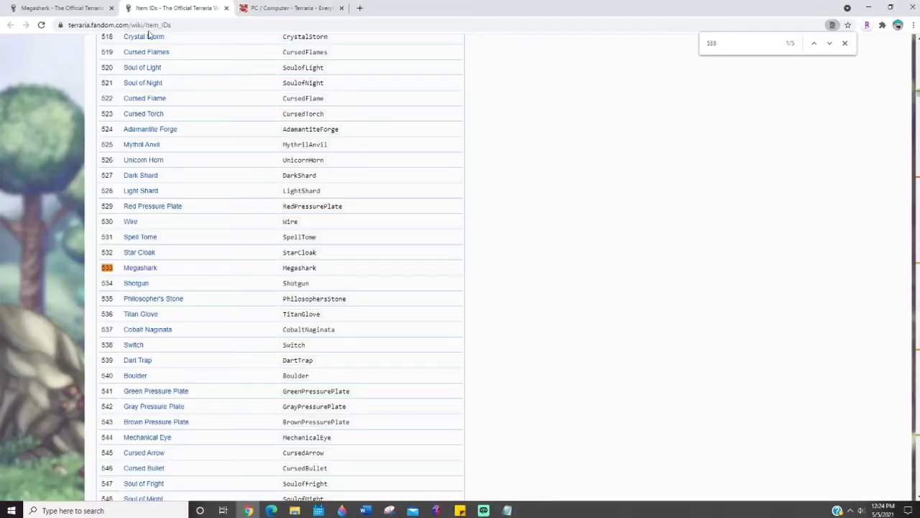
pyautogui.click(68, 8)
pyautogui.scroll(2, 744, 95)
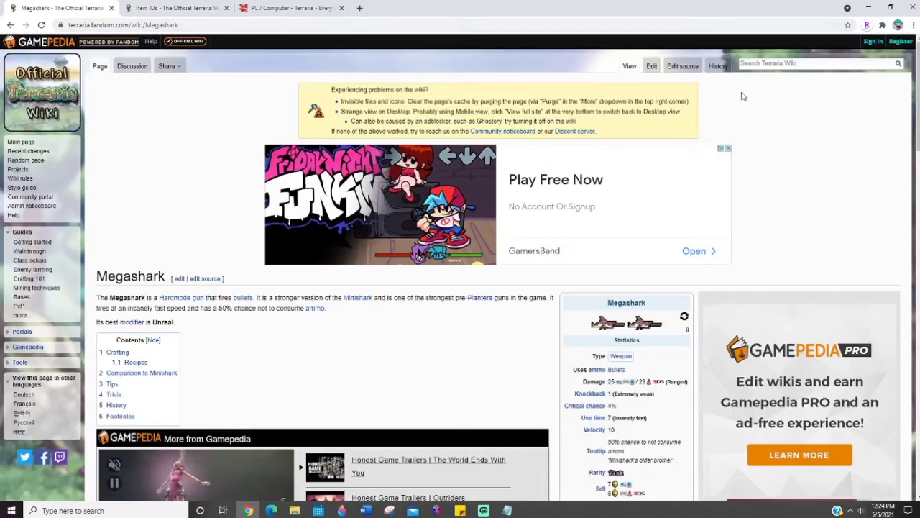
pyautogui.click(754, 63)
pyautogui.write('Shine Po')
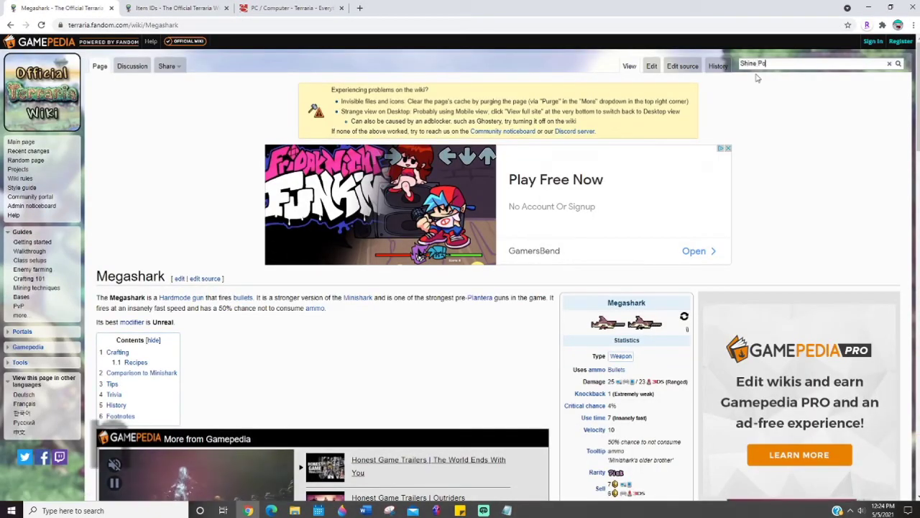
pyautogui.write('tion')
pyautogui.press('Return')
# Close the in-page search for 533 on the Item IDs page and return to the Shine Potion page.
pyautogui.hotkey('ctrl', 'Tab')
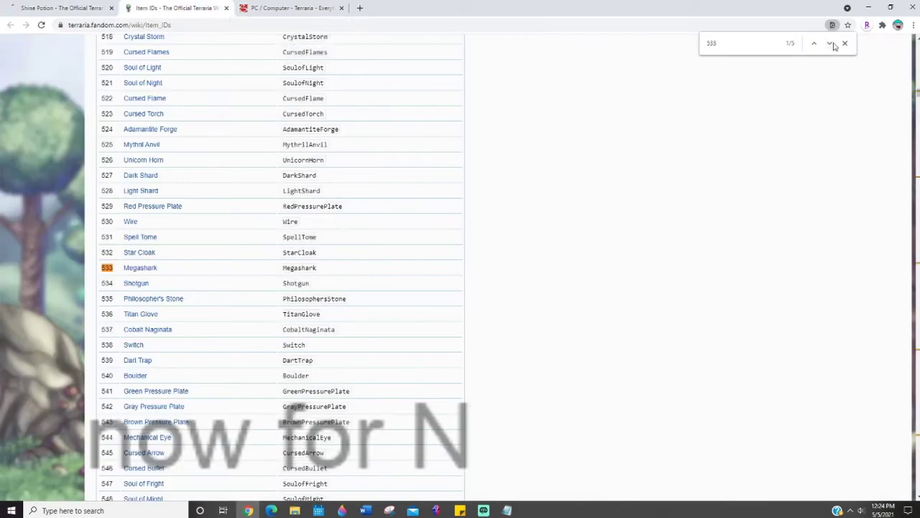
pyautogui.click(845, 43)
pyautogui.hotkey('ctrl', 'shift', 'Tab')
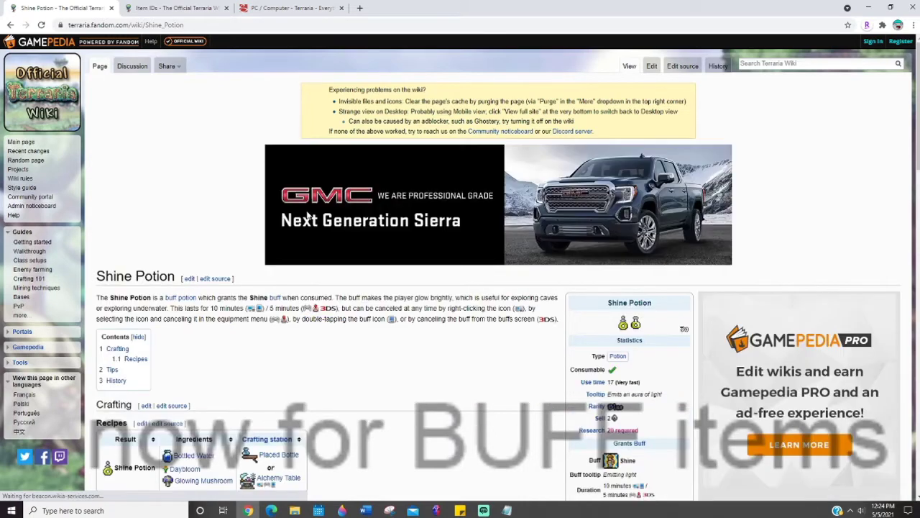
# Locate the internal Buff ID in the Shine Potion infobox and open its Buff IDs link in a new tab.
pyautogui.scroll(-2, 308, 216)
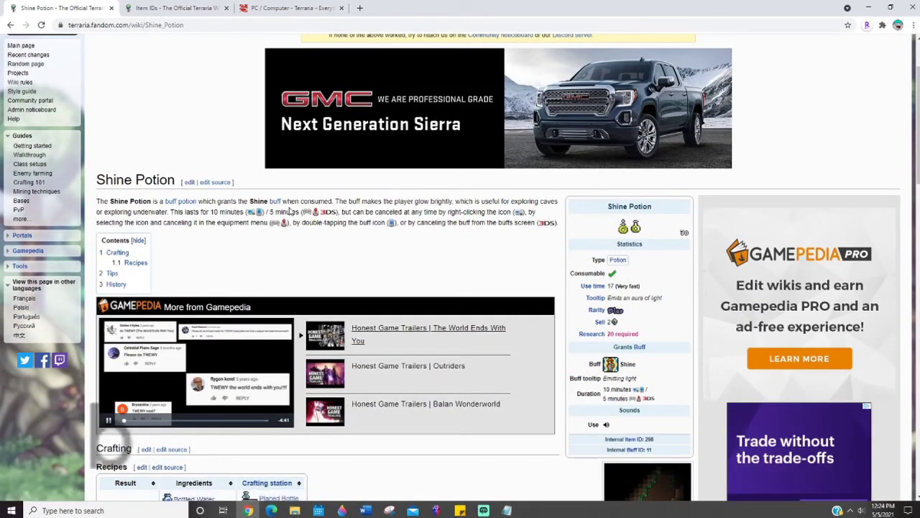
pyautogui.scroll(-2, 513, 378)
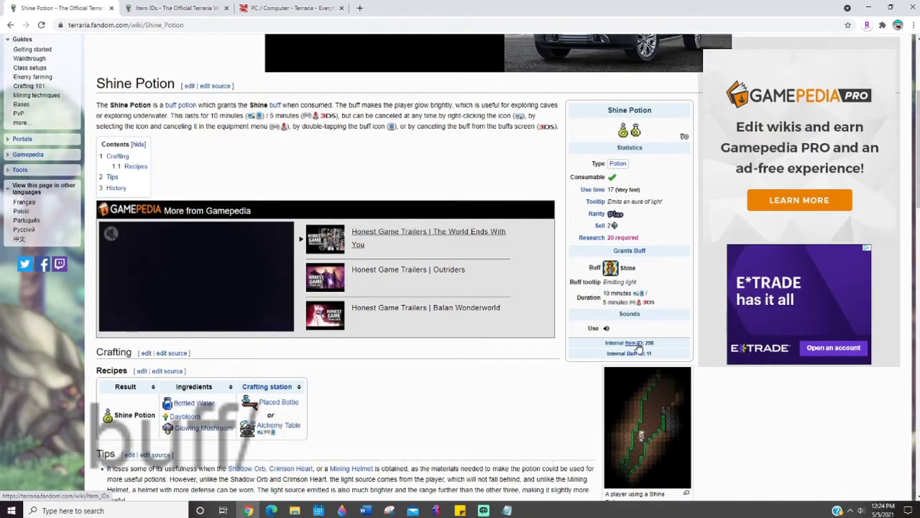
pyautogui.scroll(-1, 645, 348)
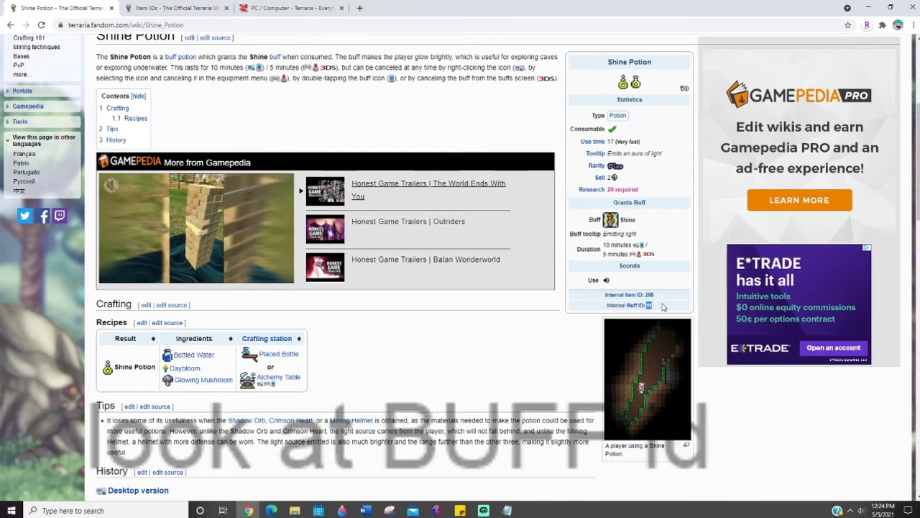
pyautogui.moveTo(662, 307); pyautogui.dragTo(604, 305)
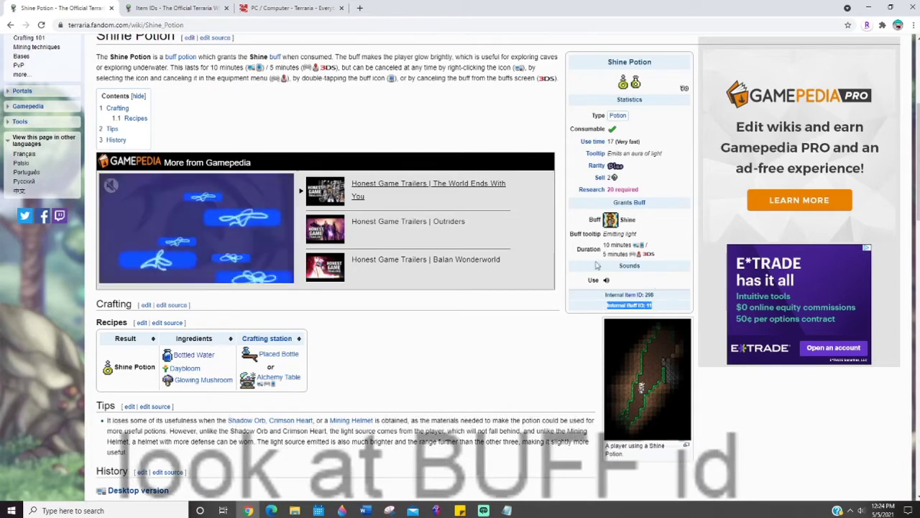
pyautogui.click(635, 321)
pyautogui.rightClick(632, 307)
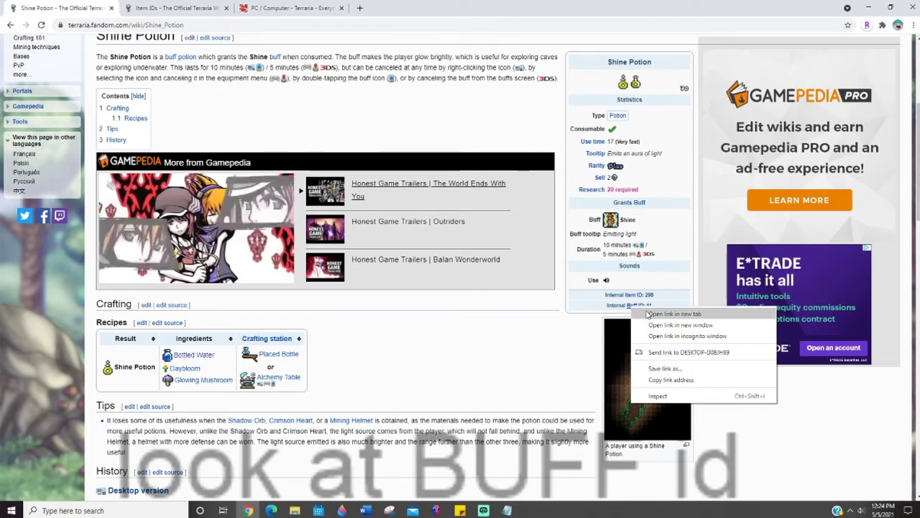
pyautogui.click(647, 314)
# Copy the Shine Potion's buff ID 11 and look up the matching buff name on the Buff IDs page.
pyautogui.doubleClick(649, 304)
pyautogui.rightClick(648, 308)
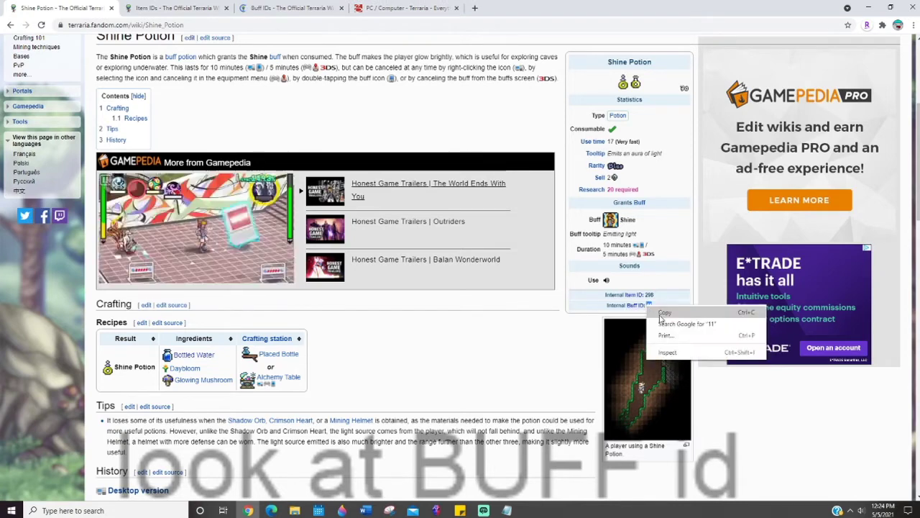
pyautogui.click(664, 313)
pyautogui.click(263, 9)
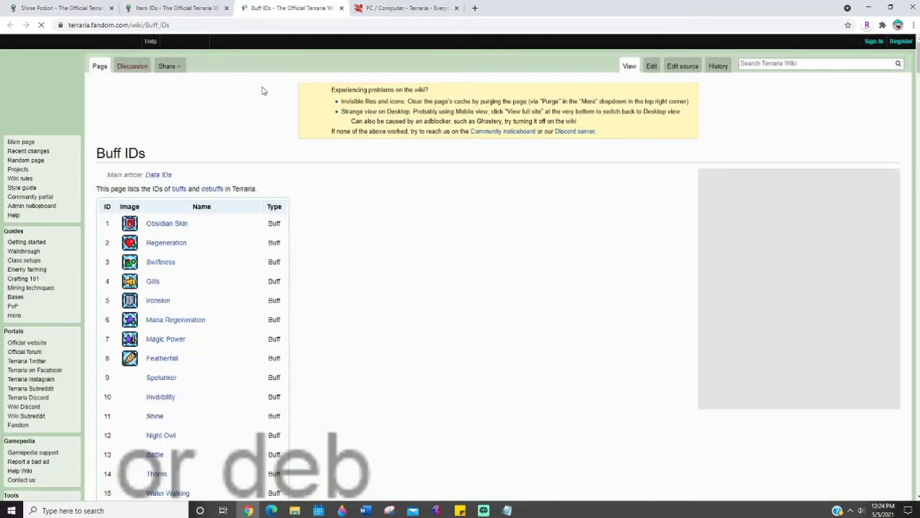
pyautogui.hotkey('ctrl', 'f')
pyautogui.hotkey('ctrl', 'v')
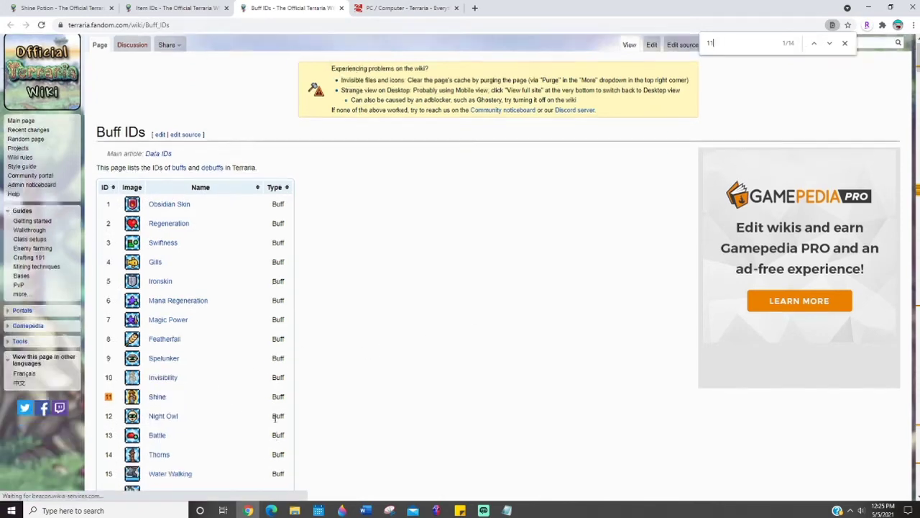
pyautogui.click(845, 43)
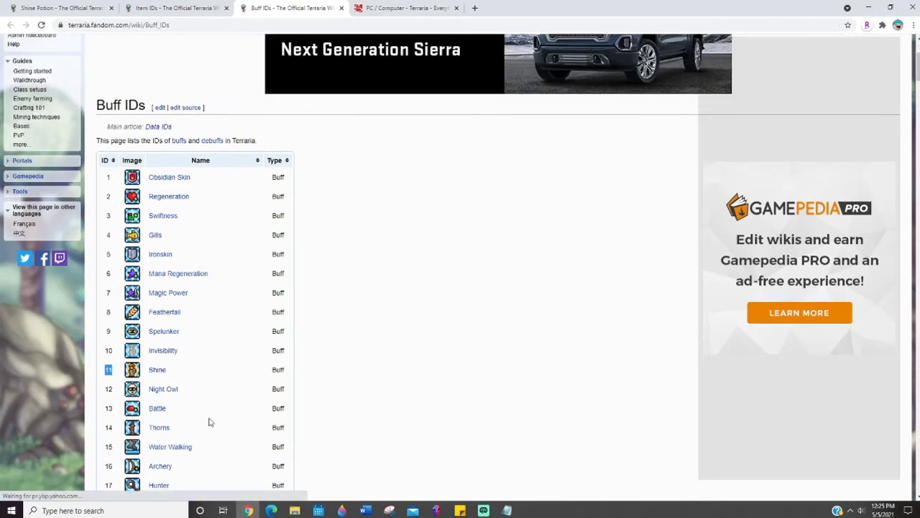
pyautogui.moveTo(173, 371); pyautogui.dragTo(147, 370)
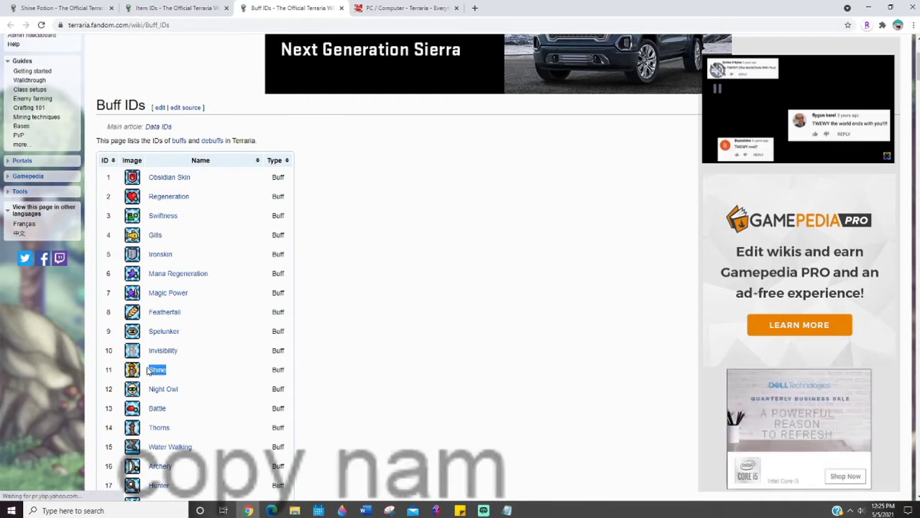
pyautogui.click(370, 450)
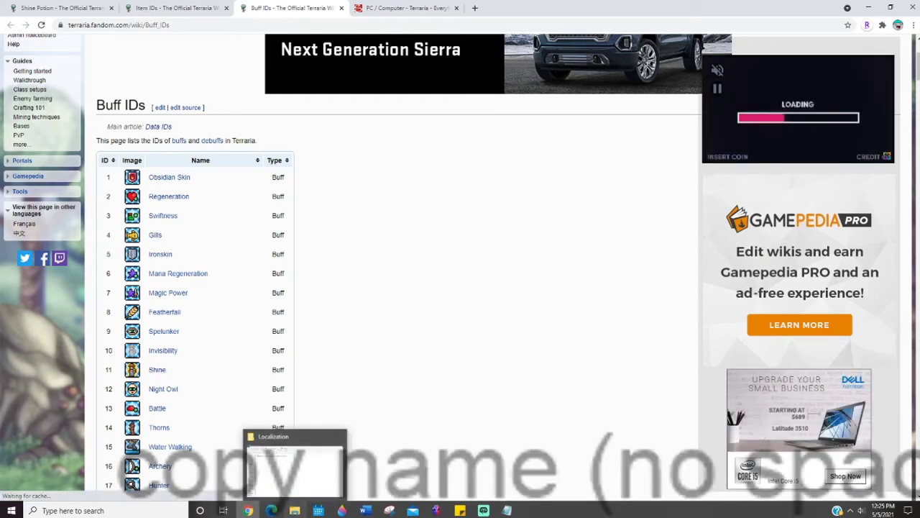
# Return to pack.json in Notepad and fill the BuffName entry with key Shine and value "GLOW LIKE THE SUN".
pyautogui.click(294, 510)
pyautogui.moveTo(507, 510)
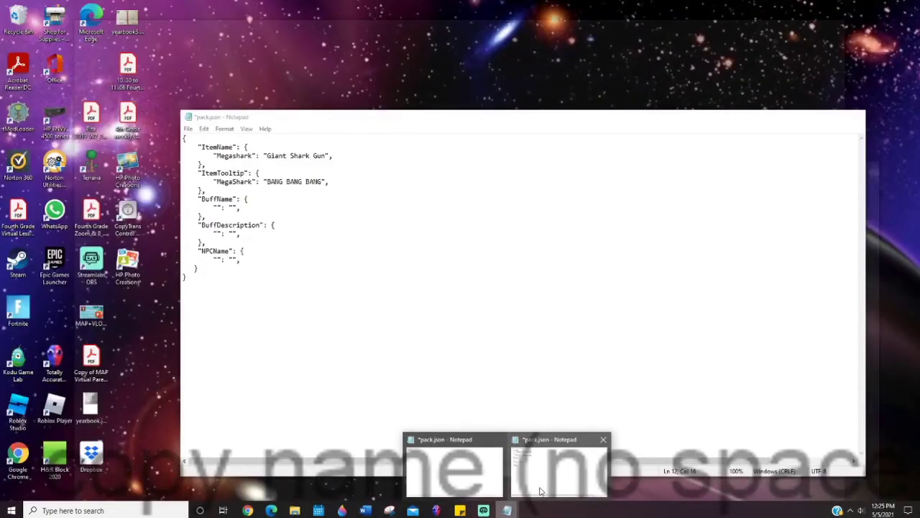
pyautogui.click(541, 491)
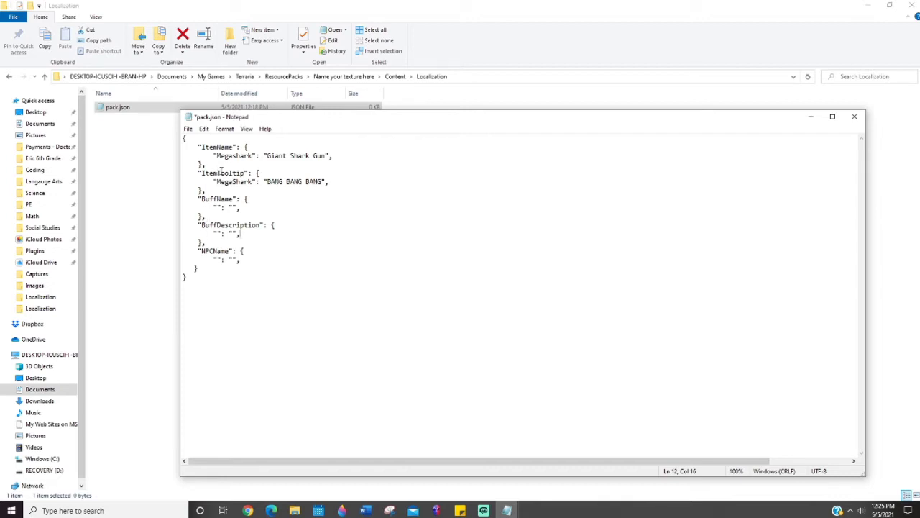
pyautogui.click(215, 206)
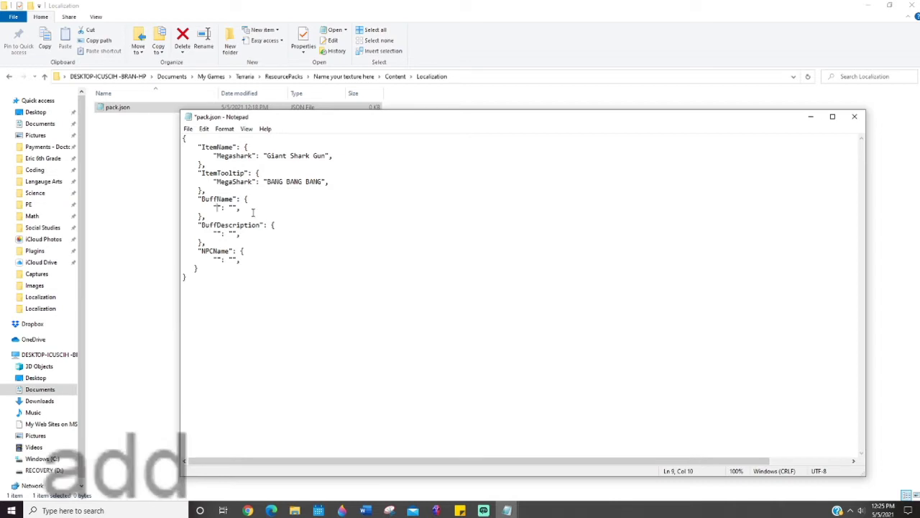
pyautogui.write('Shine')
pyautogui.click(250, 208)
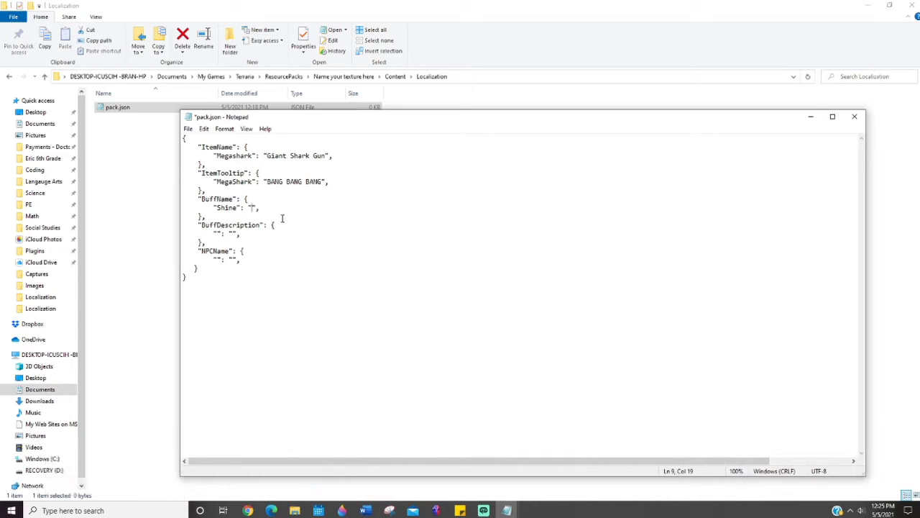
pyautogui.write('GLOW LIKE THE SUN')
# Fill the BuffDescription entry with key Shine and value "MY EYESSSSS".
pyautogui.click(216, 233)
pyautogui.write('Shine')
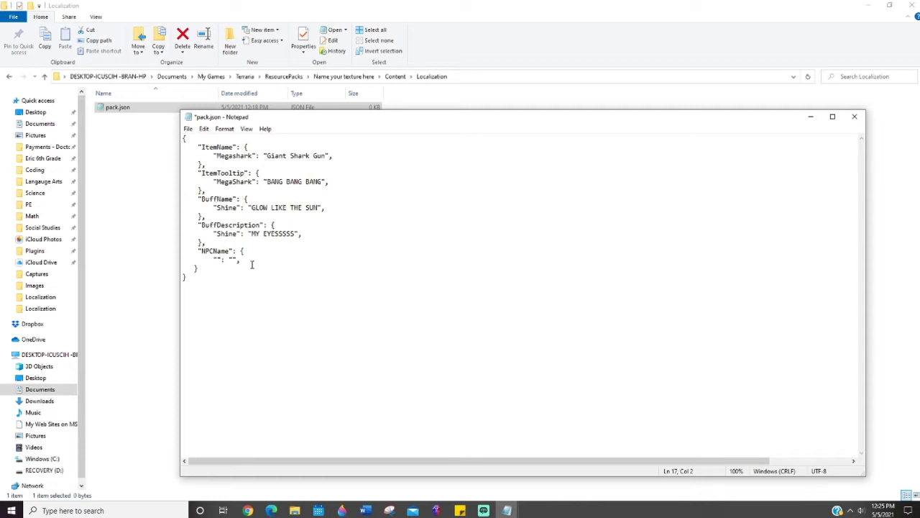
pyautogui.moveTo(252, 264); pyautogui.dragTo(185, 242)
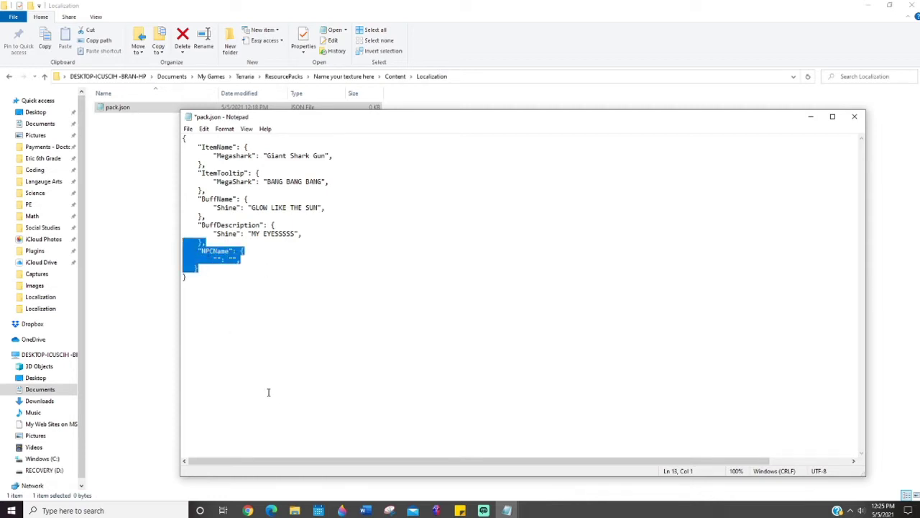
pyautogui.click(234, 269)
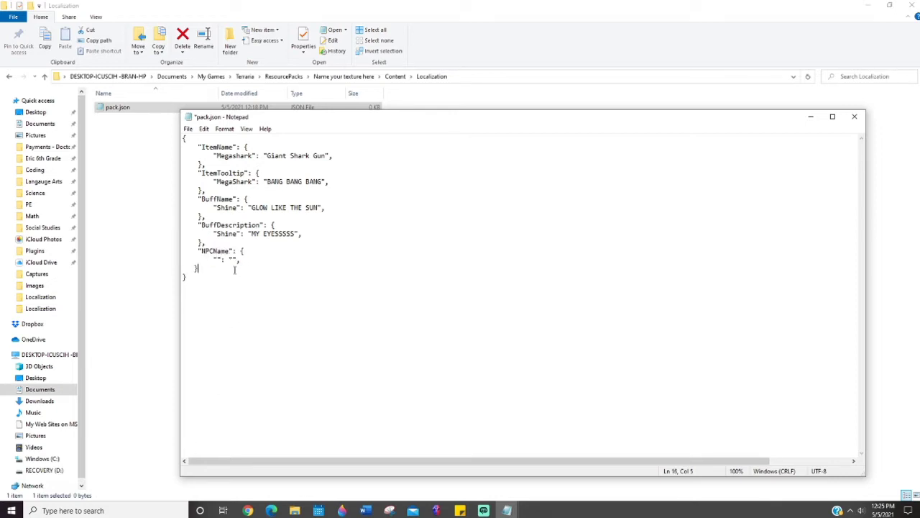
# Switch back to the Shine Potion wiki page in Chrome and close the Buff IDs tab.
pyautogui.click(247, 510)
pyautogui.hotkey('ctrl', '1')
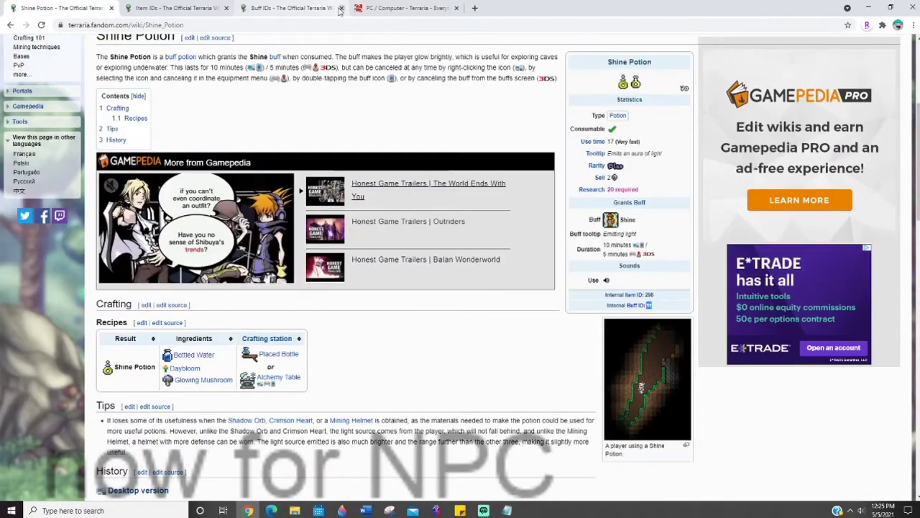
pyautogui.scroll(5, 550, 146)
pyautogui.click(341, 8)
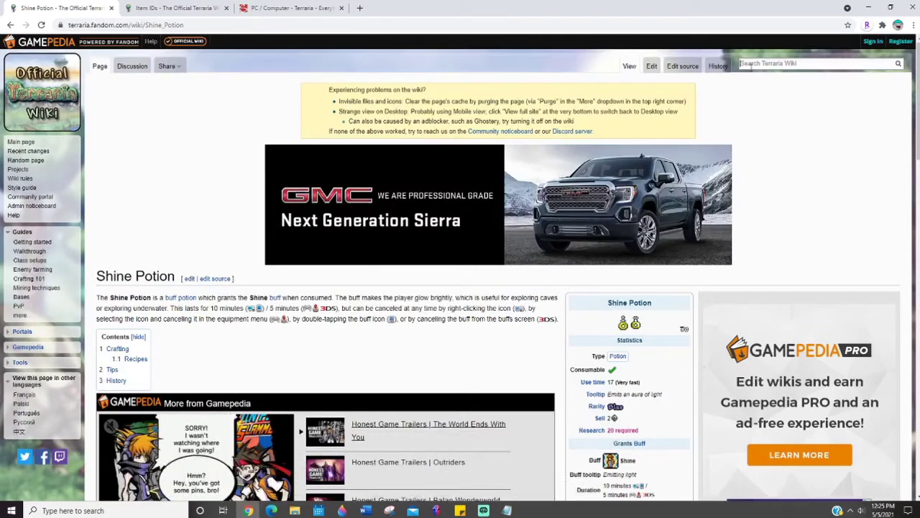
# Search the Terraria wiki for NPCs and open the Guide's page from the results in a new tab.
pyautogui.click(749, 65)
pyautogui.write('NPCs')
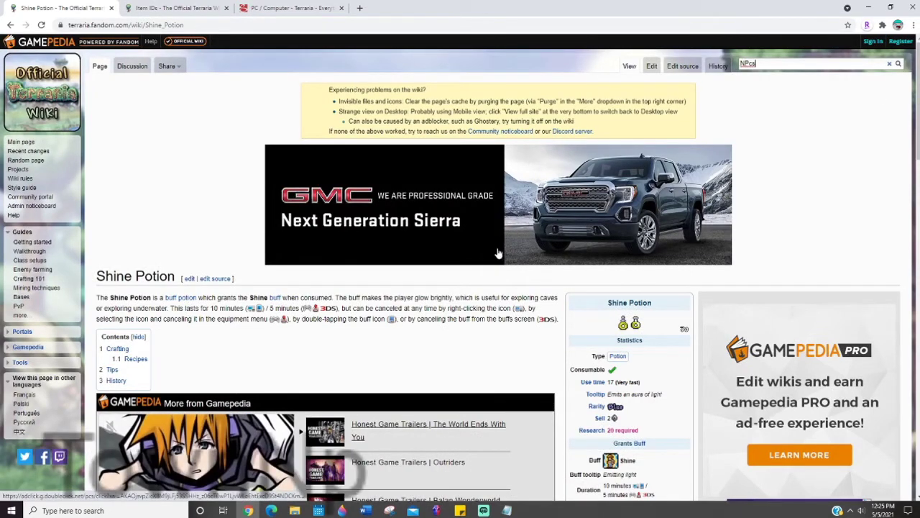
pyautogui.press('Return')
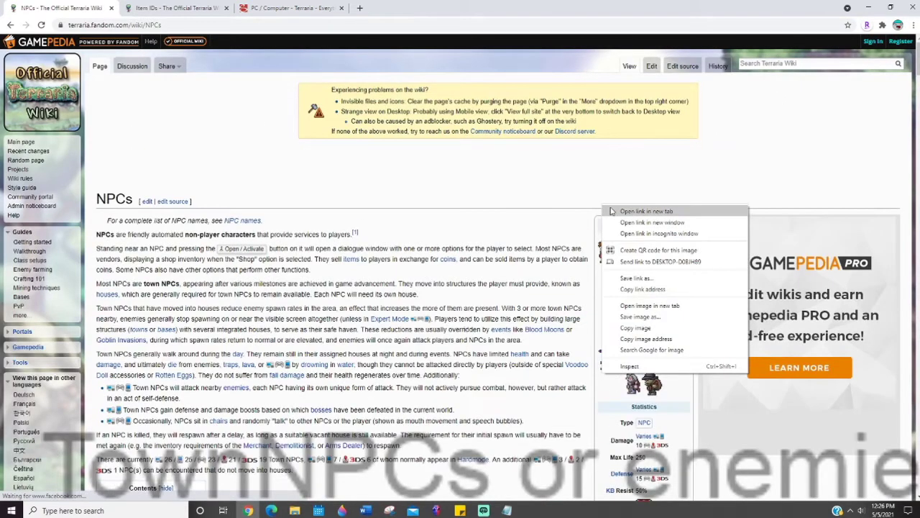
pyautogui.click(612, 211)
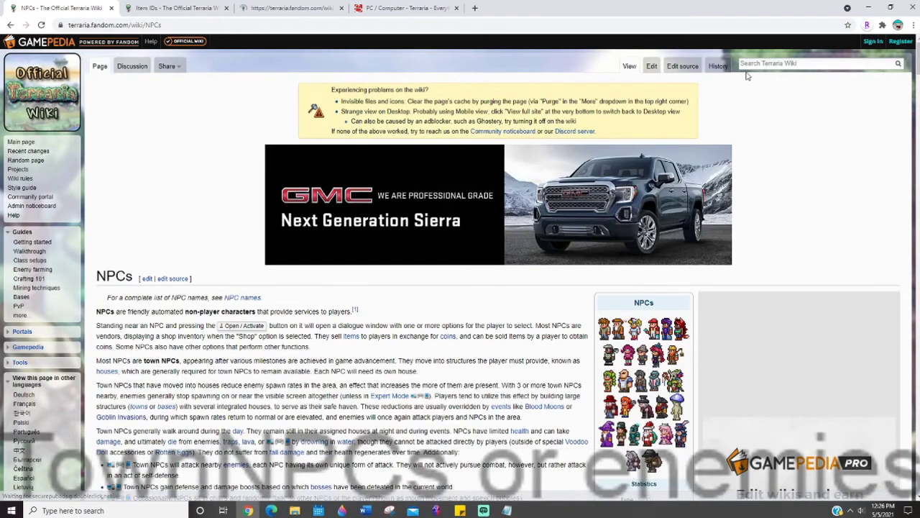
# Search the wiki for Enemies and open the Eater of Souls page from the pre-Hardmode list in a new tab.
pyautogui.click(750, 65)
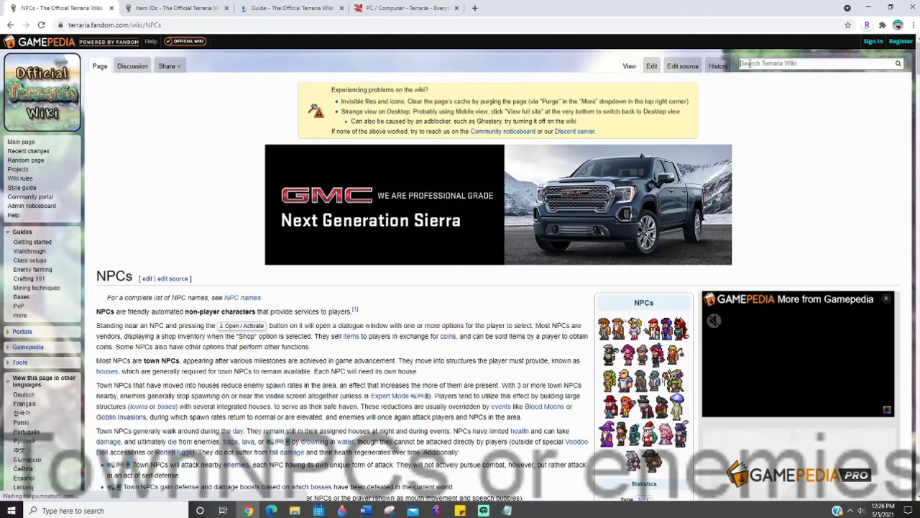
pyautogui.write('Enemies')
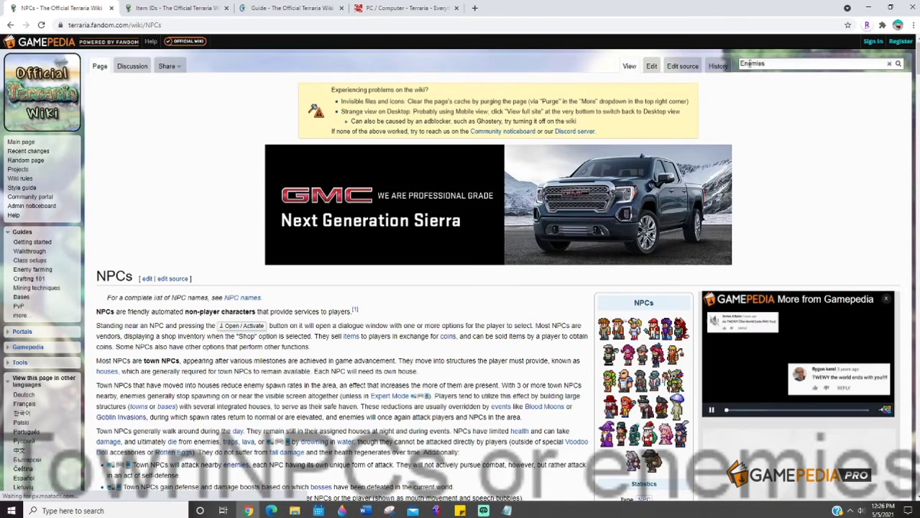
pyautogui.press('Return')
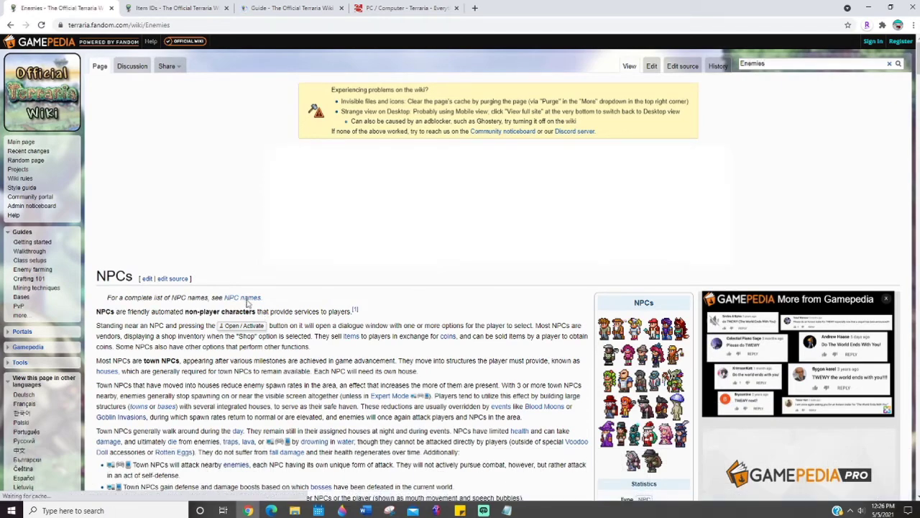
pyautogui.scroll(-8, 191, 259)
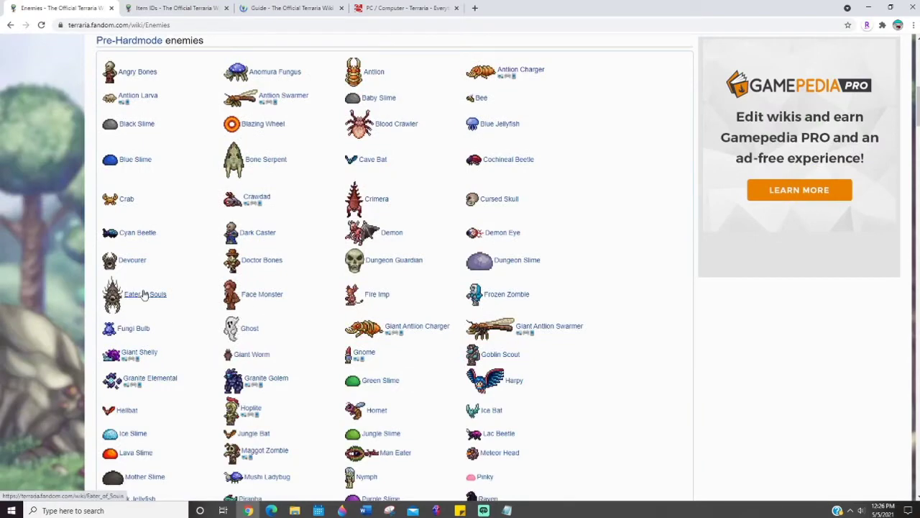
pyautogui.rightClick(144, 295)
pyautogui.click(164, 301)
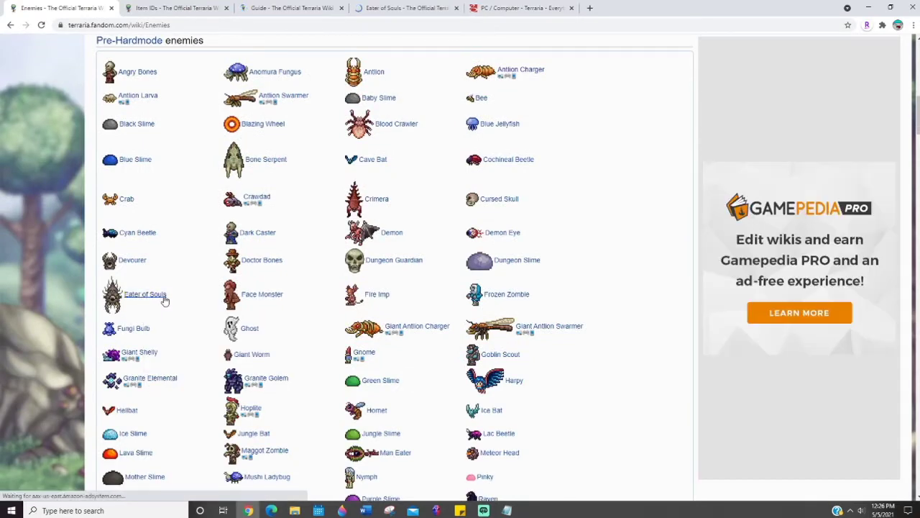
pyautogui.scroll(10, 626, 417)
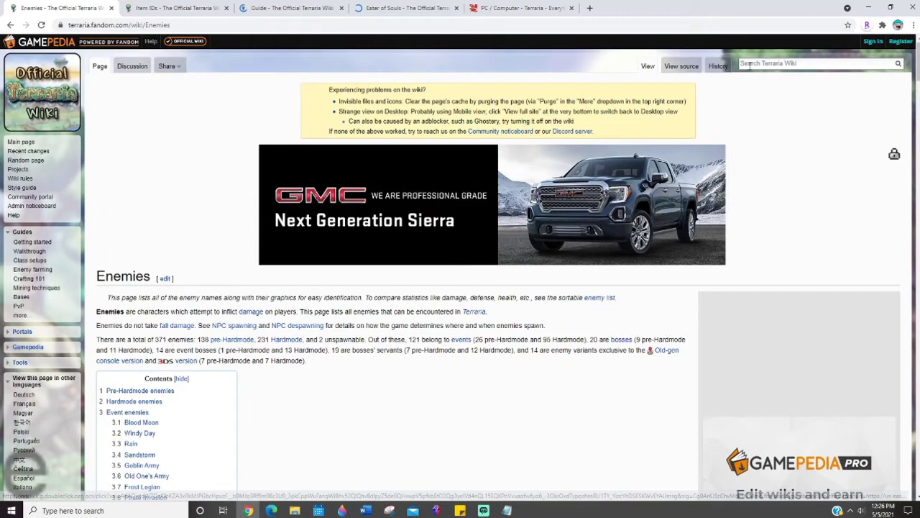
pyautogui.click(749, 63)
pyautogui.write('Friendl')
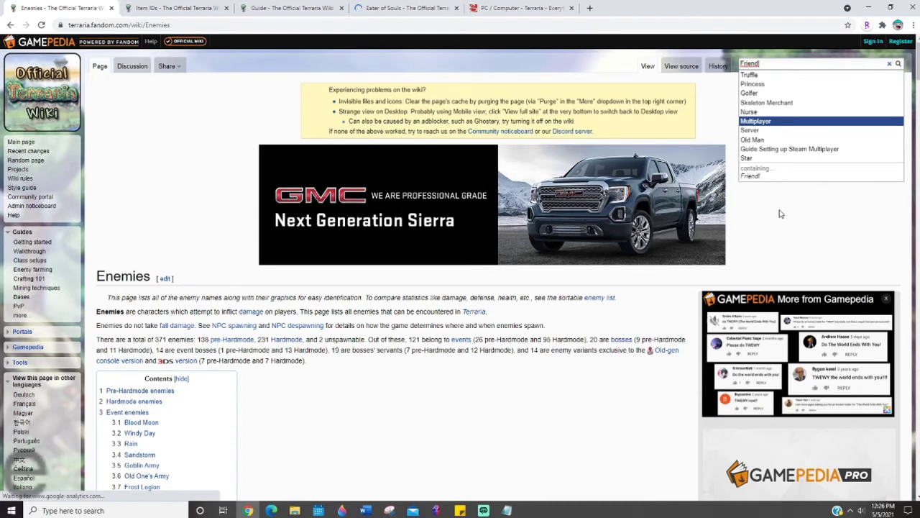
# Switch to the Eater of Souls page, close the Enemies tab and examine the infobox for an NPC ID.
pyautogui.click(394, 8)
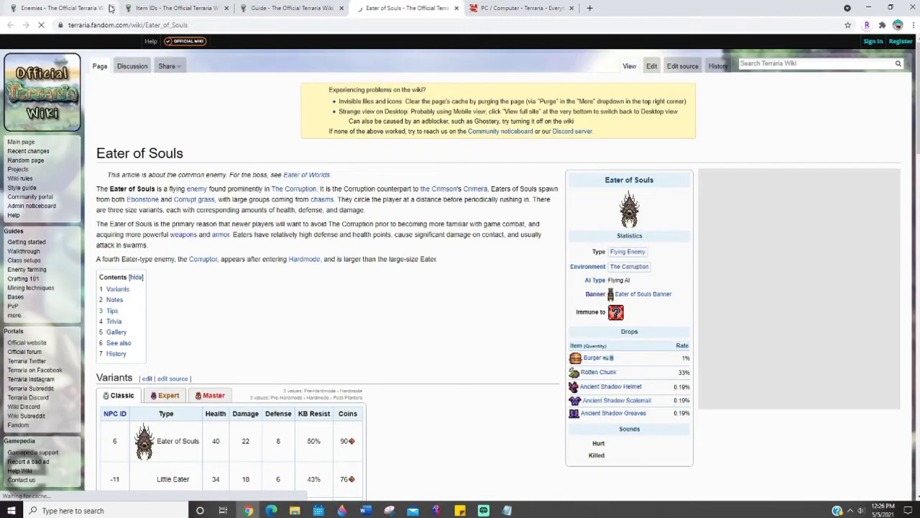
pyautogui.click(109, 8)
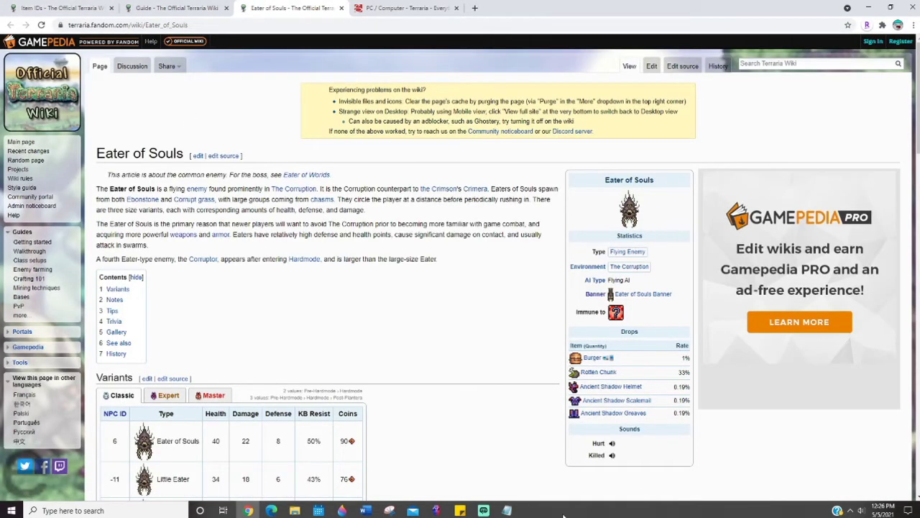
pyautogui.scroll(-2, 581, 284)
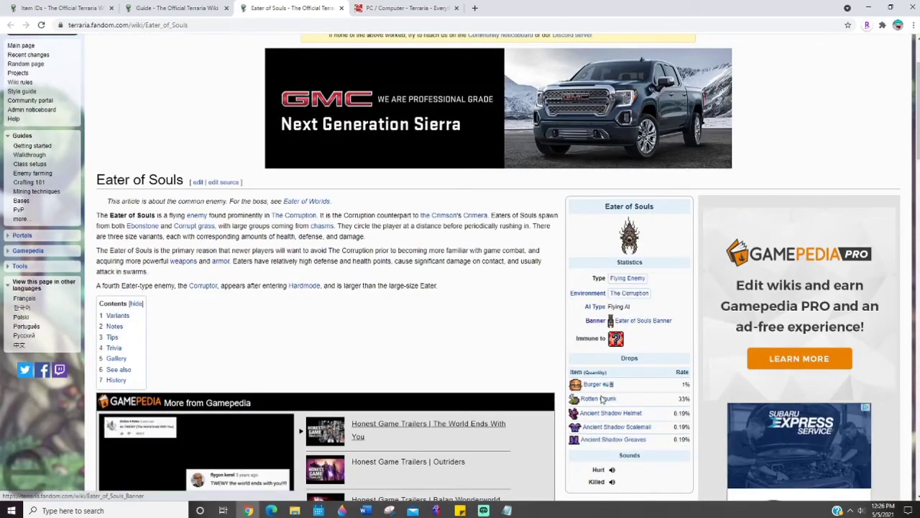
pyautogui.scroll(-3, 597, 308)
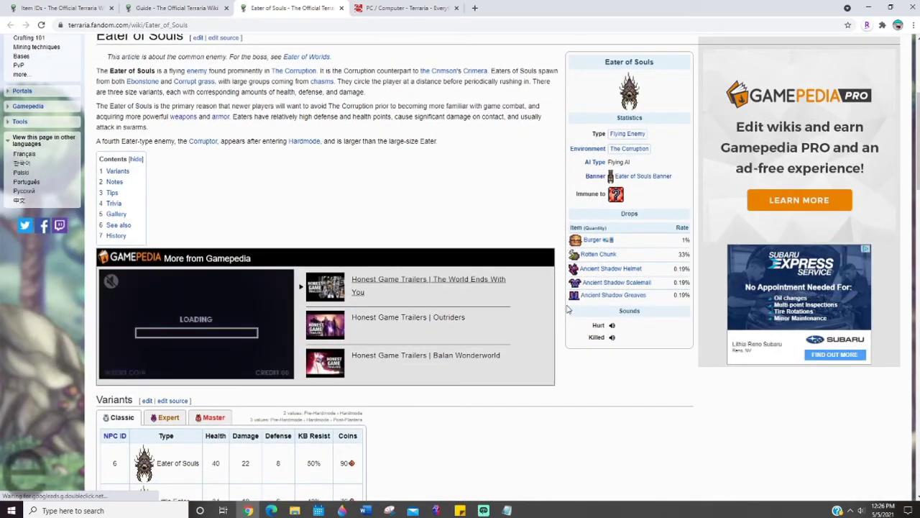
pyautogui.scroll(-1, 565, 309)
pyautogui.scroll(2, 232, 201)
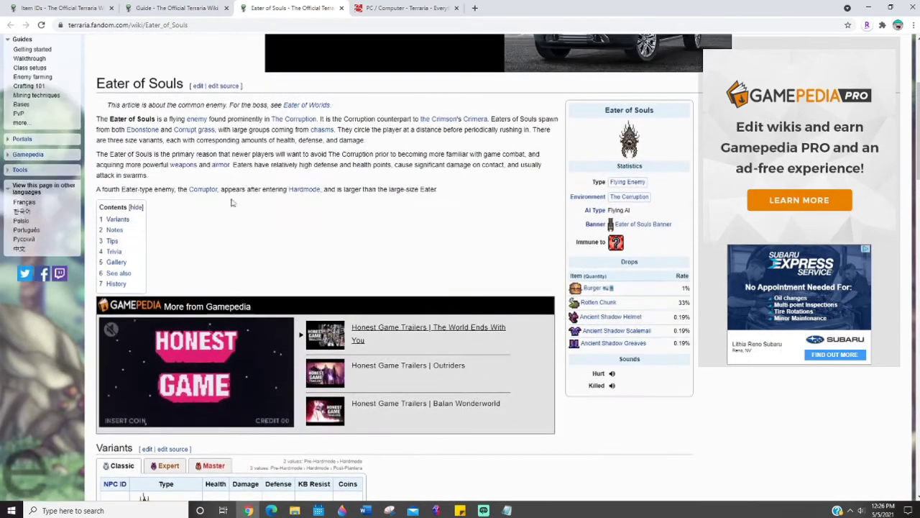
pyautogui.scroll(3, 846, 139)
pyautogui.scroll(1, 802, 83)
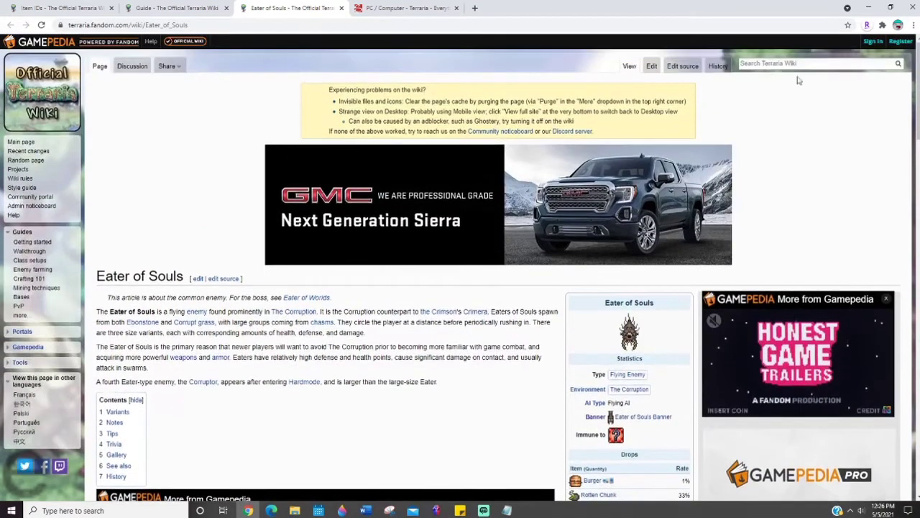
# Search the wiki for Dark Caster and locate the internal NPC ID in its infobox.
pyautogui.write('ark Caster')
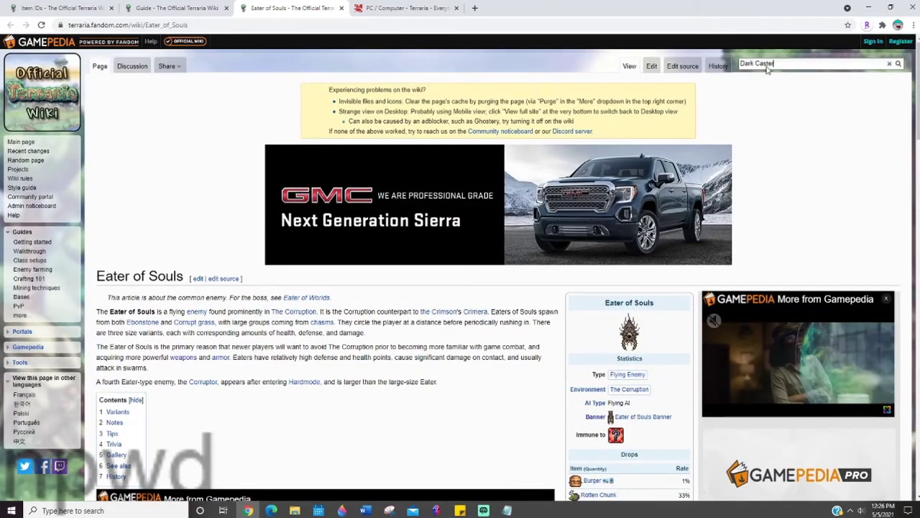
pyautogui.press('Return')
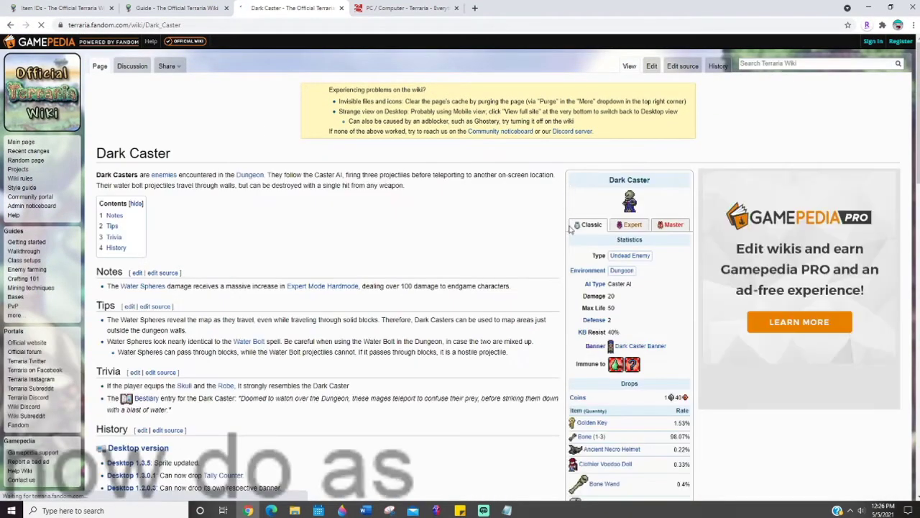
pyautogui.scroll(-2, 667, 310)
pyautogui.scroll(1, 667, 311)
pyautogui.scroll(-2, 647, 359)
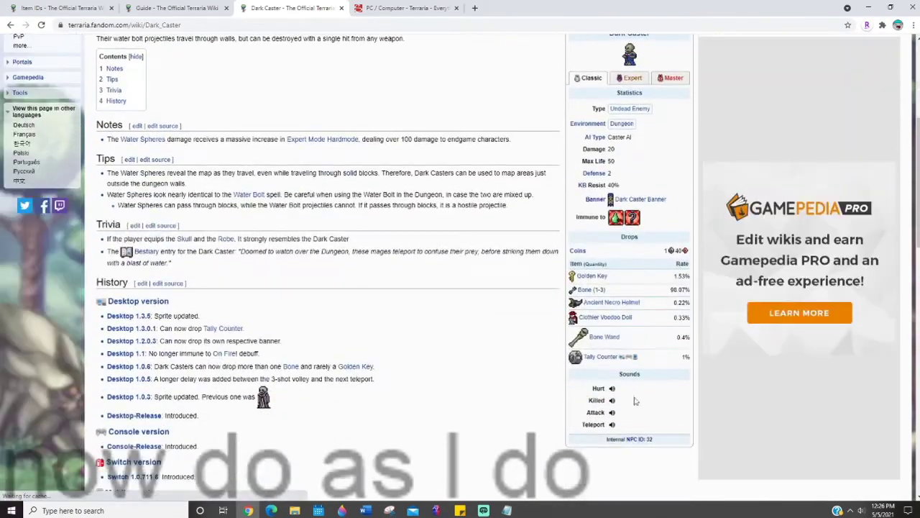
pyautogui.scroll(-1, 626, 468)
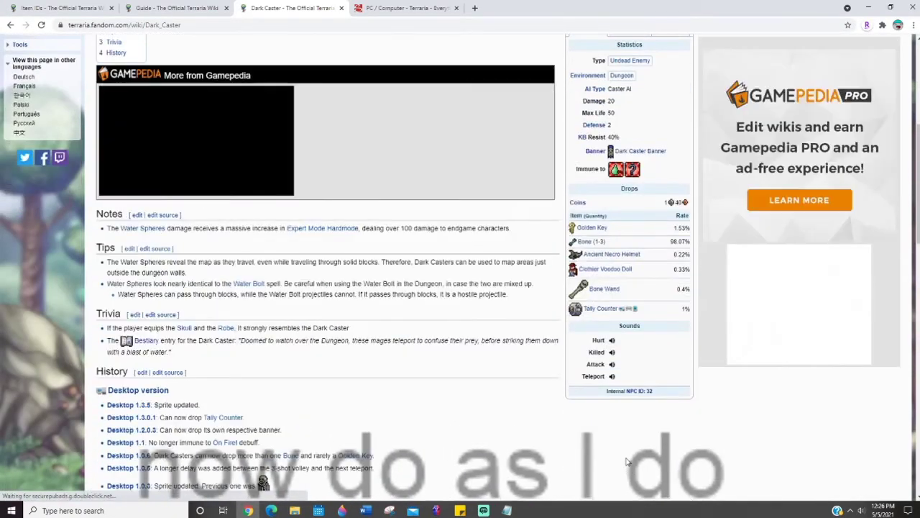
pyautogui.scroll(-1, 604, 443)
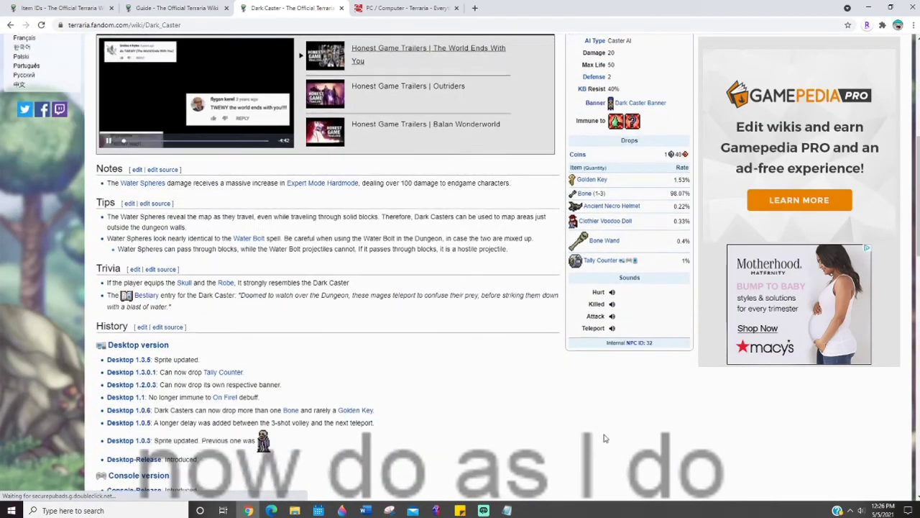
# Select the Dark Caster's internal NPC ID 32 and open the linked NPC IDs page in a new tab.
pyautogui.moveTo(667, 343); pyautogui.dragTo(606, 344)
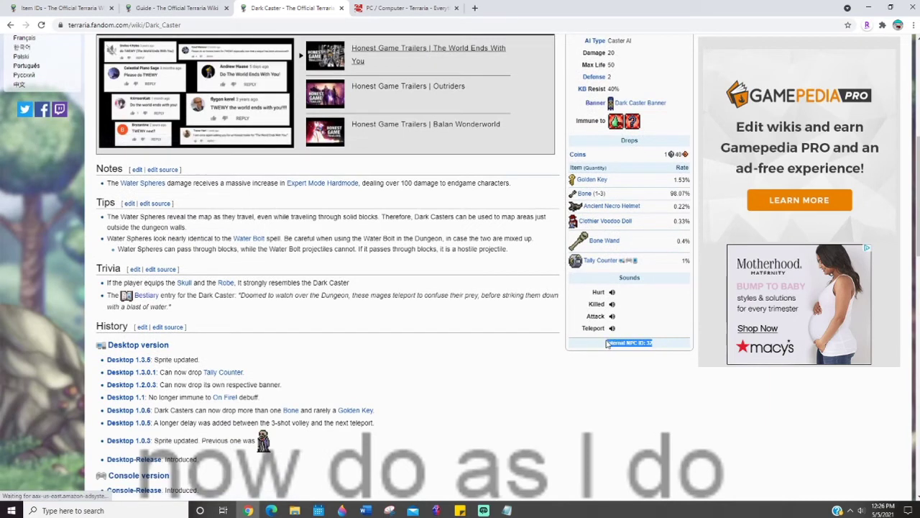
pyautogui.rightClick(650, 342)
pyautogui.click(646, 343)
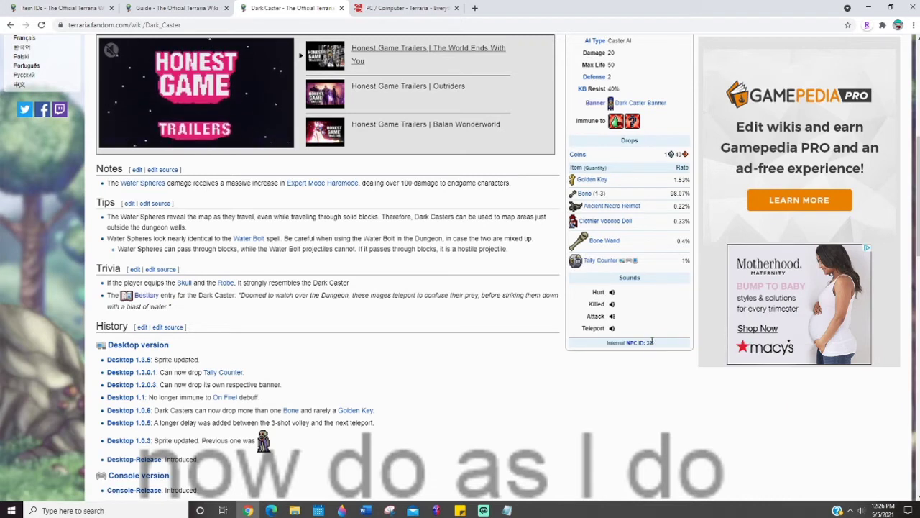
pyautogui.rightClick(648, 342)
pyautogui.click(646, 342)
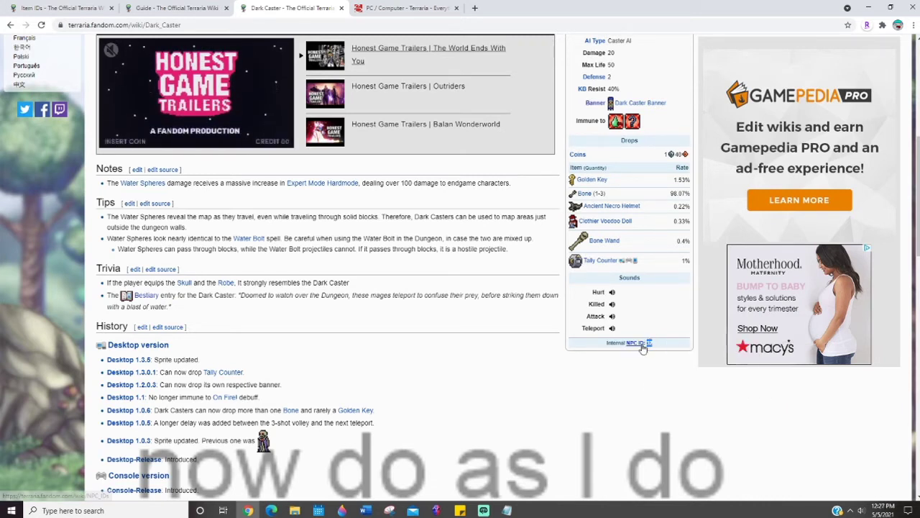
pyautogui.rightClick(644, 344)
pyautogui.click(679, 351)
pyautogui.click(372, 6)
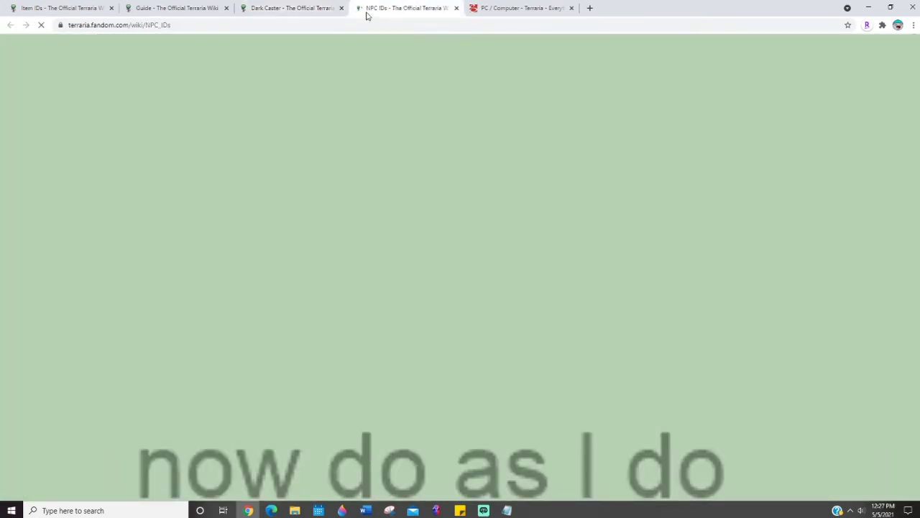
# Find 32 on the NPC IDs page and go to the Dark Caster's row.
pyautogui.hotkey('ctrl', 'f')
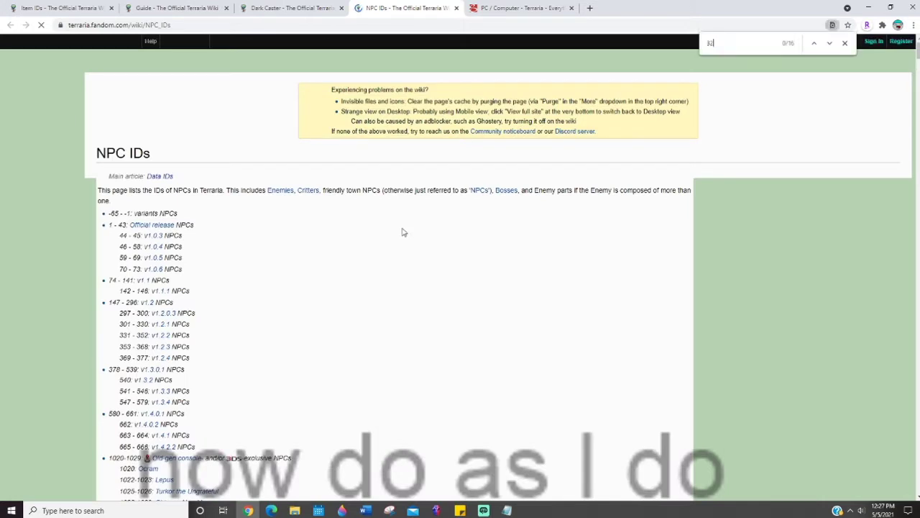
pyautogui.press('Return')
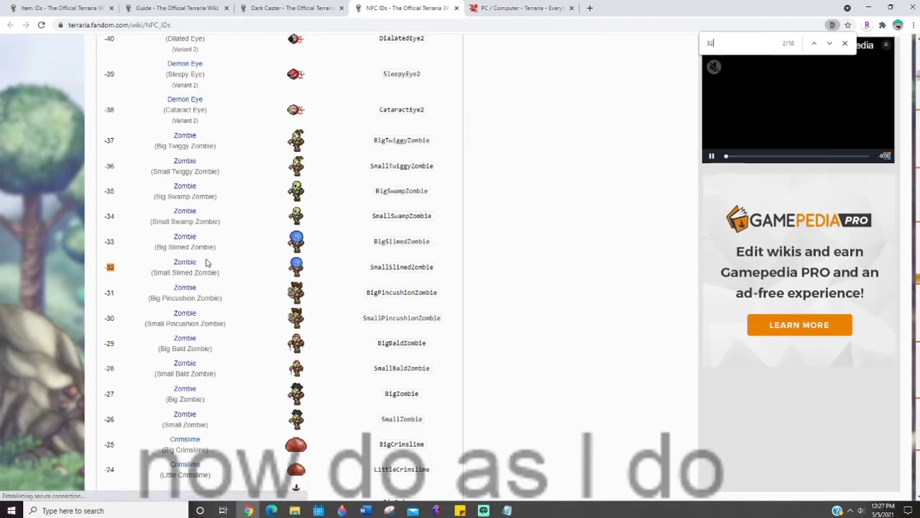
pyautogui.scroll(-2, 206, 263)
pyautogui.scroll(-20, 205, 263)
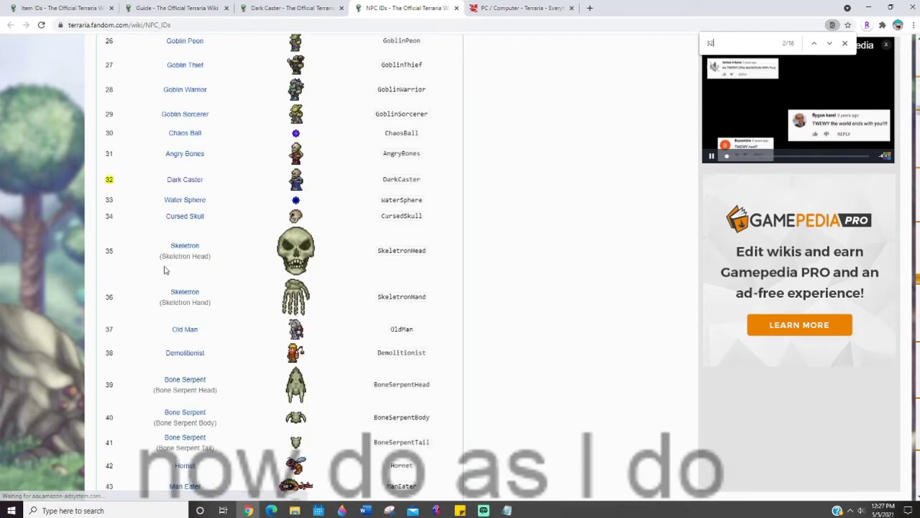
pyautogui.scroll(2, 147, 237)
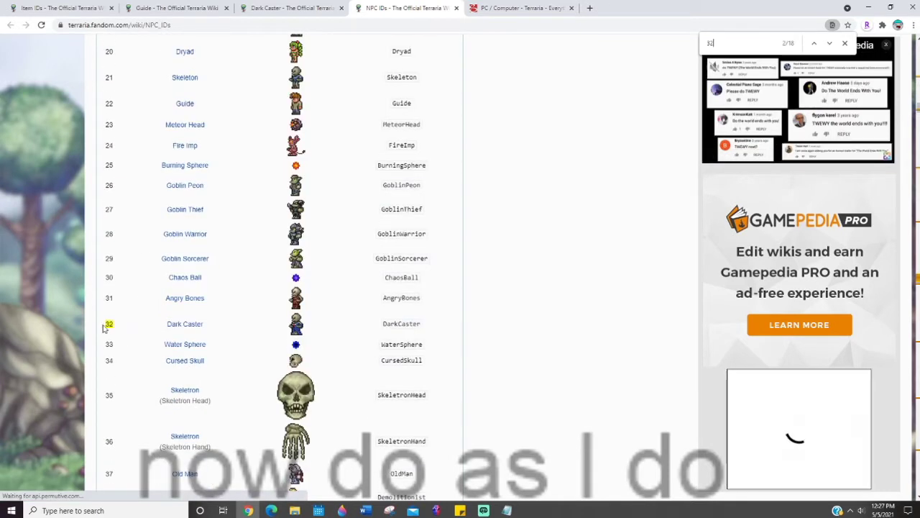
# Close the page search and copy the internal name DarkCaster from the row for ID 32.
pyautogui.moveTo(217, 328); pyautogui.dragTo(427, 323)
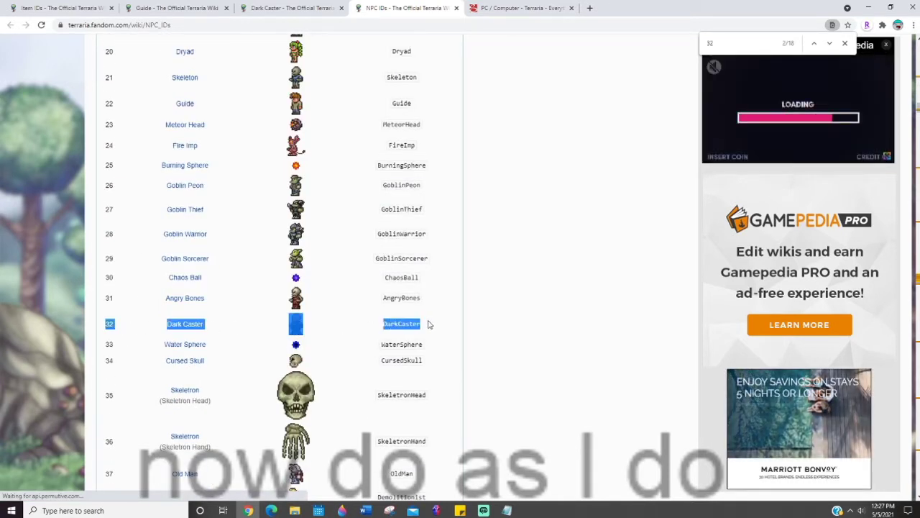
pyautogui.press('Escape')
pyautogui.click(403, 322)
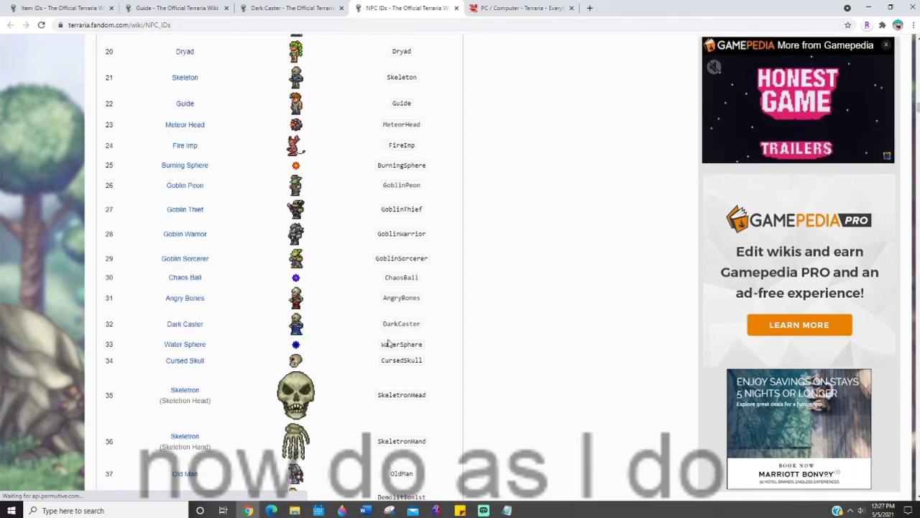
pyautogui.doubleClick(394, 322)
pyautogui.hotkey('ctrl', 'c')
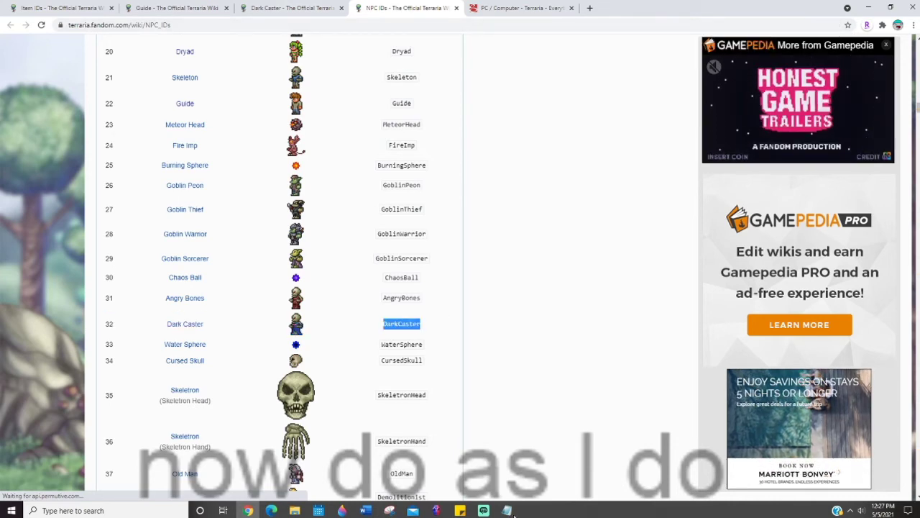
# Return to pack.json in Notepad and fill the NPCName entry with key DarkCaster and value "Scary Boi".
pyautogui.click(507, 509)
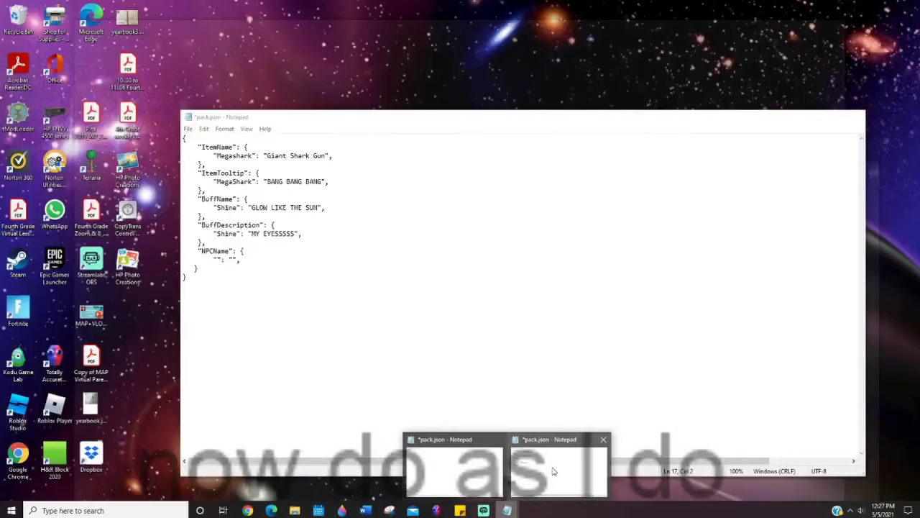
pyautogui.click(553, 470)
pyautogui.click(216, 260)
pyautogui.hotkey('ctrl', 'v')
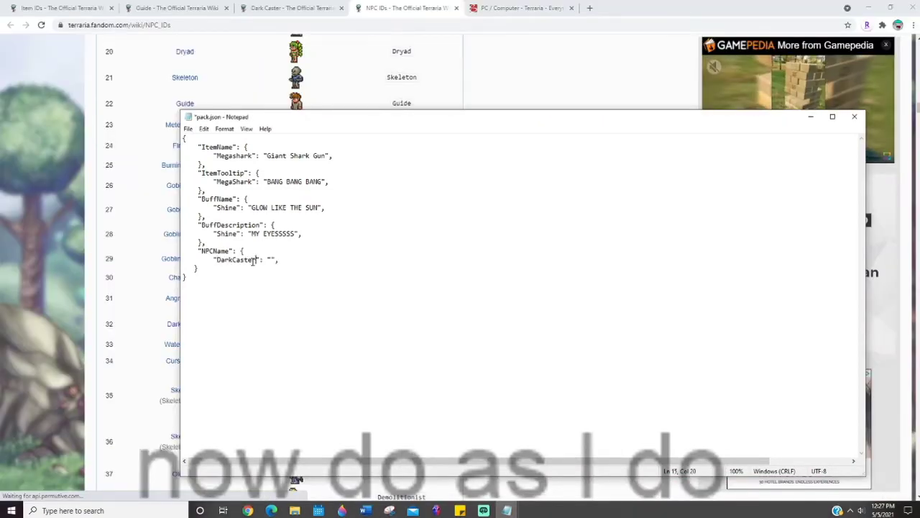
pyautogui.press('Right')
pyautogui.press('Right')
pyautogui.press('Right')
pyautogui.press('Right')
pyautogui.write('Scary Boi')
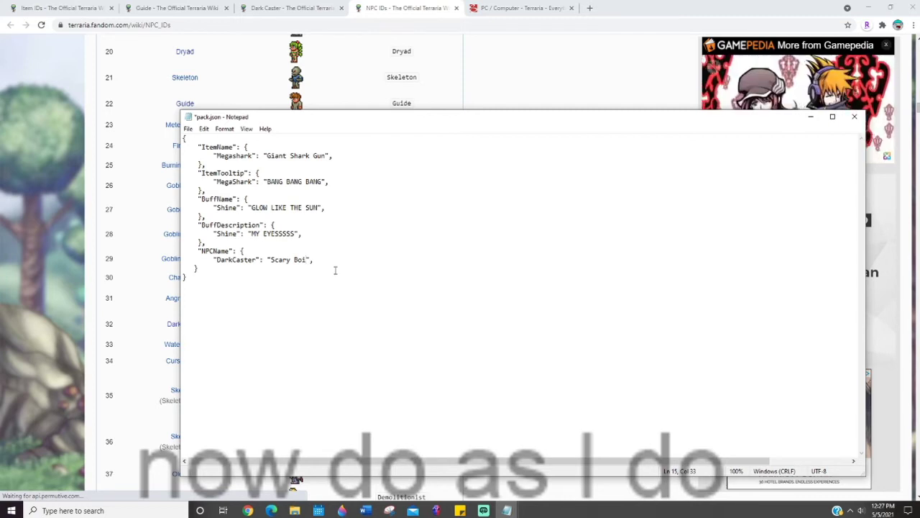
# Switch back to the browser, show the Guide wiki page and close the NPC IDs tab.
pyautogui.click(330, 319)
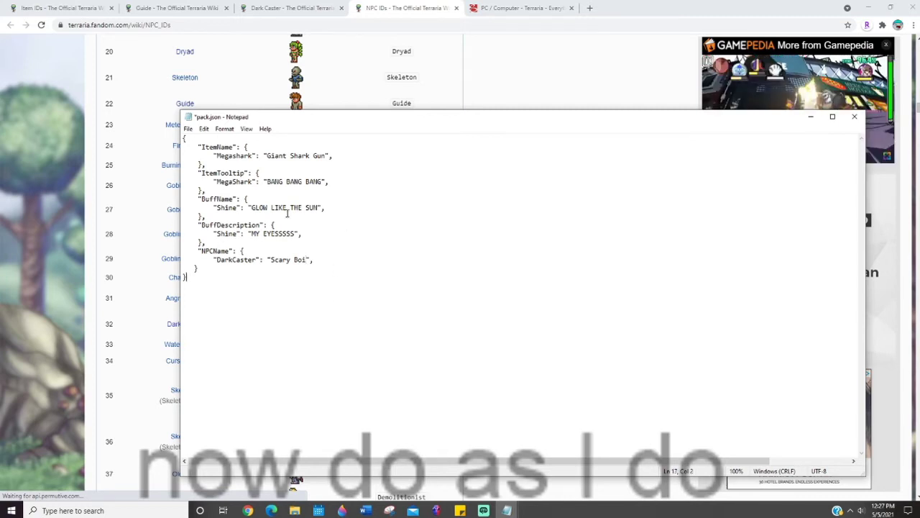
pyautogui.click(150, 261)
pyautogui.click(177, 8)
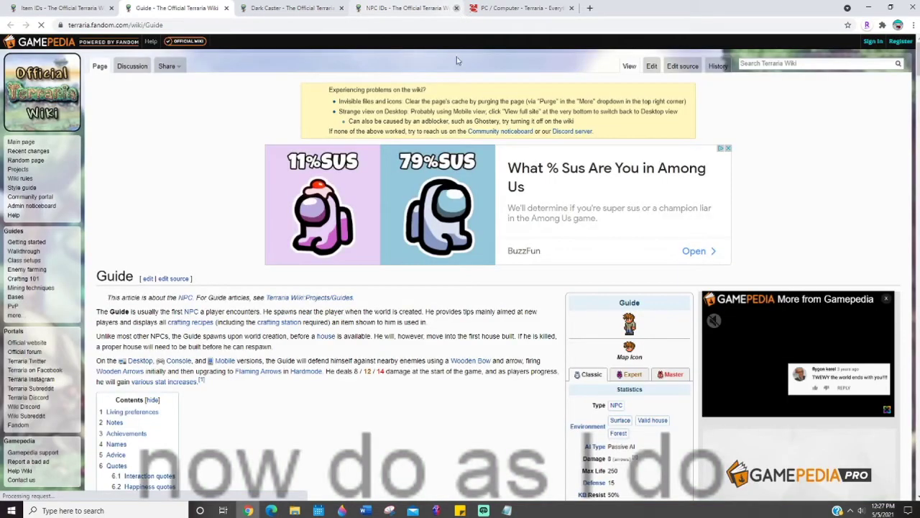
pyautogui.click(456, 8)
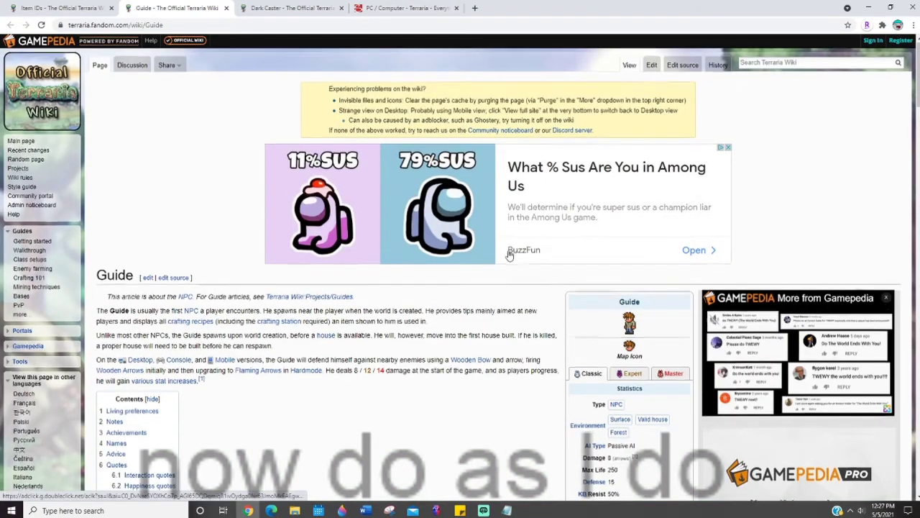
# Copy the Guide's internal NPC ID 22 from the infobox on its wiki page.
pyautogui.scroll(-2, 502, 251)
pyautogui.scroll(-2, 501, 251)
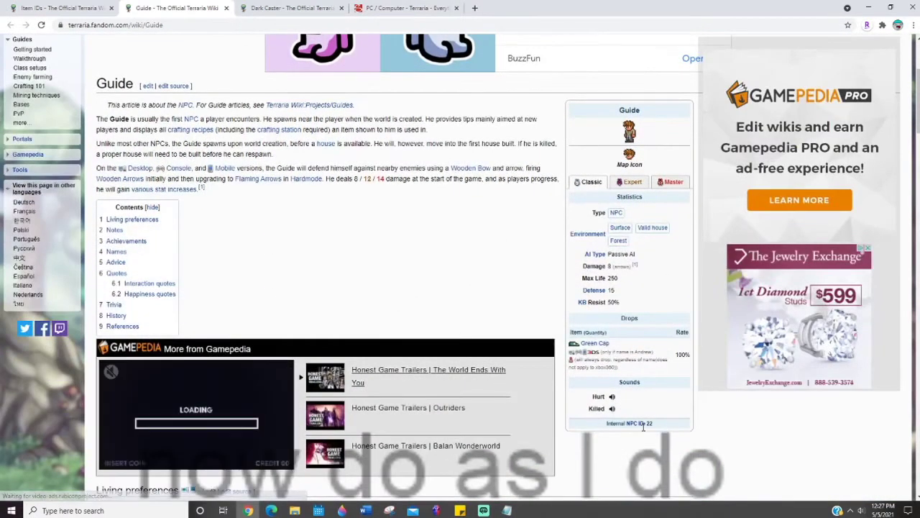
pyautogui.moveTo(107, 105); pyautogui.dragTo(595, 435)
pyautogui.click(595, 436)
pyautogui.scroll(-1, 647, 424)
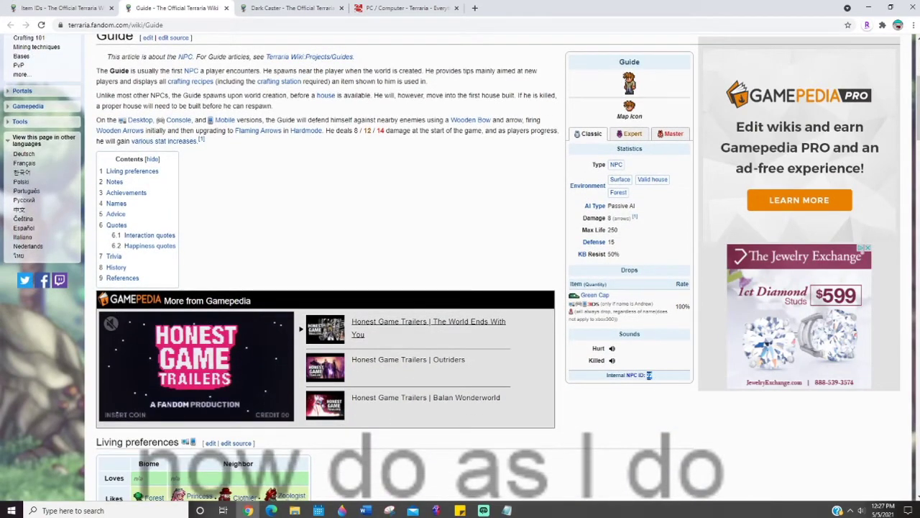
pyautogui.rightClick(649, 375)
pyautogui.click(659, 381)
# Open the NPC IDs page in a new tab from the Dark Caster page's NPC ID link and switch to it.
pyautogui.hotkey('ctrl', 'Tab')
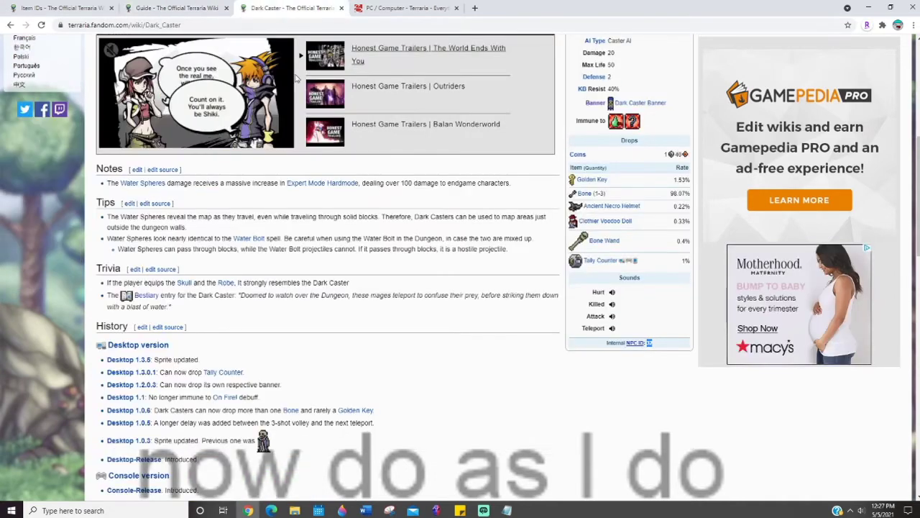
pyautogui.rightClick(638, 343)
pyautogui.click(676, 353)
pyautogui.click(379, 5)
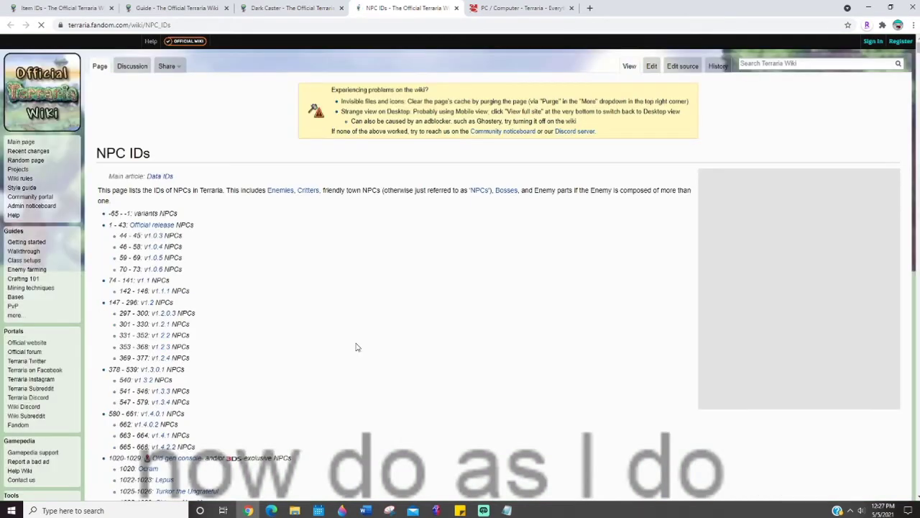
# Find 22 on the NPC IDs page and go to the Guide's row.
pyautogui.hotkey('ctrl', 'f')
pyautogui.write('22')
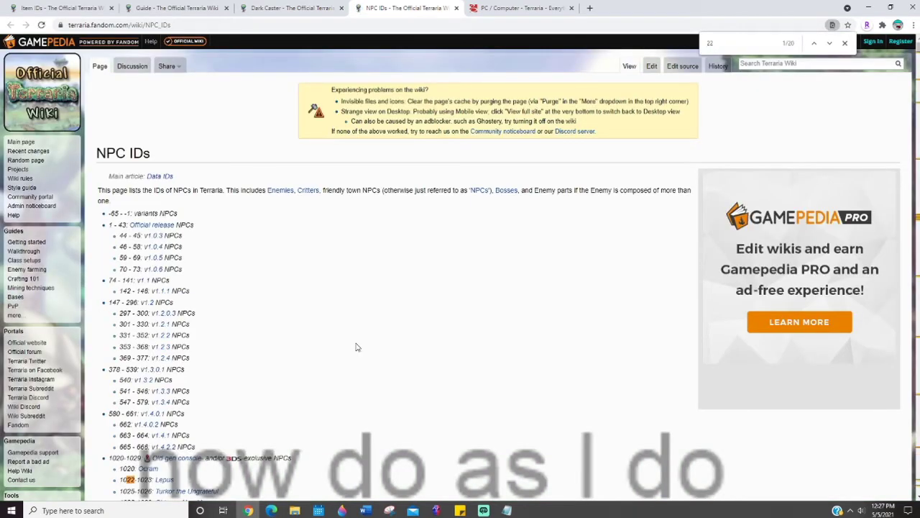
pyautogui.press('Return')
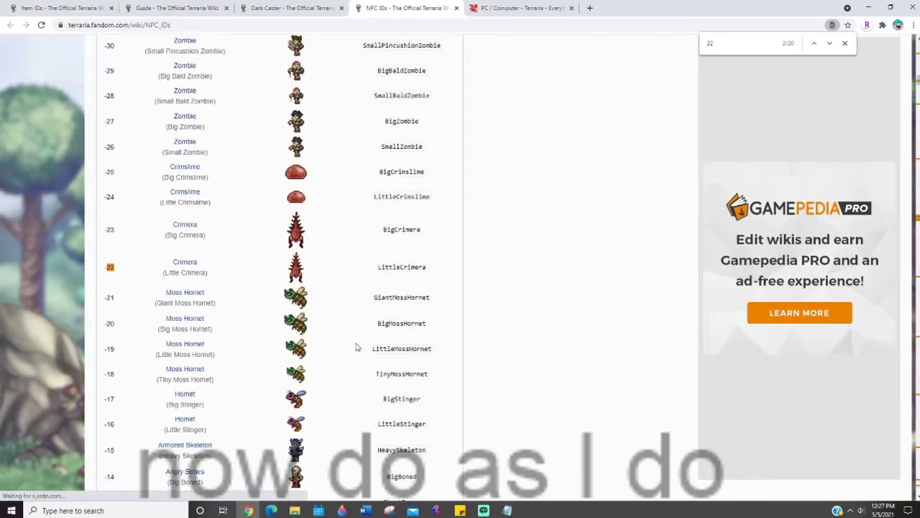
pyautogui.press('Return')
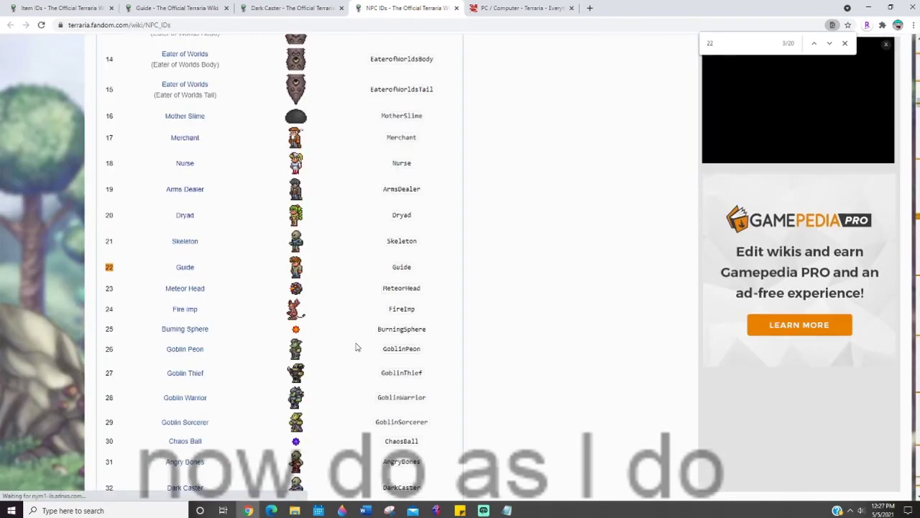
# Copy the internal name Guide from the row for ID 22 and close the page search.
pyautogui.doubleClick(409, 267)
pyautogui.rightClick(407, 268)
pyautogui.click(422, 274)
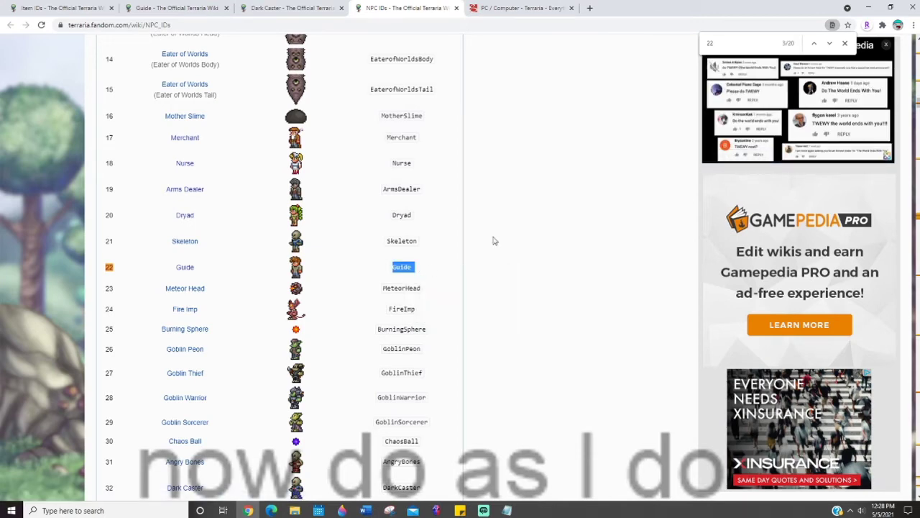
pyautogui.click(844, 44)
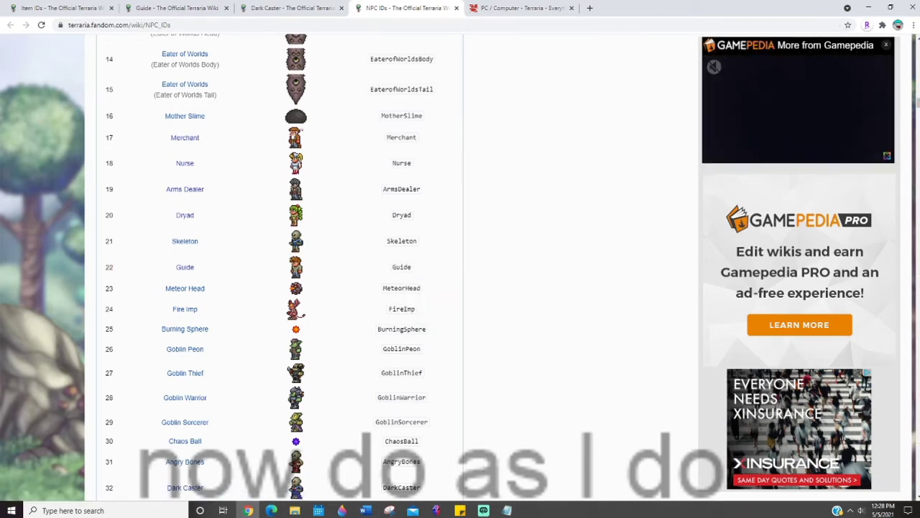
# In pack.json in Notepad, paste Guide below the DarkCaster entry and insert a copy of the DarkCaster line above it.
pyautogui.moveTo(507, 509)
pyautogui.click(551, 456)
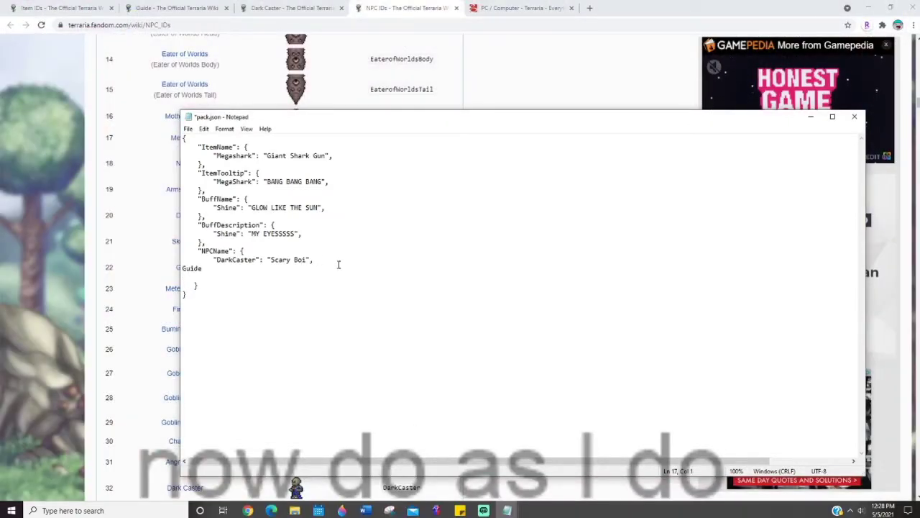
pyautogui.moveTo(323, 260); pyautogui.dragTo(191, 261)
pyautogui.rightClick(191, 260)
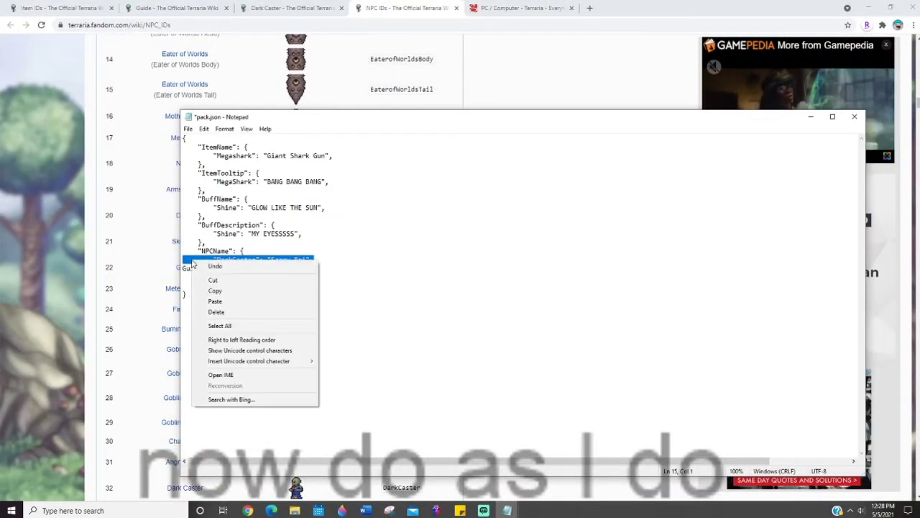
pyautogui.click(223, 290)
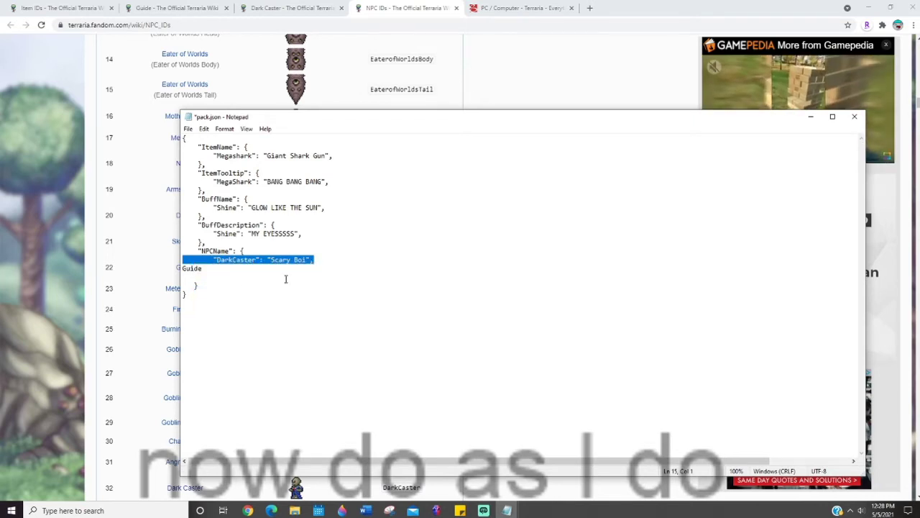
pyautogui.click(321, 262)
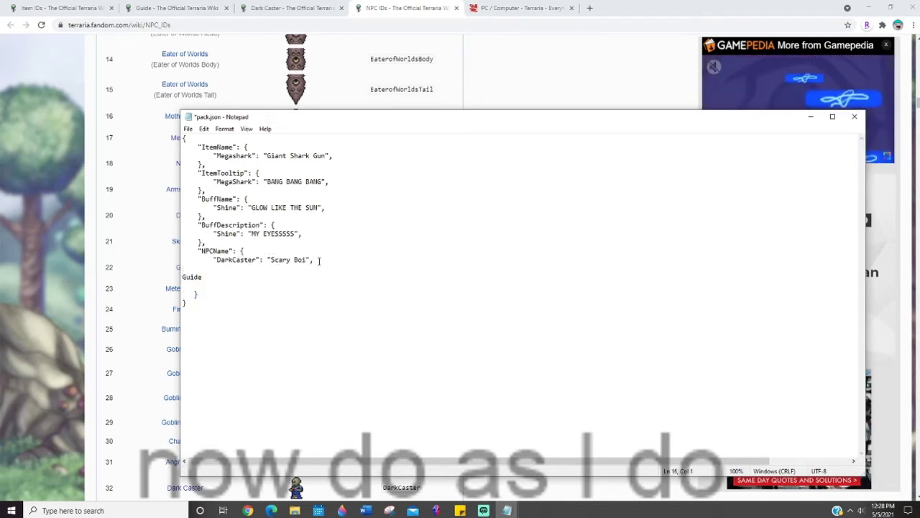
pyautogui.rightClick(300, 270)
pyautogui.click(332, 313)
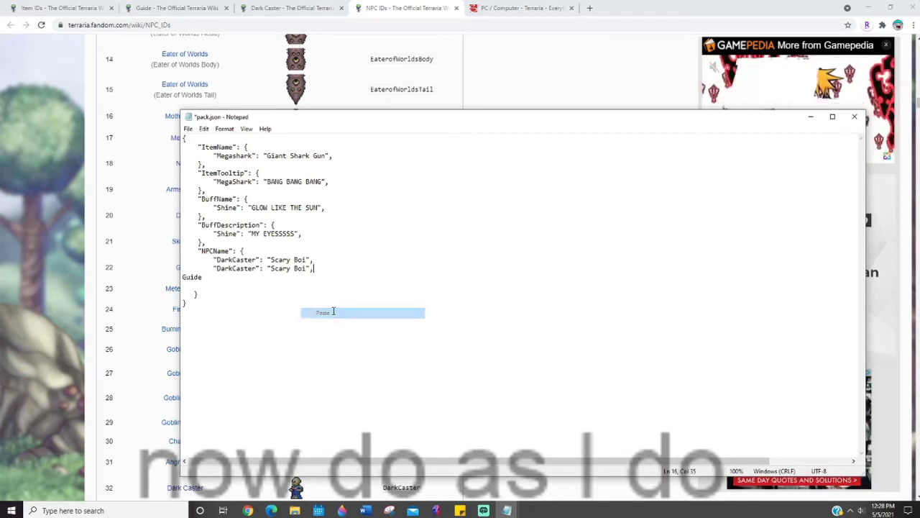
# Cut the loose Guide text and use it as the key of the duplicated NPCName line in place of DarkCaster.
pyautogui.rightClick(184, 274)
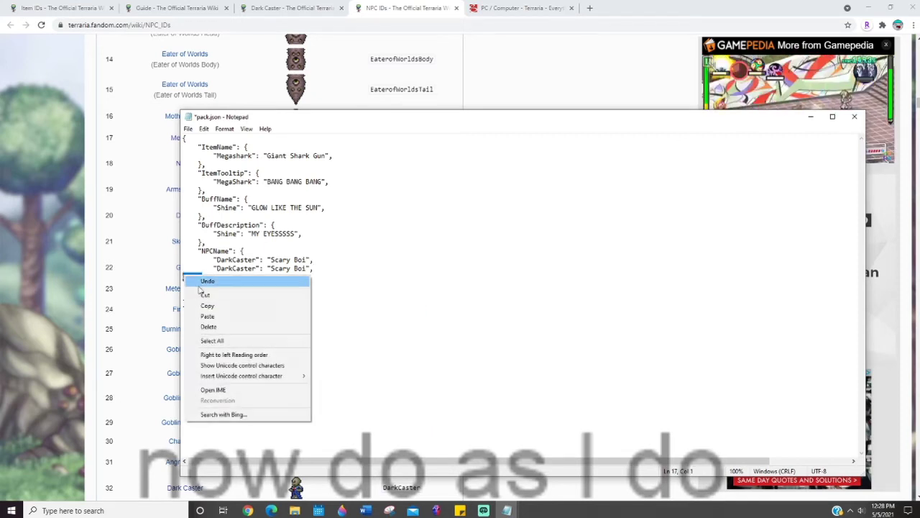
pyautogui.click(206, 295)
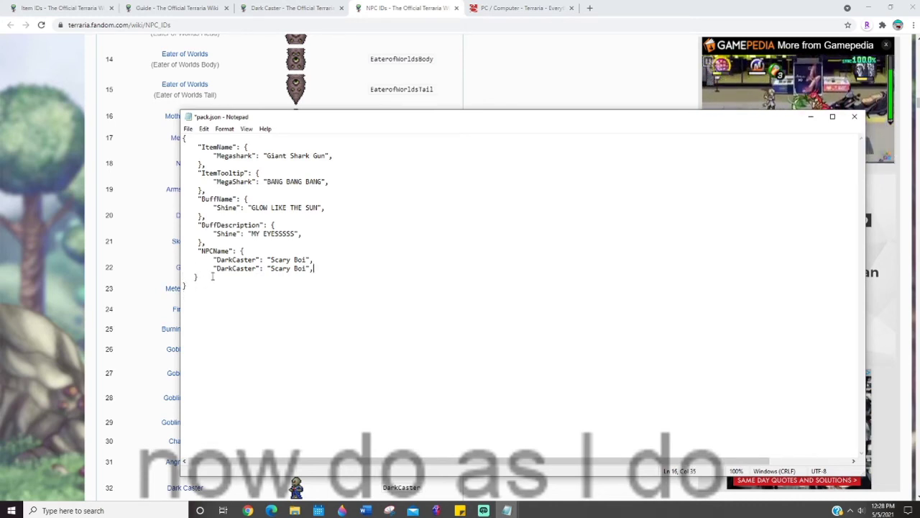
pyautogui.moveTo(252, 268); pyautogui.dragTo(274, 269)
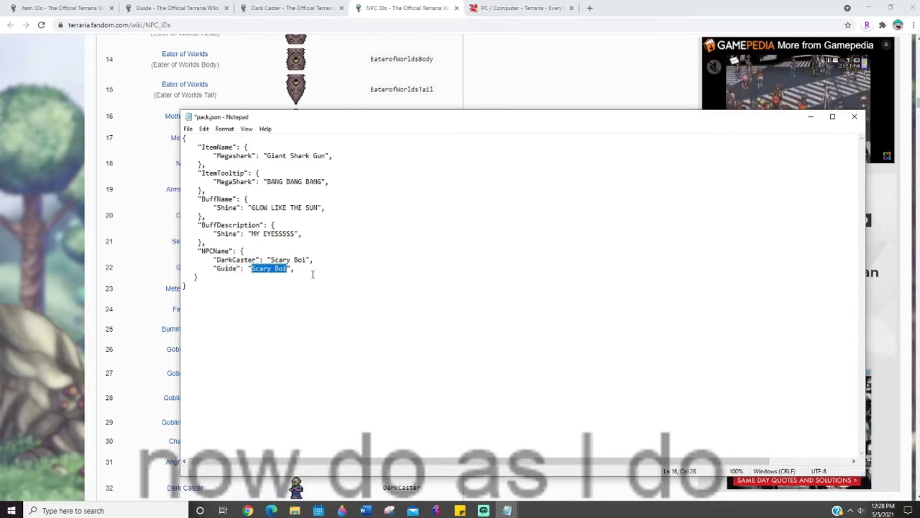
# Set the Guide entry's value to "I wish this npc was dead".
pyautogui.press('super+v')
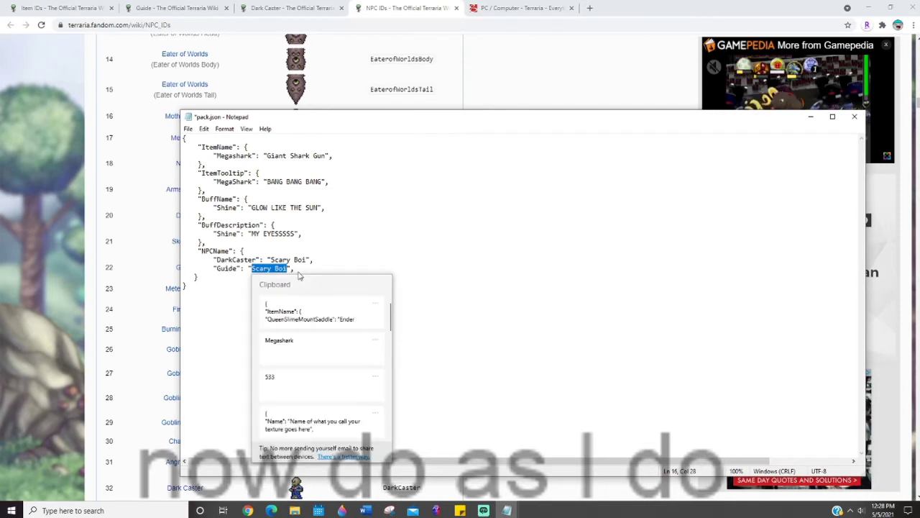
pyautogui.press('Escape')
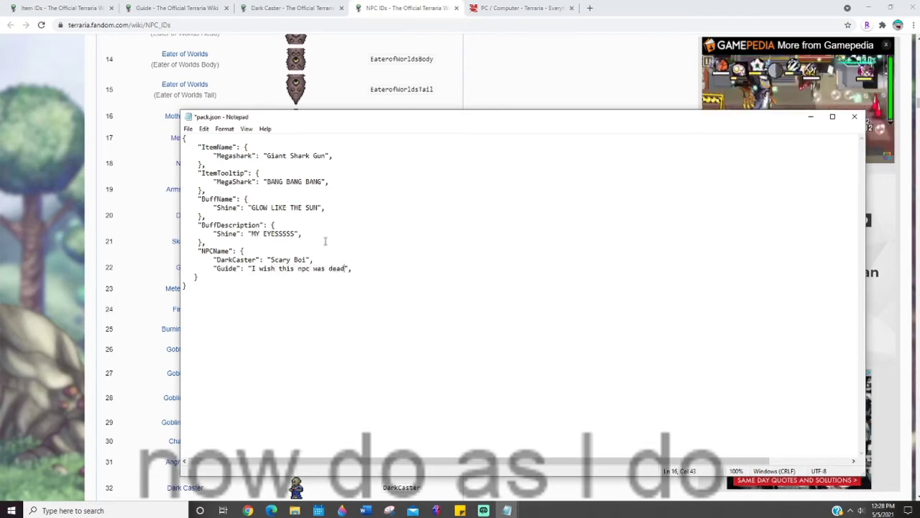
pyautogui.press('super')
pyautogui.click(494, 306)
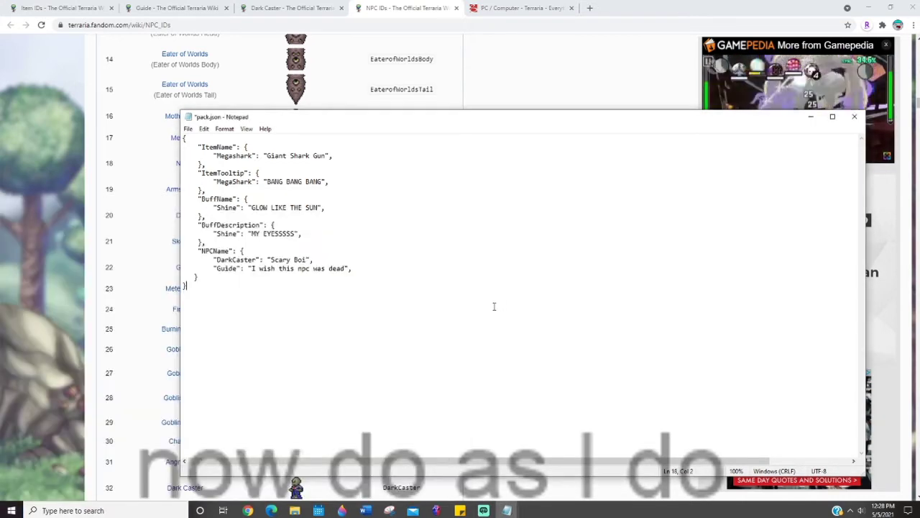
pyautogui.press('super+v')
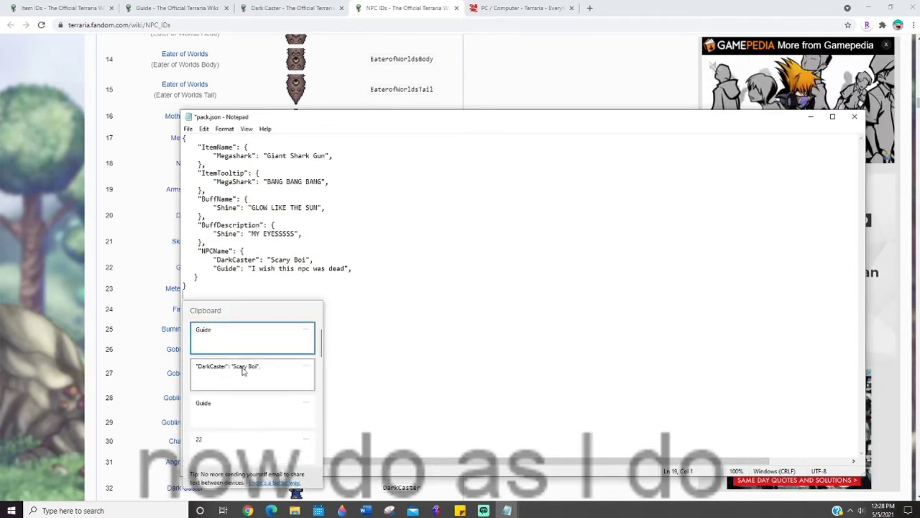
pyautogui.click(247, 373)
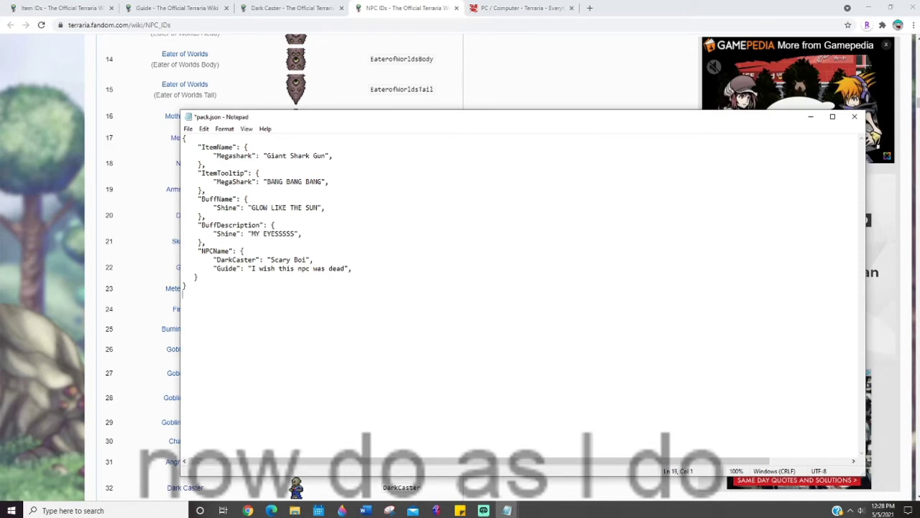
pyautogui.press('super+v')
pyautogui.scroll(-8, 248, 431)
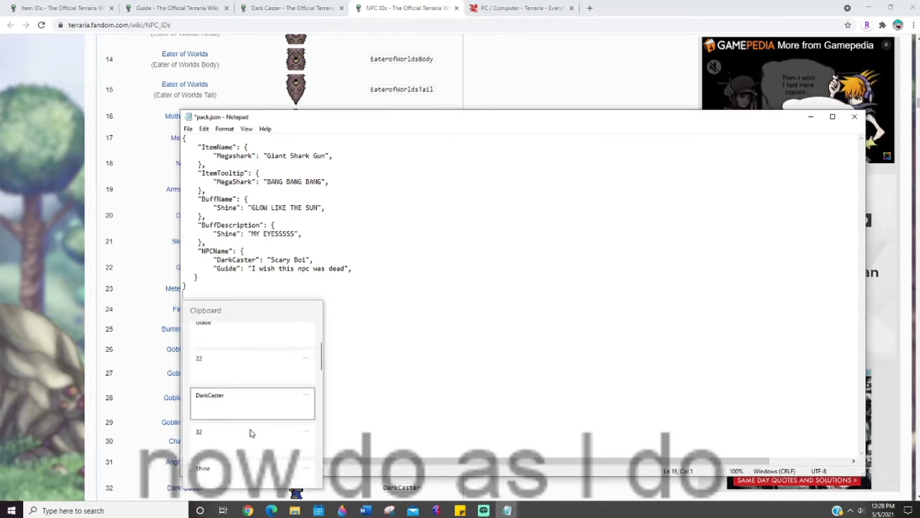
pyautogui.click(238, 463)
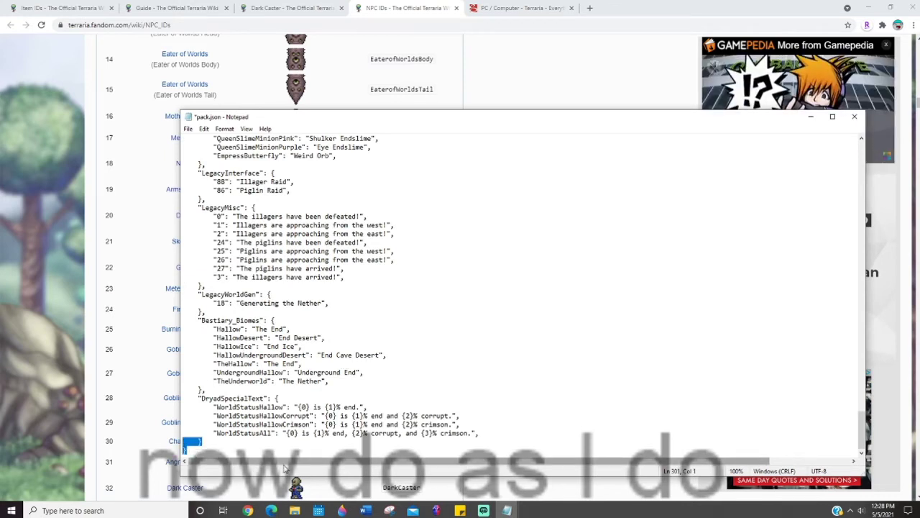
pyautogui.hotkey('ctrl', 'z')
pyautogui.click(273, 294)
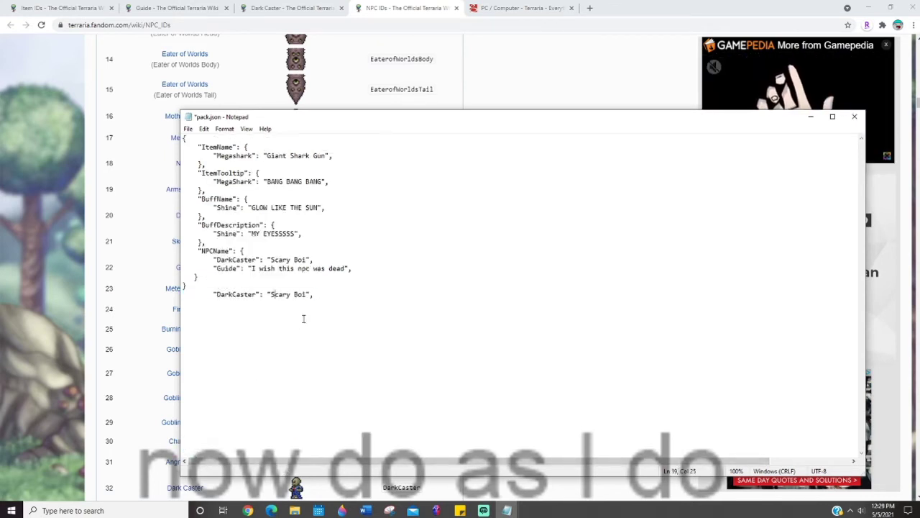
pyautogui.moveTo(323, 294); pyautogui.dragTo(183, 295)
pyautogui.press('BackSpace')
pyautogui.press('BackSpace')
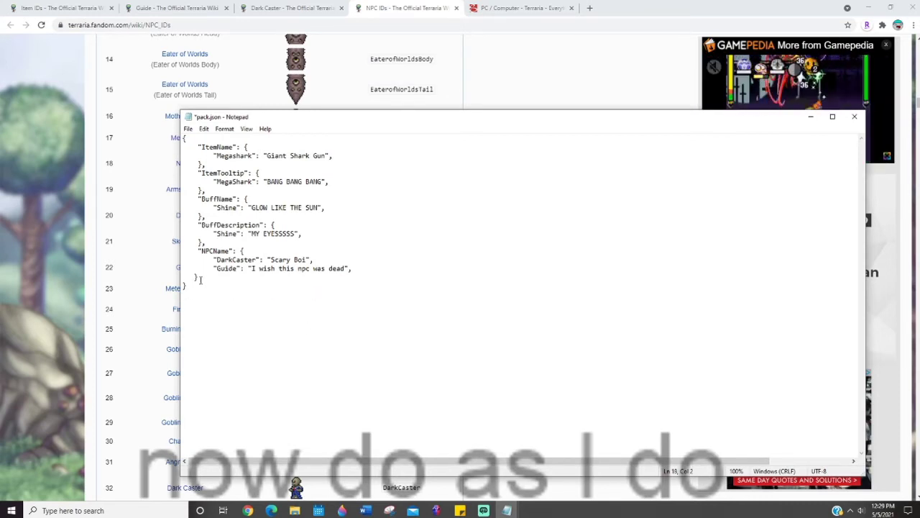
# Indent the closing brace of the NPCName block to line up with the other blocks and shift the Notepad window slightly.
pyautogui.moveTo(185, 284); pyautogui.dragTo(184, 284)
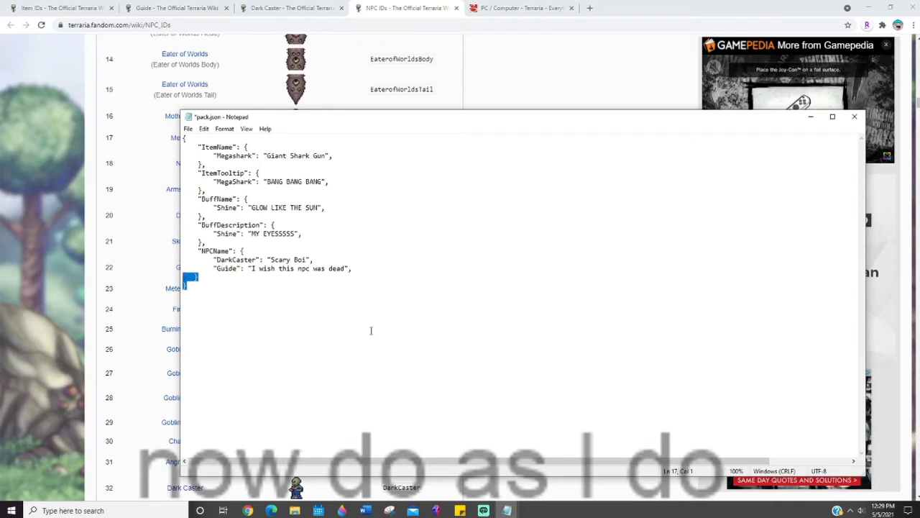
pyautogui.click(288, 259)
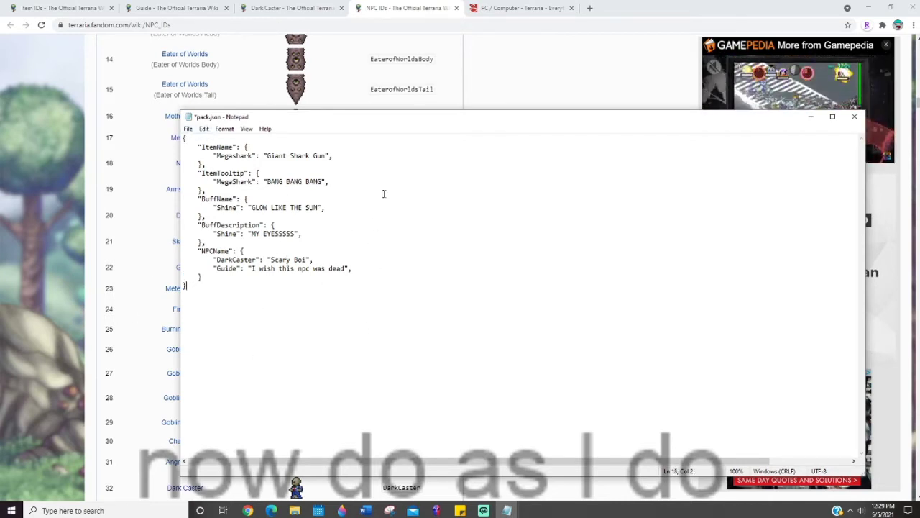
pyautogui.moveTo(329, 122); pyautogui.dragTo(333, 132)
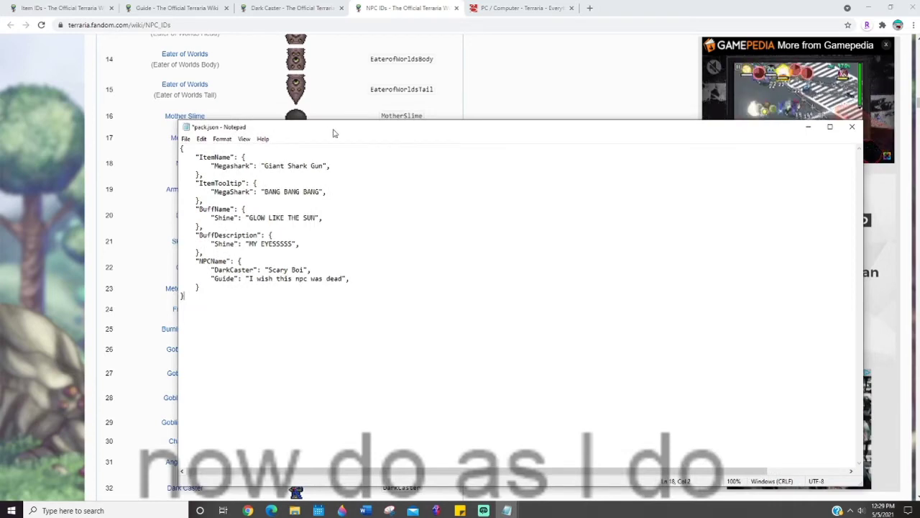
# Switch to the browser's Item IDs page, close the NPC IDs tab and return to the top of the page.
pyautogui.click(493, 117)
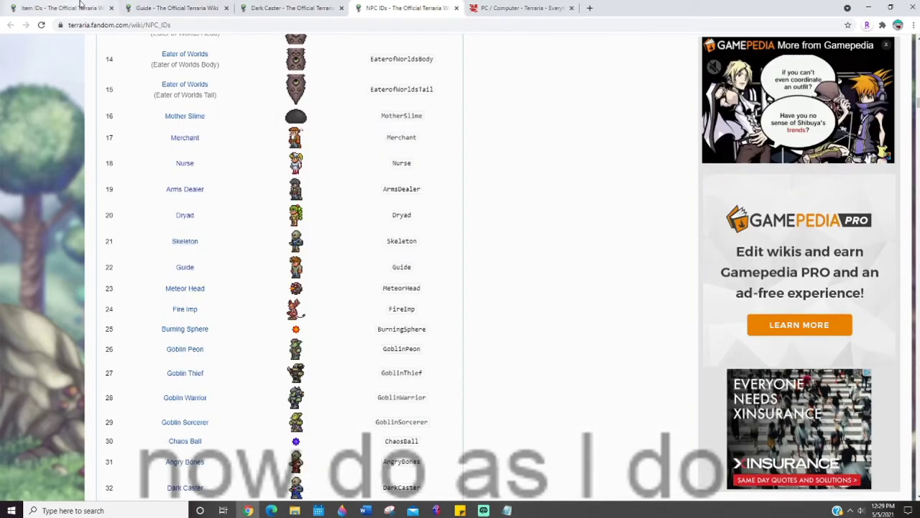
pyautogui.click(10, 4)
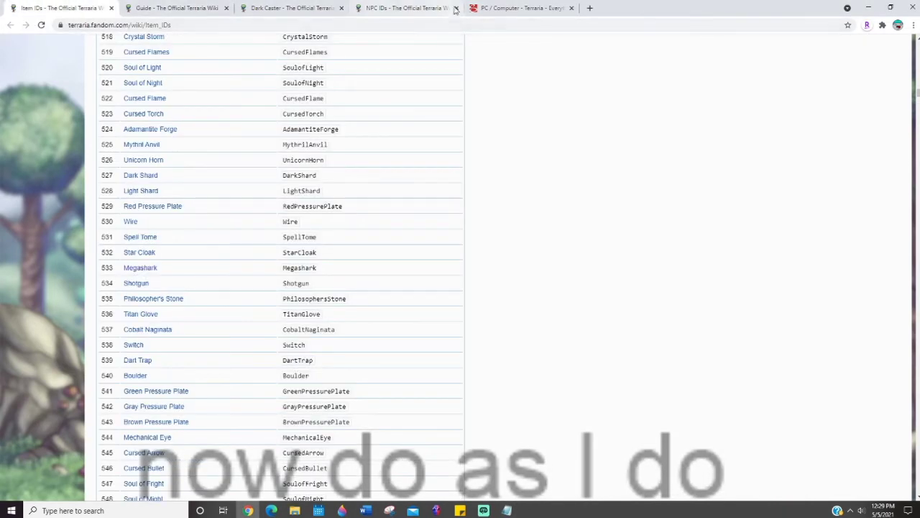
pyautogui.scroll(20, 489, 216)
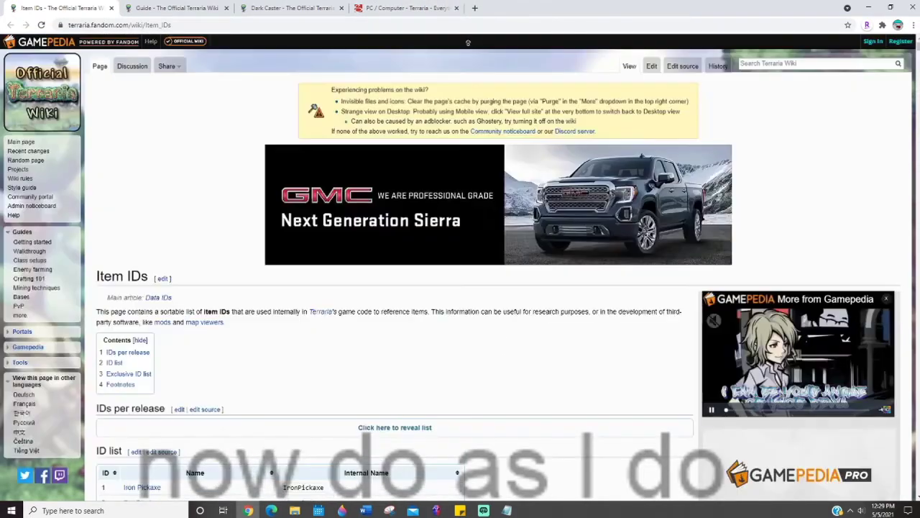
# Close the browser's Item IDs tab, switch to Notepad with the Localization pack.json, and close the file, saving its changes.
pyautogui.click(172, 8)
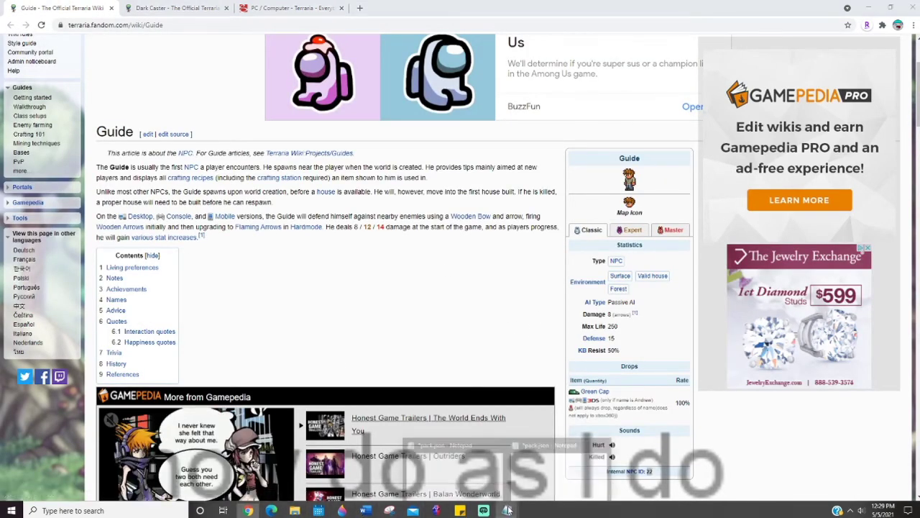
pyautogui.moveTo(507, 510)
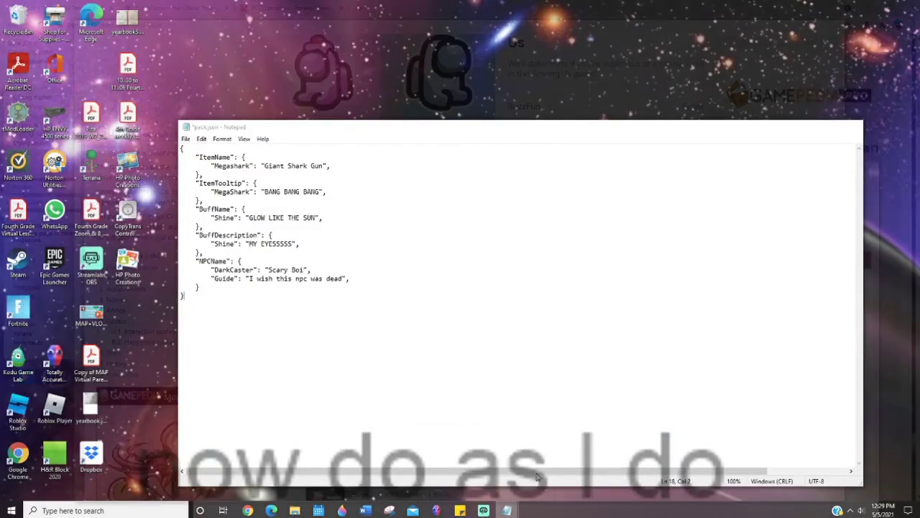
pyautogui.click(535, 477)
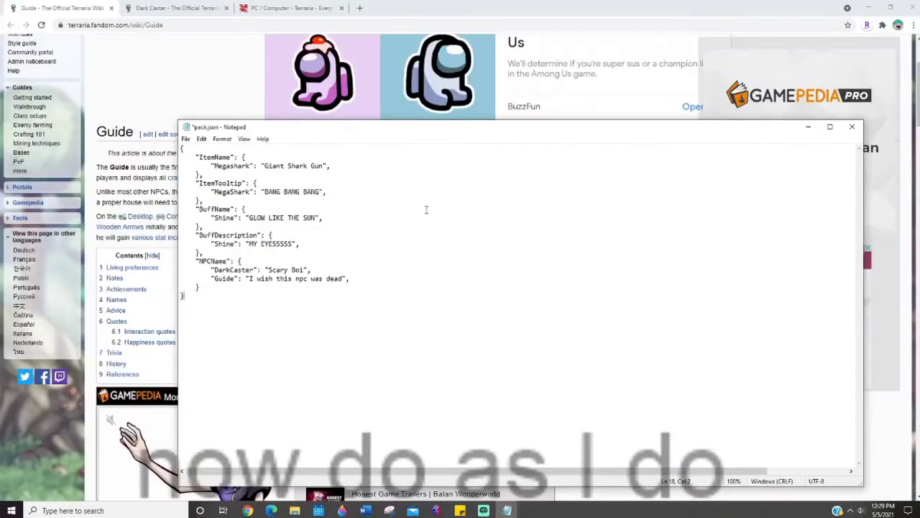
pyautogui.click(852, 127)
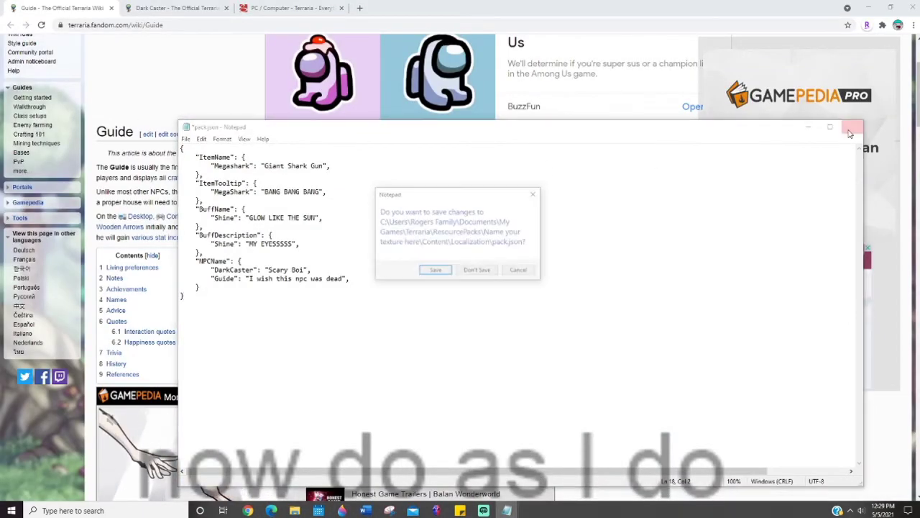
pyautogui.click(436, 271)
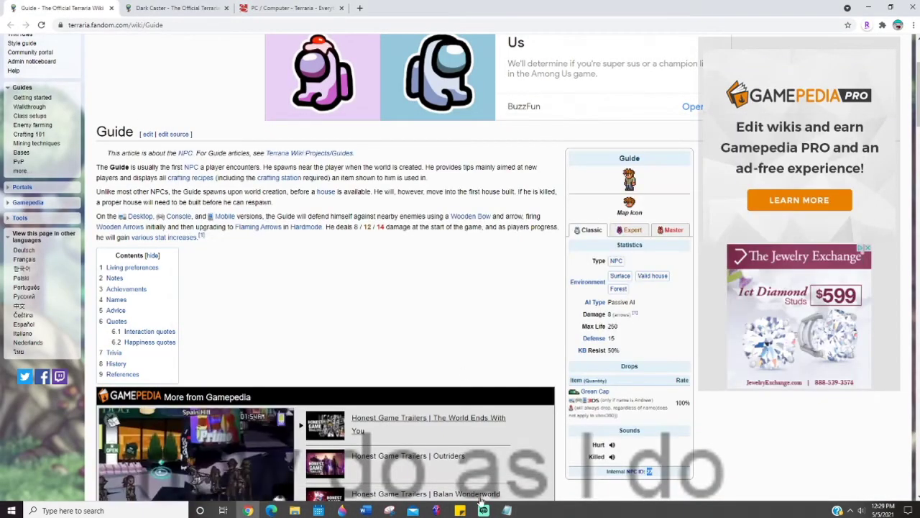
# Close the other Notepad window, which holds only the loose Megashark text, without saving it.
pyautogui.click(506, 510)
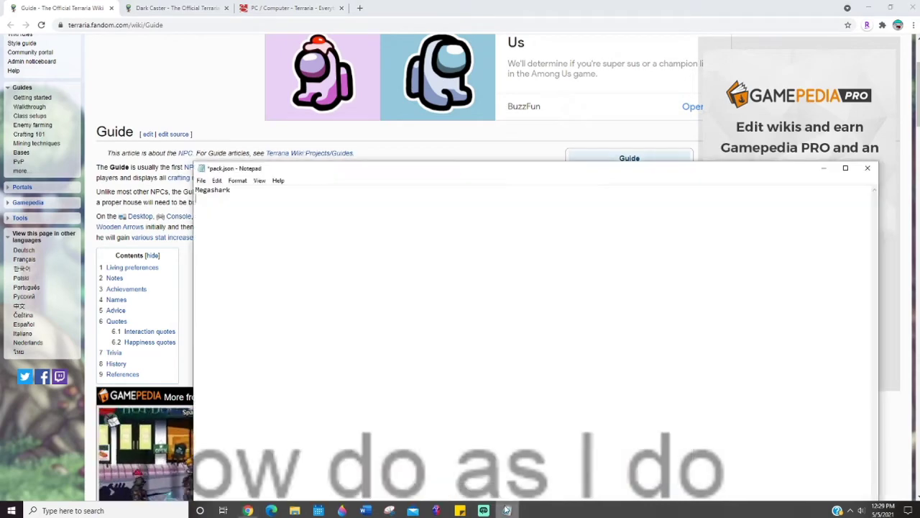
pyautogui.click(867, 168)
pyautogui.click(476, 270)
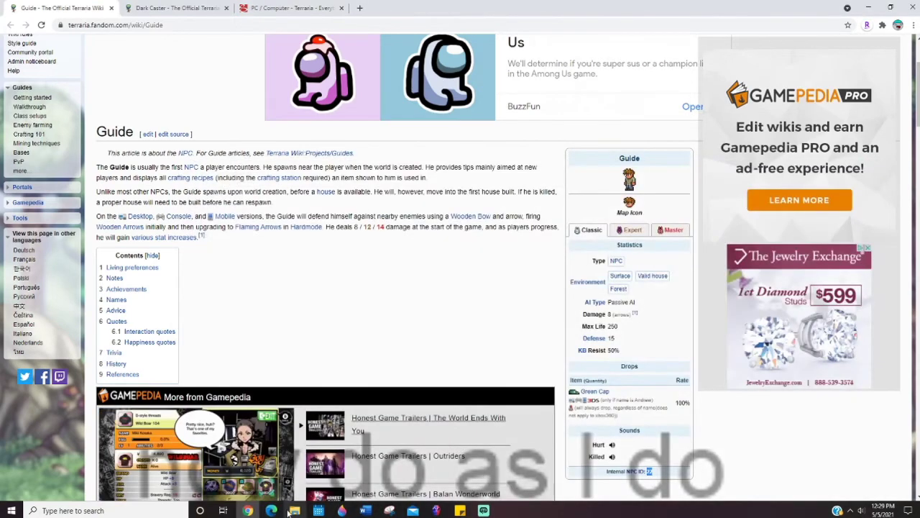
# Switch to File Explorer, go up to the "Name your texture here" folder and select the Images folder inside Content.
pyautogui.click(295, 509)
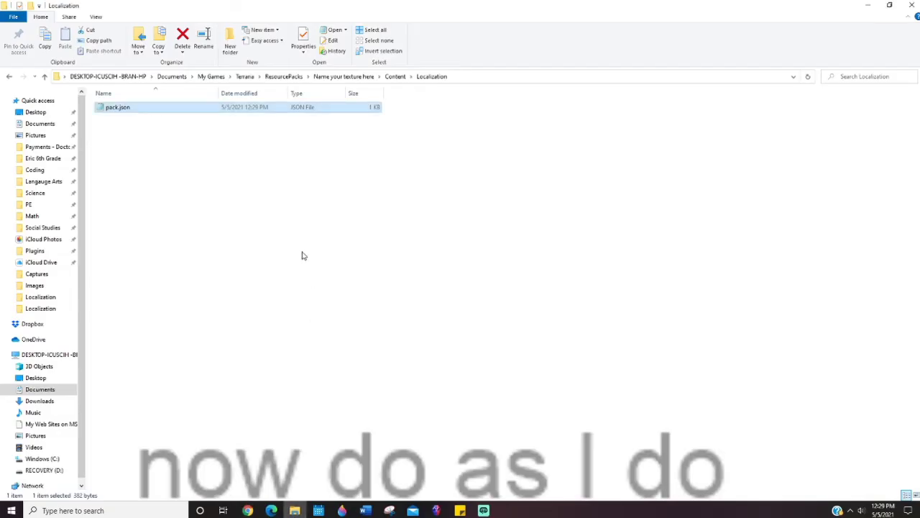
pyautogui.click(345, 78)
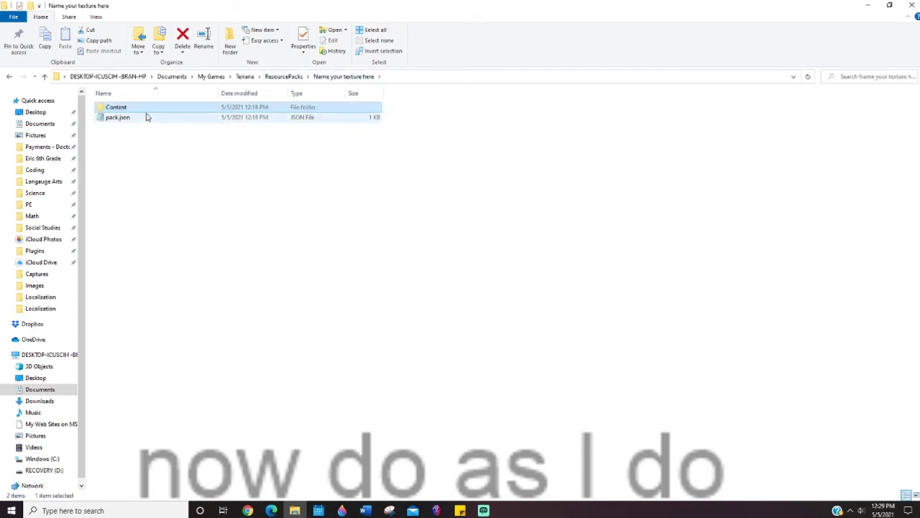
pyautogui.doubleClick(117, 111)
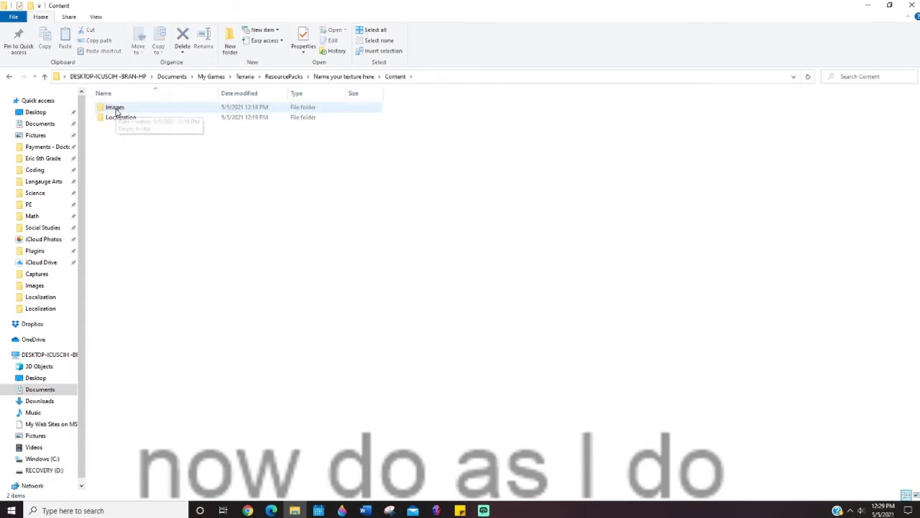
pyautogui.click(111, 109)
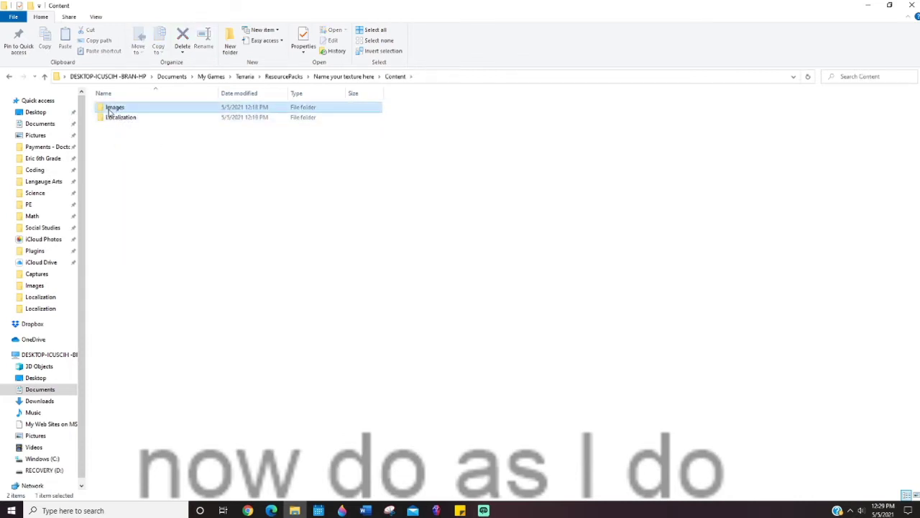
# Go to ResourcePacks and open "PC Computer - Terraria - Everything 1401.zip" inside the TEMPLATES folder.
pyautogui.click(284, 77)
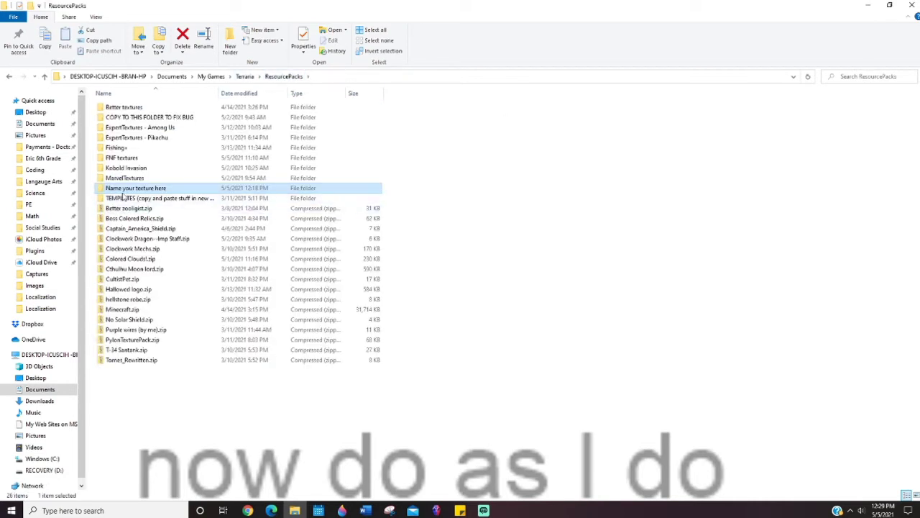
pyautogui.click(138, 199)
pyautogui.doubleClick(140, 202)
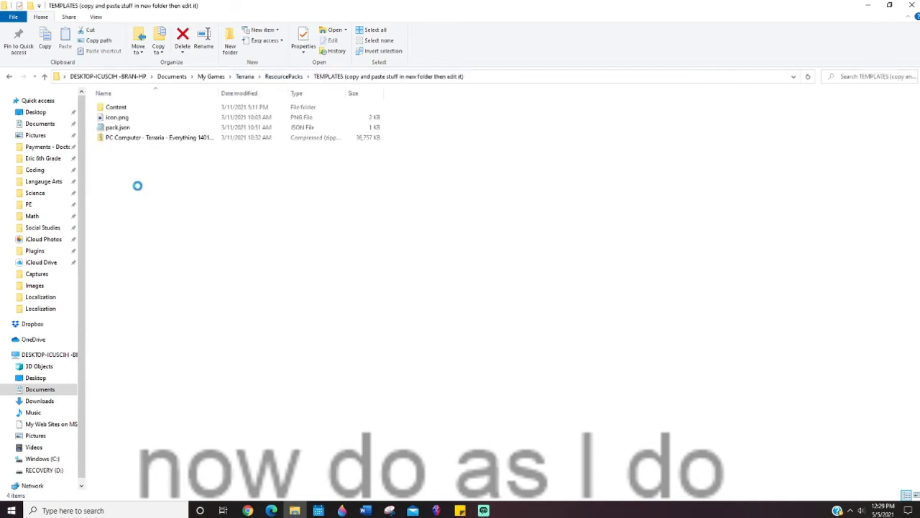
pyautogui.doubleClick(110, 138)
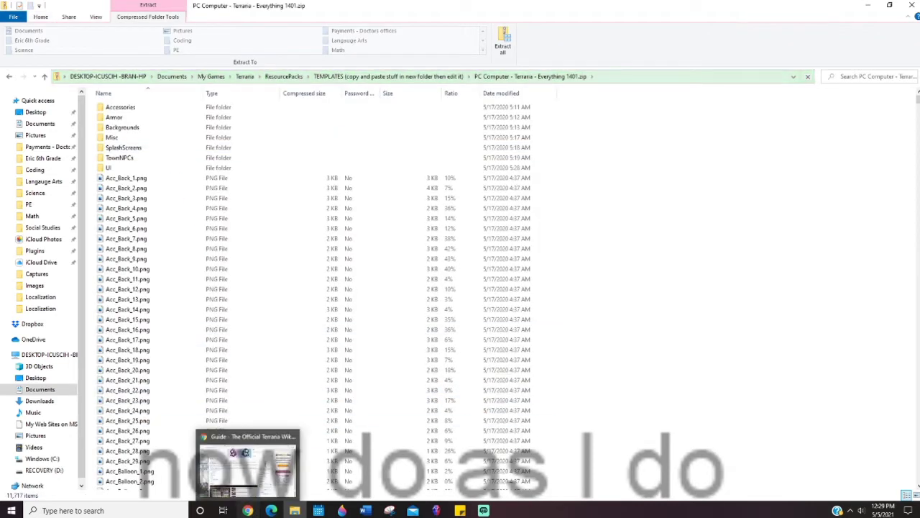
# Switch to the browser and try twice to open the Megashark page through the Terraria wiki's search.
pyautogui.click(247, 510)
pyautogui.scroll(2, 791, 82)
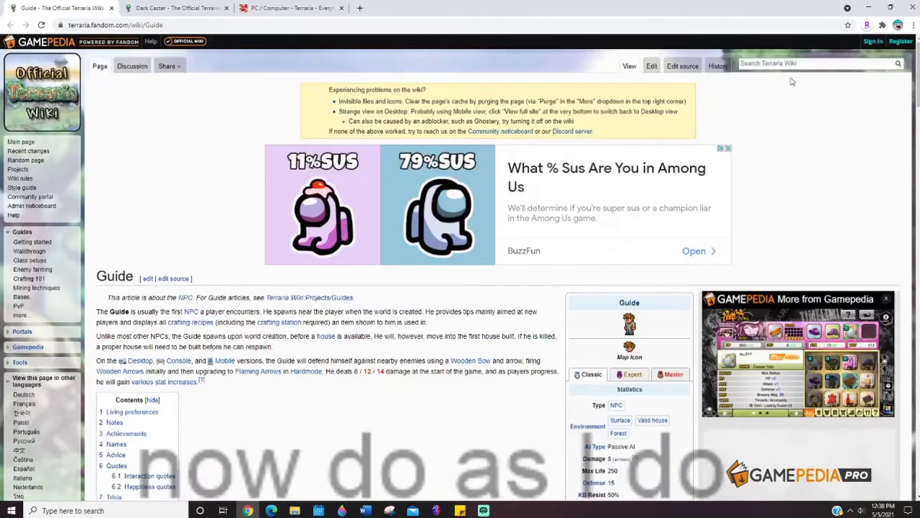
pyautogui.write('Megashark')
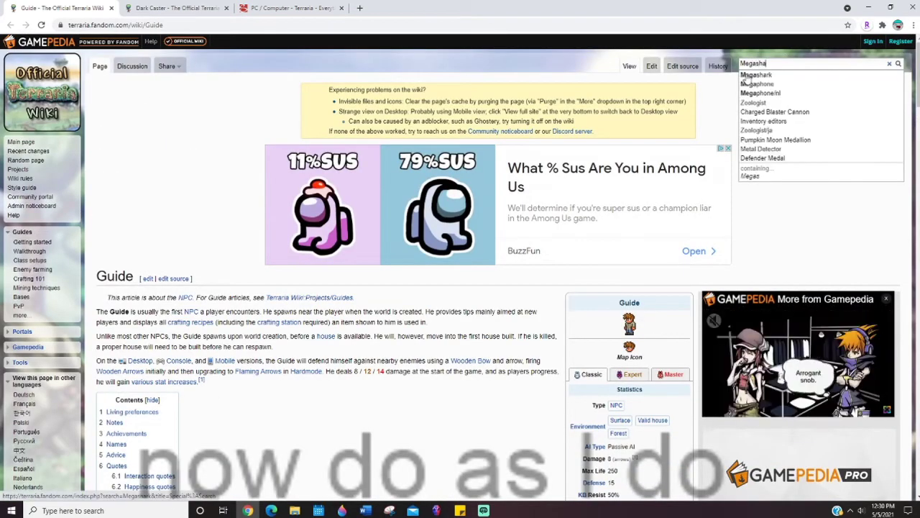
pyautogui.click(746, 78)
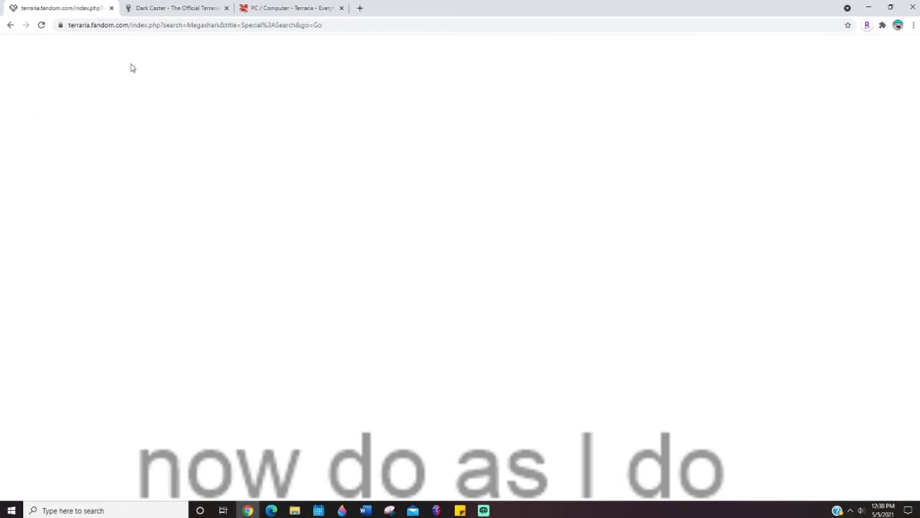
pyautogui.click(10, 26)
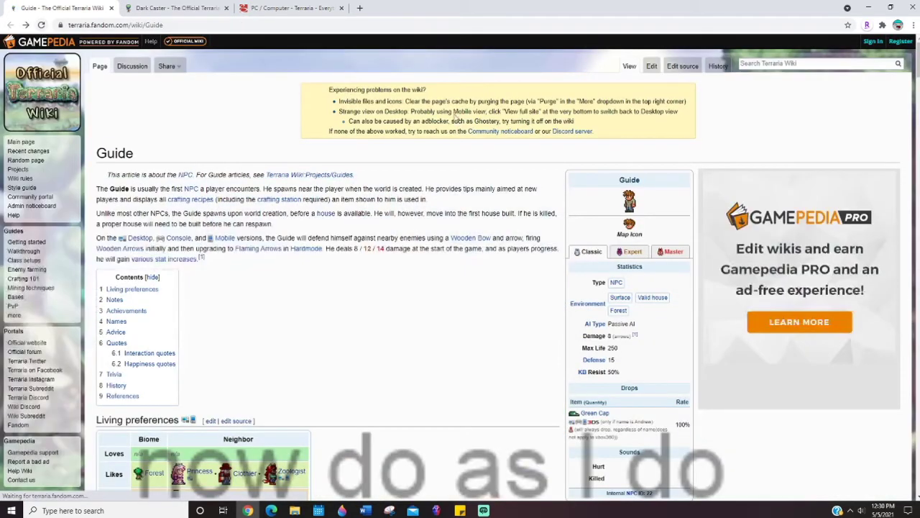
pyautogui.click(828, 63)
pyautogui.write('M')
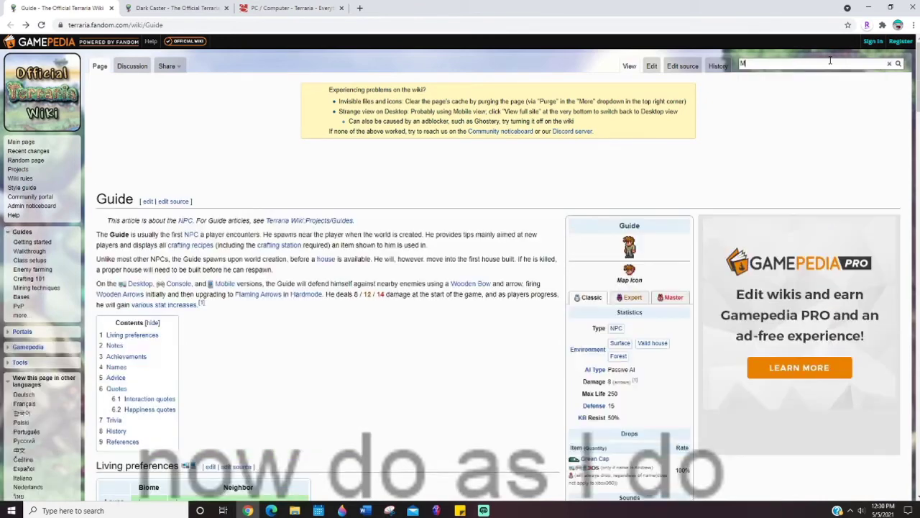
pyautogui.write('egashark')
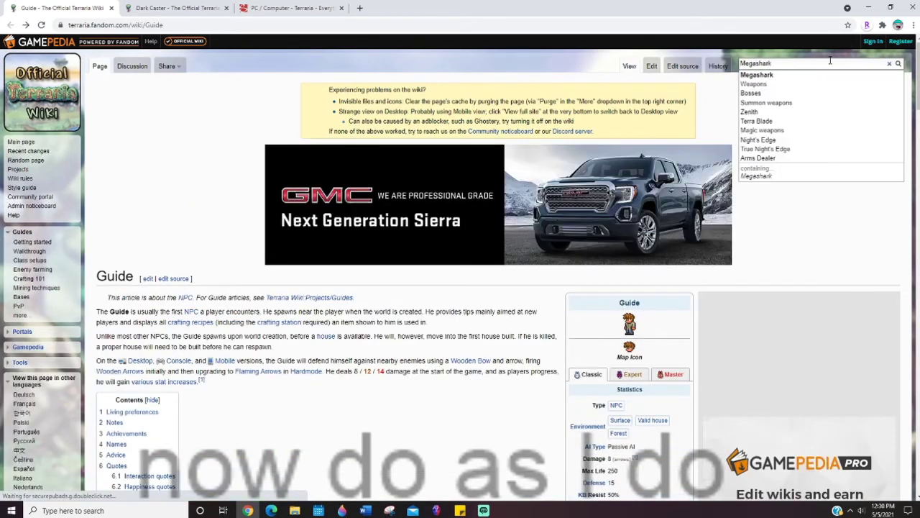
pyautogui.press('Return')
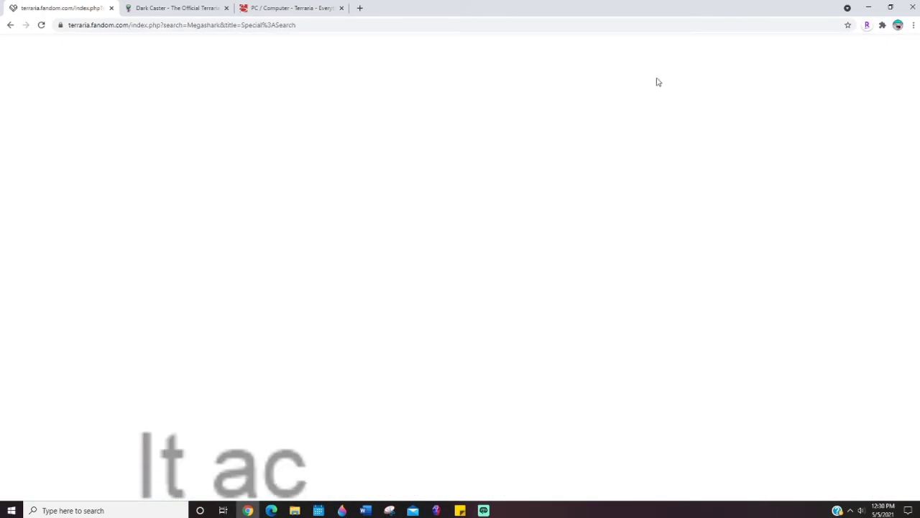
# Search Google for "megashark terraria" and open the Official Terraria Wiki's Megashark page.
pyautogui.click(195, 25)
pyautogui.write('M')
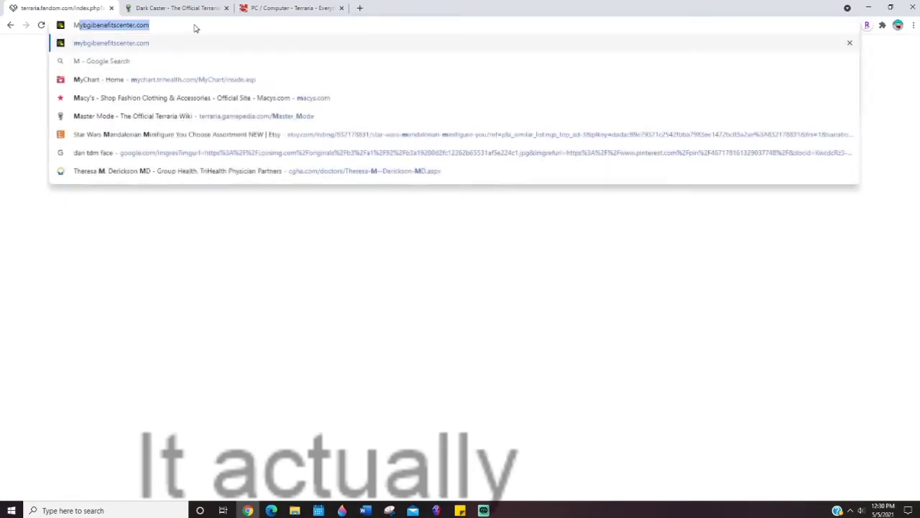
pyautogui.write('egasg')
pyautogui.press('BackSpace')
pyautogui.press('BackSpace')
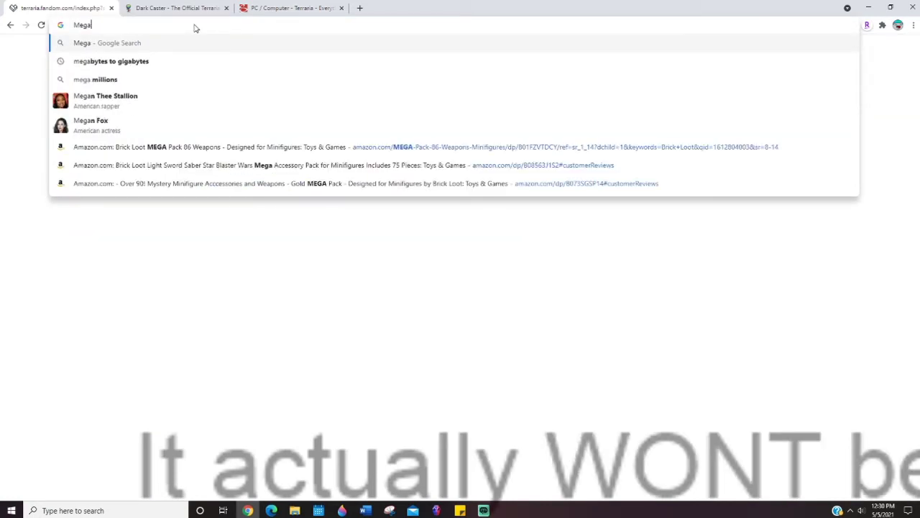
pyautogui.write('shark ter')
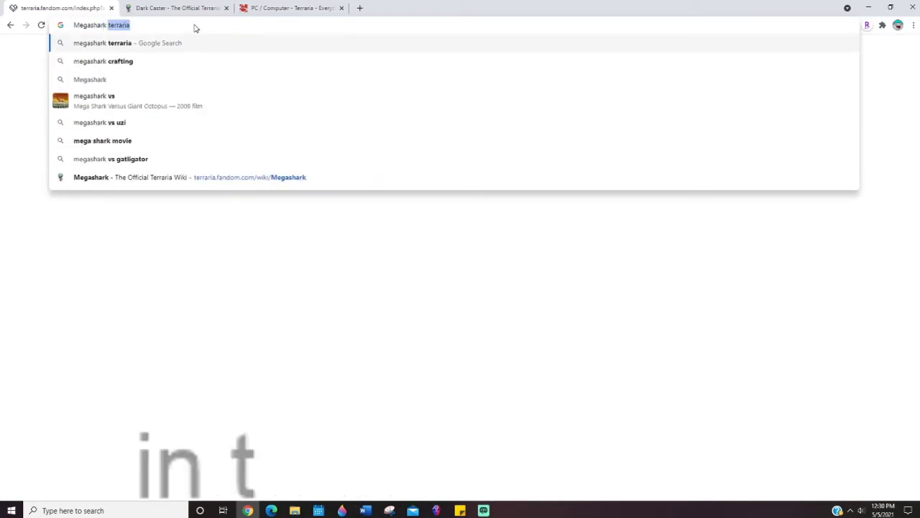
pyautogui.write('raria')
pyautogui.press('Return')
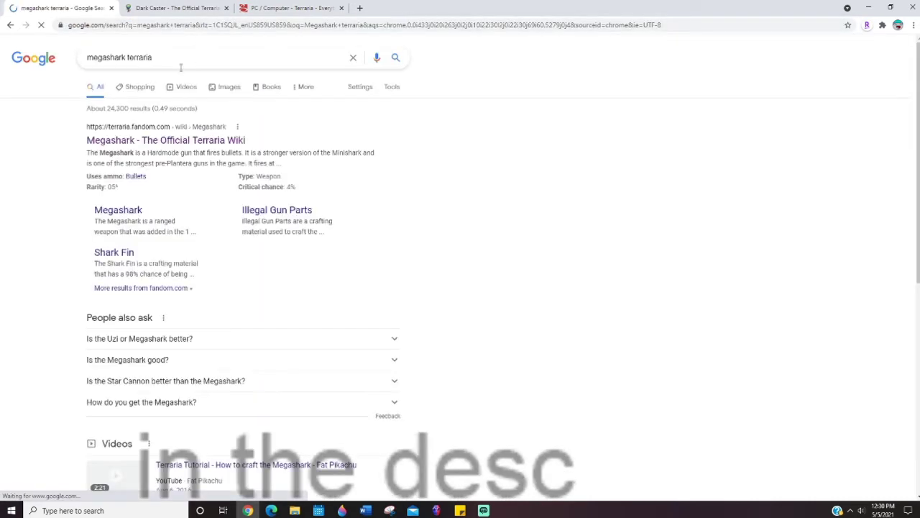
pyautogui.click(108, 140)
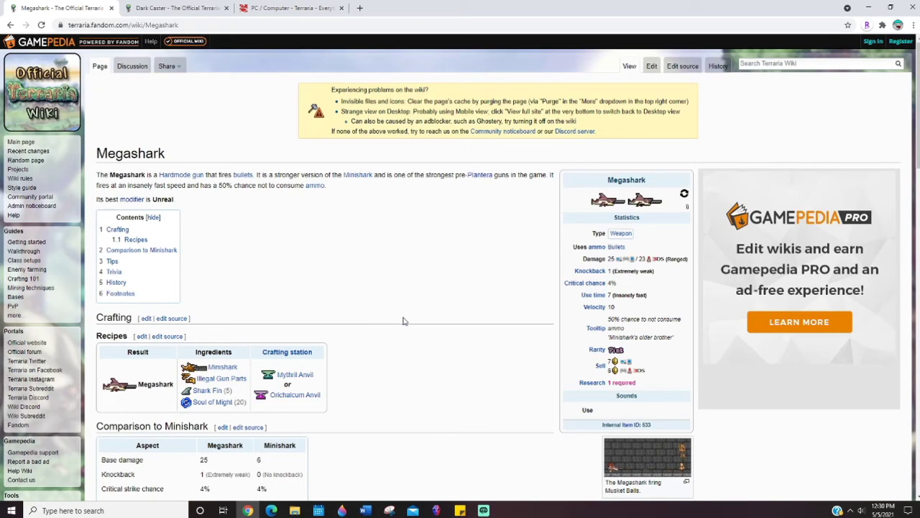
# Copy the Megashark's internal item ID number from the infobox on its wiki page.
pyautogui.scroll(-1, 657, 462)
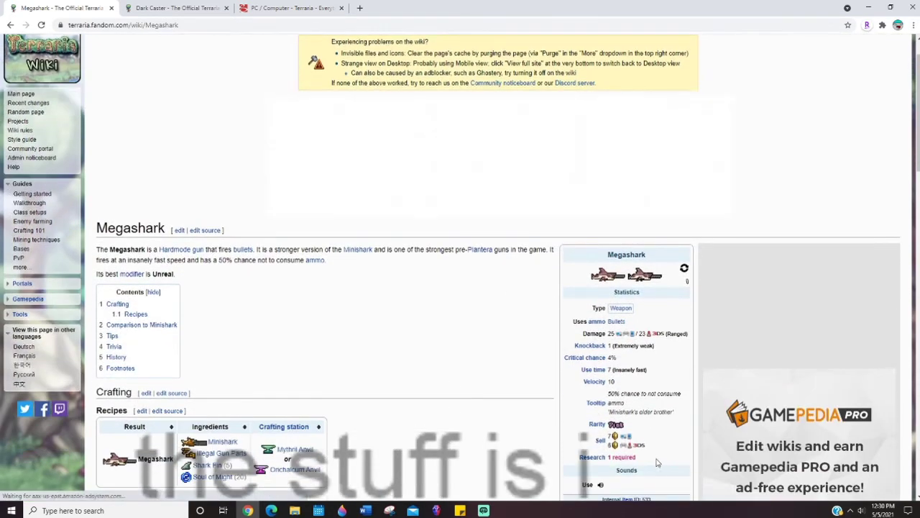
pyautogui.scroll(-2, 656, 462)
pyautogui.moveTo(650, 354); pyautogui.dragTo(599, 358)
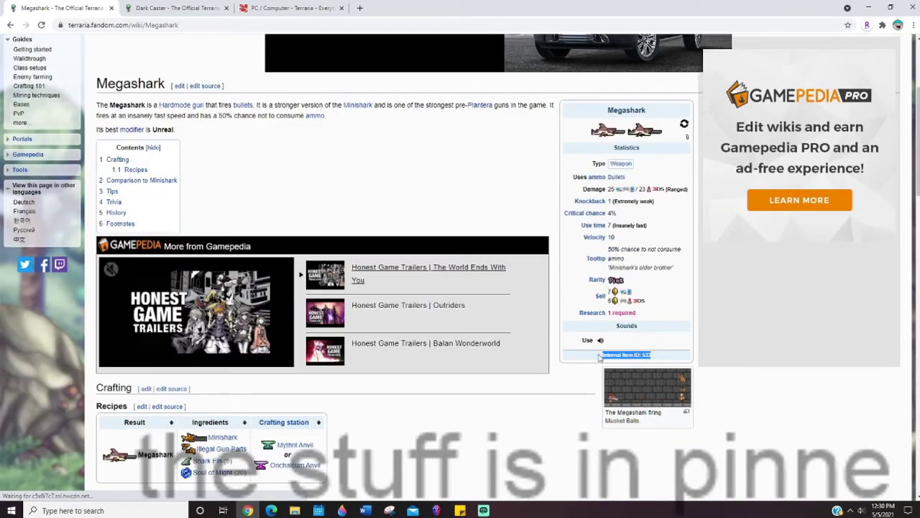
pyautogui.doubleClick(646, 355)
pyautogui.rightClick(647, 355)
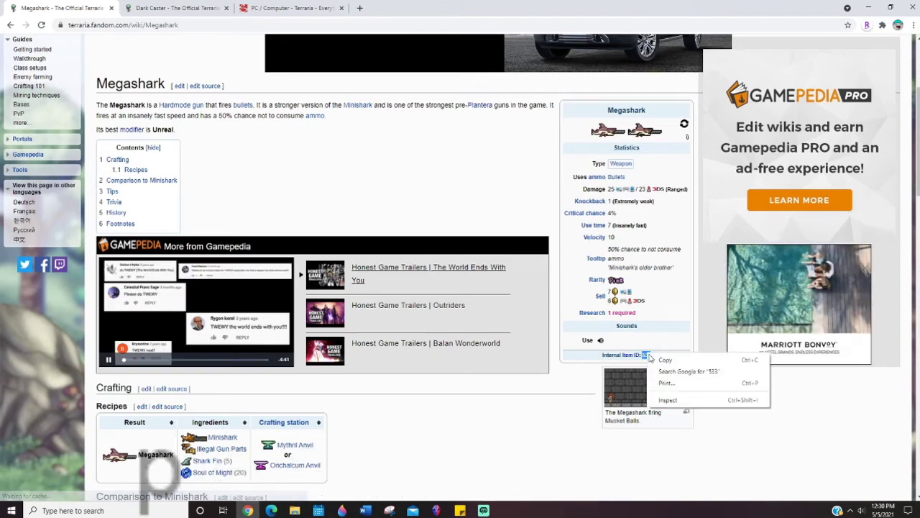
pyautogui.click(665, 359)
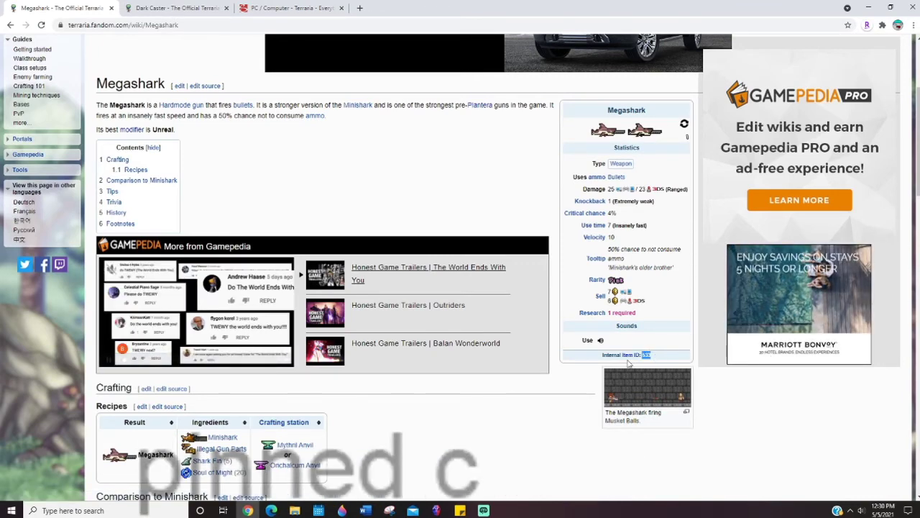
# Switch back to the textures zip in File Explorer, search it for 533 and open Item_533.png.
pyautogui.click(294, 510)
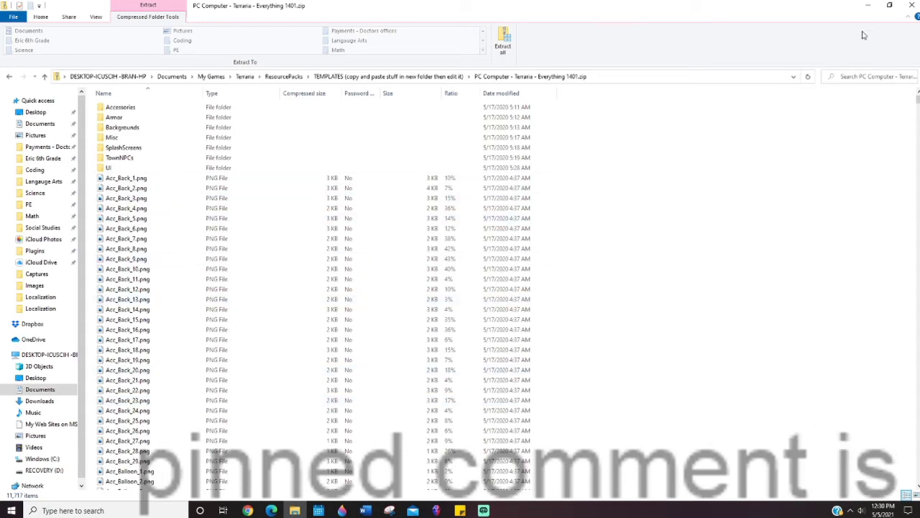
pyautogui.click(836, 75)
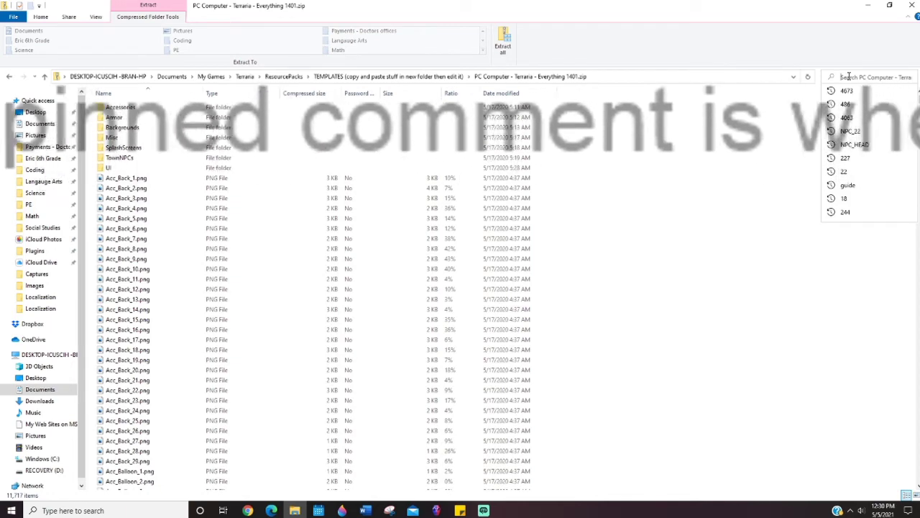
pyautogui.write('53')
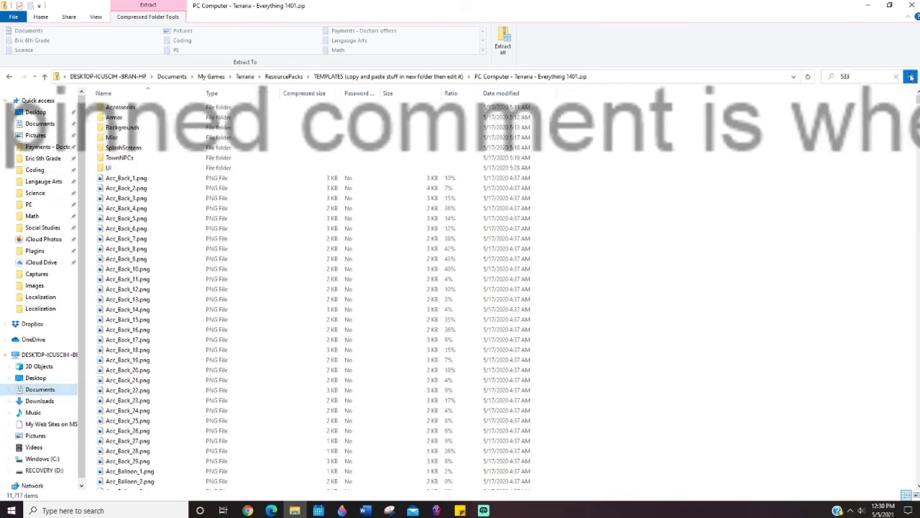
pyautogui.write('3')
pyautogui.click(910, 77)
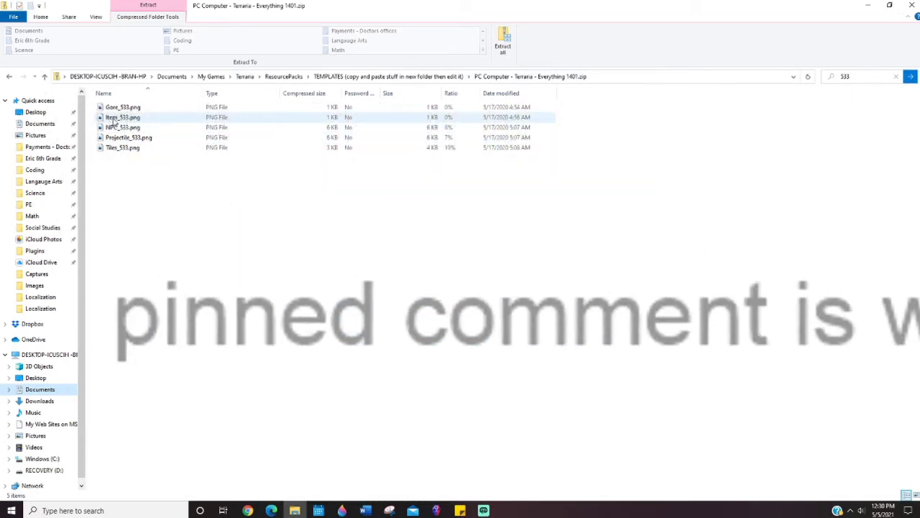
pyautogui.click(115, 121)
pyautogui.doubleClick(115, 121)
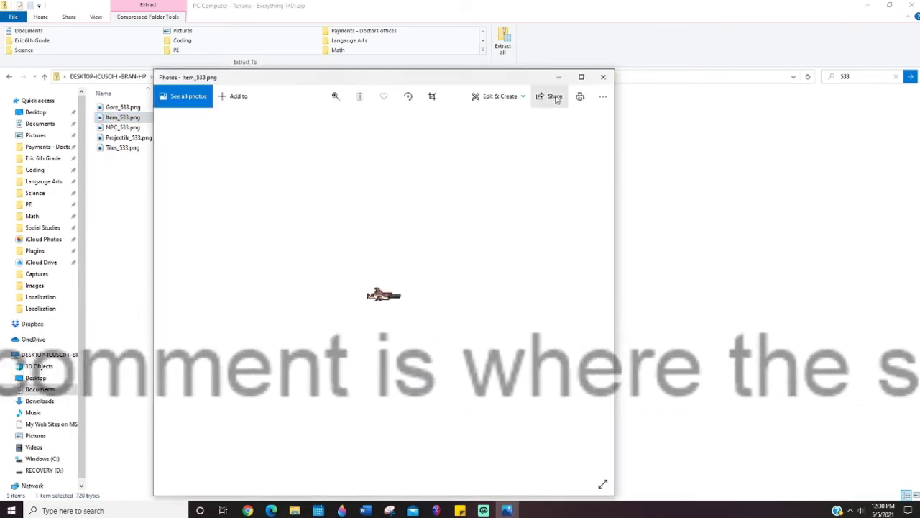
# Close the sprite preview and copy Item_533.png from the textures zip.
pyautogui.click(603, 77)
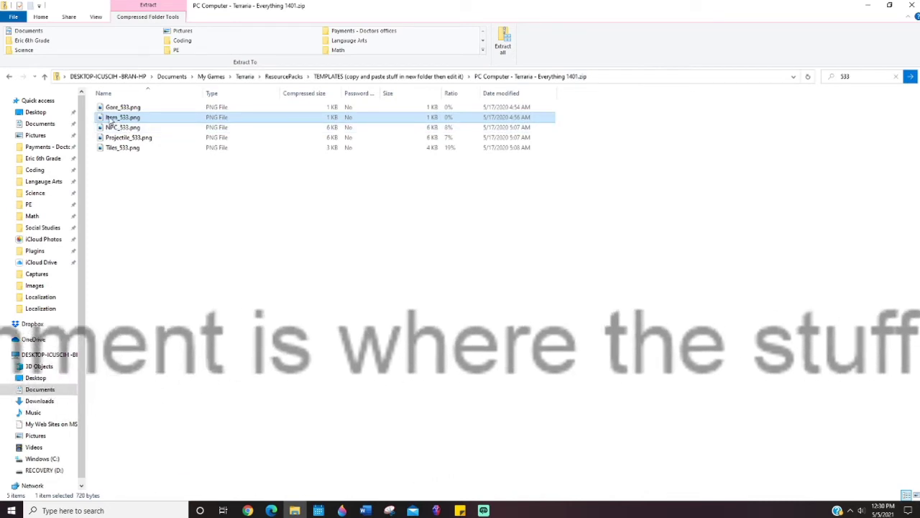
pyautogui.rightClick(107, 118)
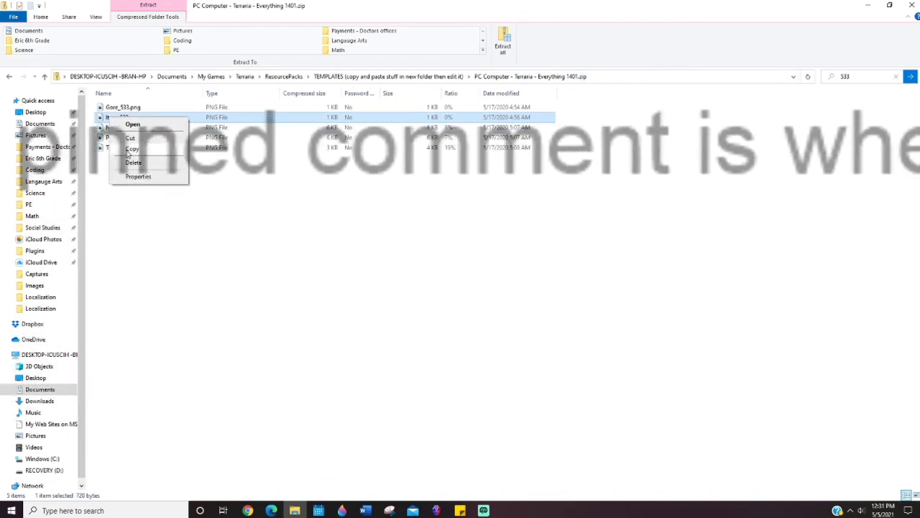
pyautogui.click(131, 148)
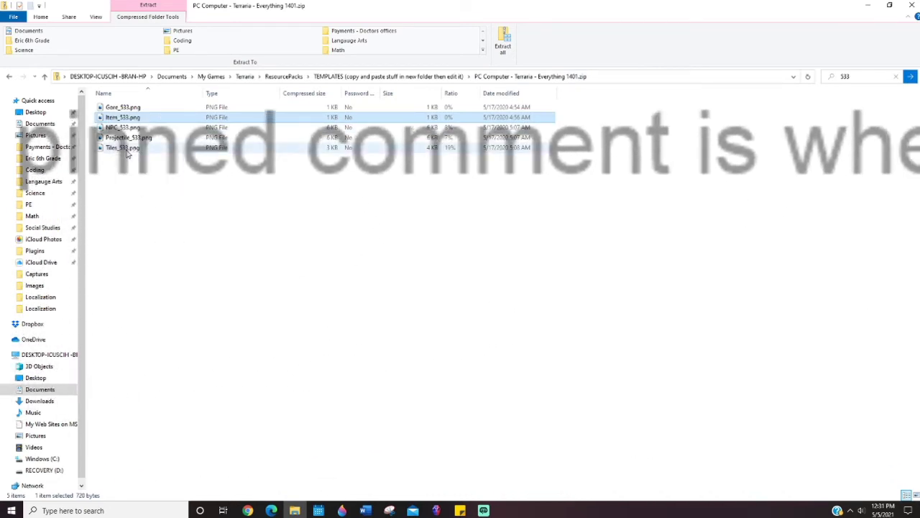
# Paste the copied Item_533.png into the Content > Images folder of the "Name your texture here" resource pack.
pyautogui.click(285, 77)
pyautogui.click(146, 188)
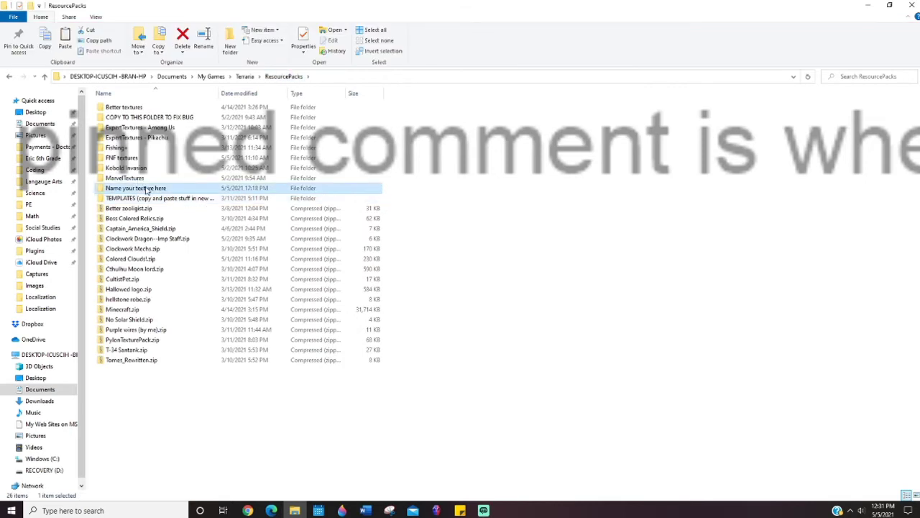
pyautogui.doubleClick(144, 187)
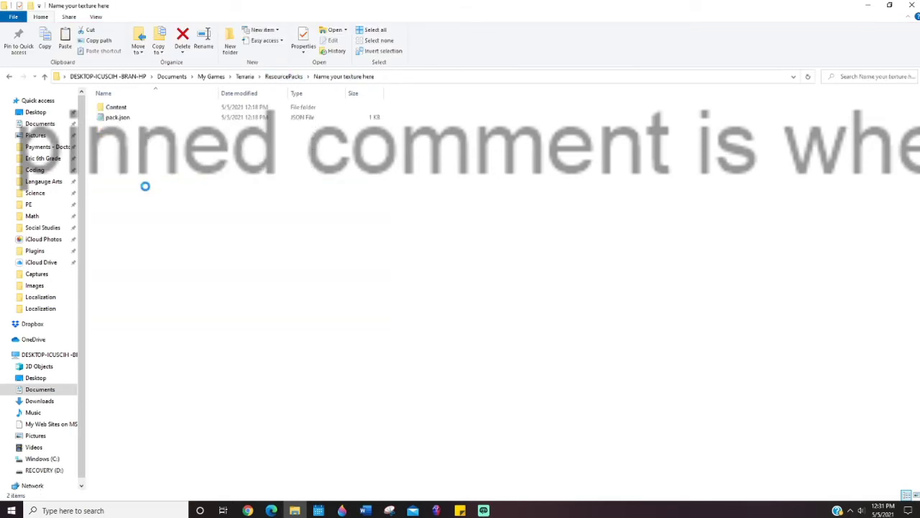
pyautogui.click(115, 107)
pyautogui.doubleClick(115, 107)
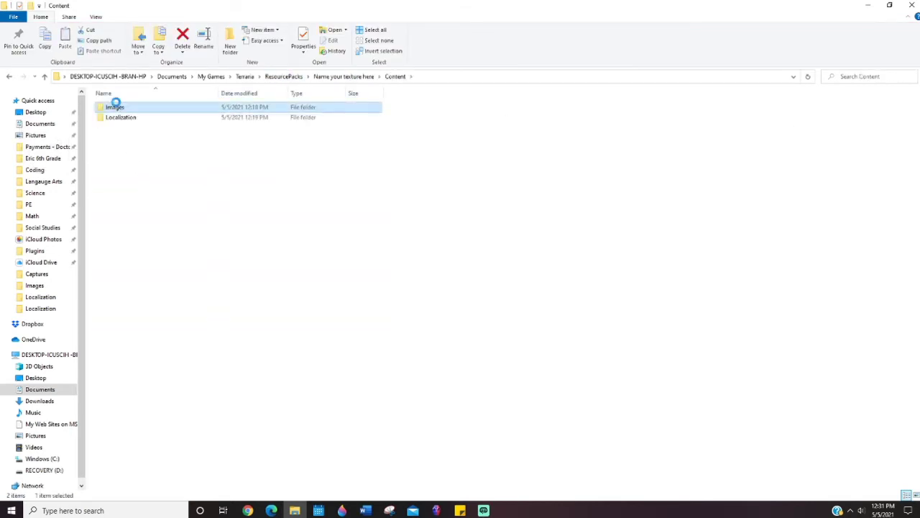
pyautogui.doubleClick(115, 106)
pyautogui.rightClick(230, 198)
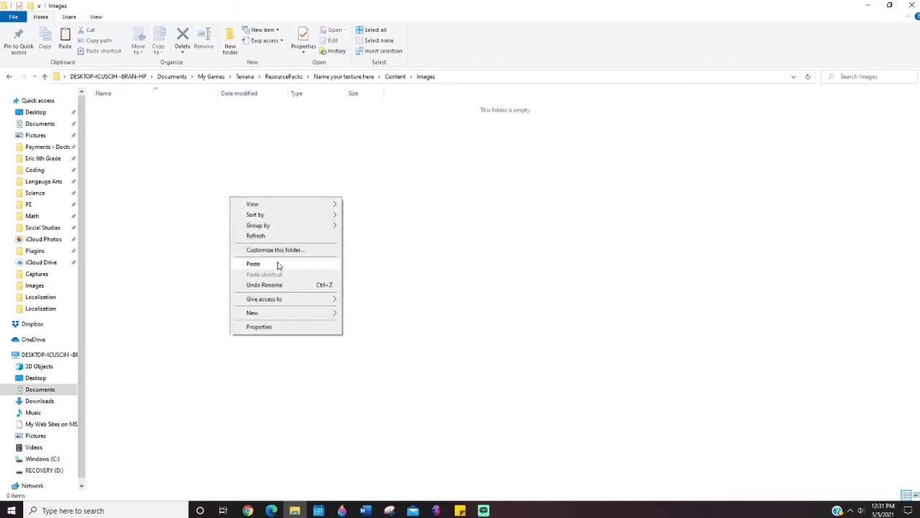
pyautogui.click(253, 263)
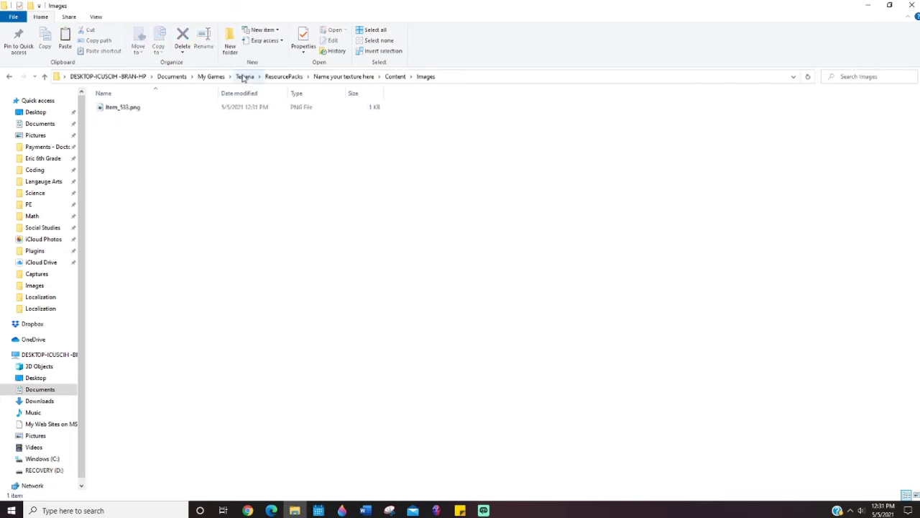
# Create a new folder named Armor inside the pack's Images folder.
pyautogui.rightClick(251, 218)
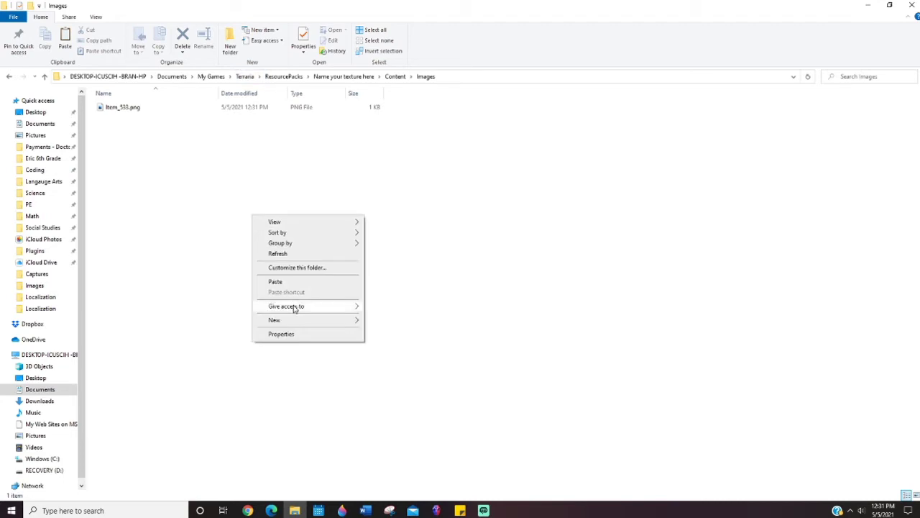
pyautogui.moveTo(312, 320)
pyautogui.click(444, 323)
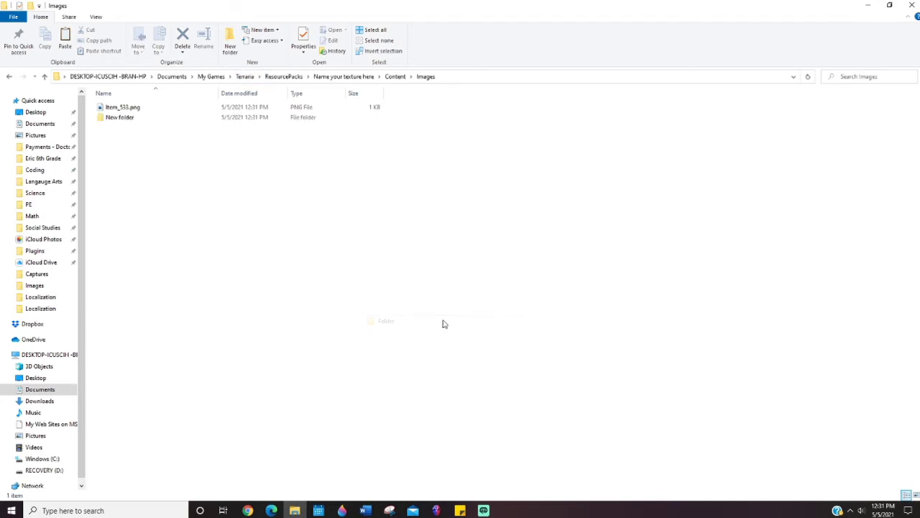
pyautogui.write('Armor')
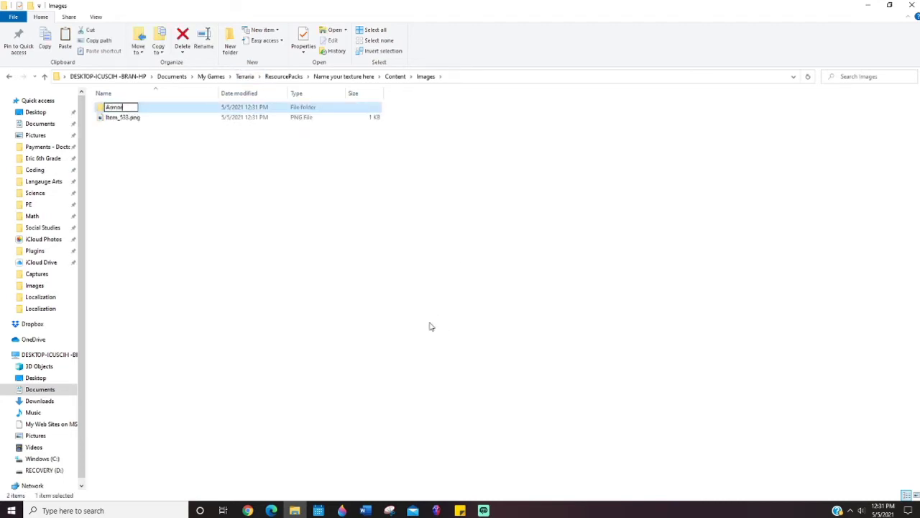
# Create a second folder named TownNPCs beside the Armor folder.
pyautogui.rightClick(424, 325)
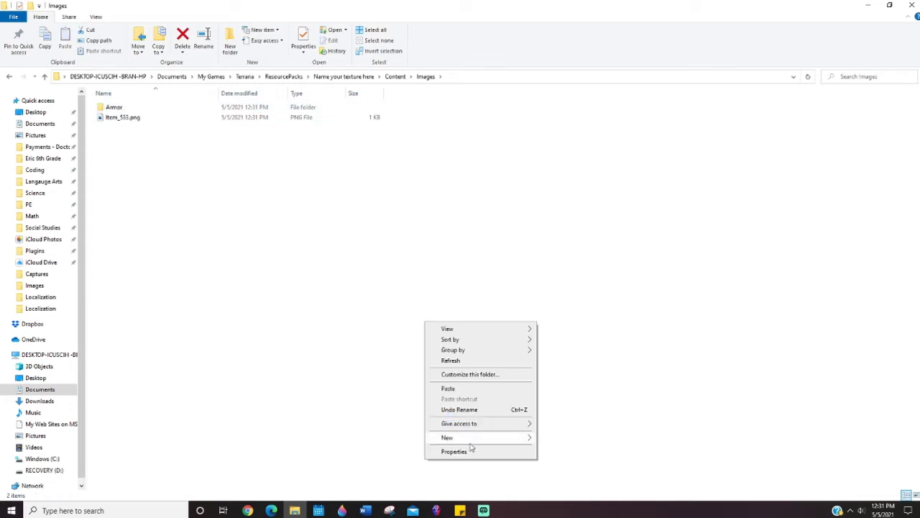
pyautogui.moveTo(468, 440)
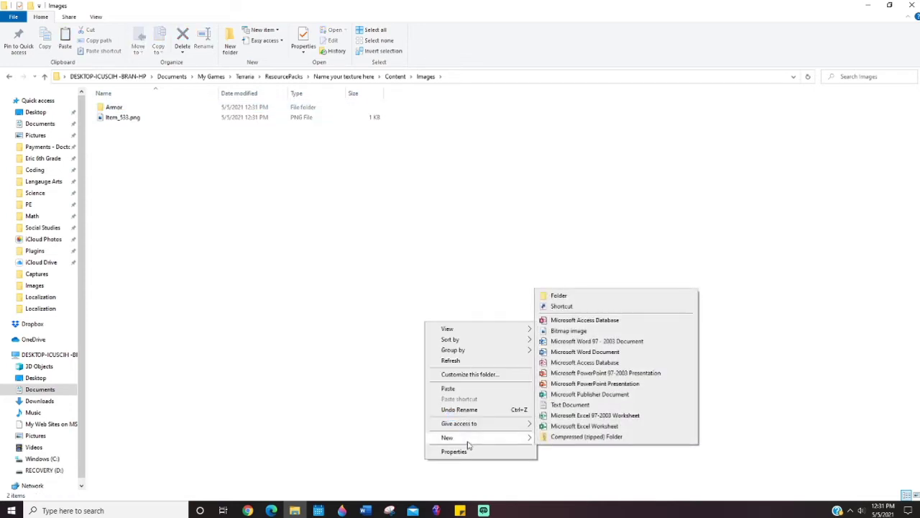
pyautogui.click(587, 296)
pyautogui.write('TownNPCs')
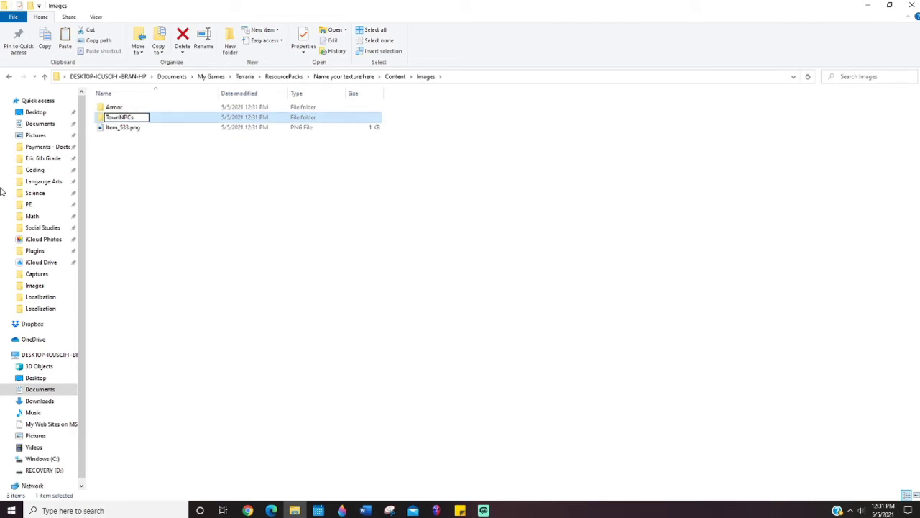
pyautogui.click(120, 157)
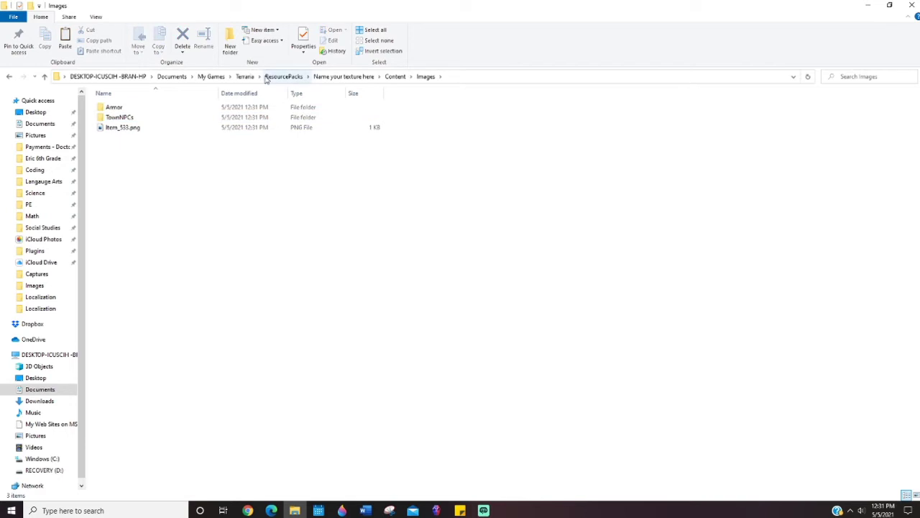
# Open the Content > Images folder of the TEMPLATES resource pack to check which subfolders it uses.
pyautogui.click(327, 77)
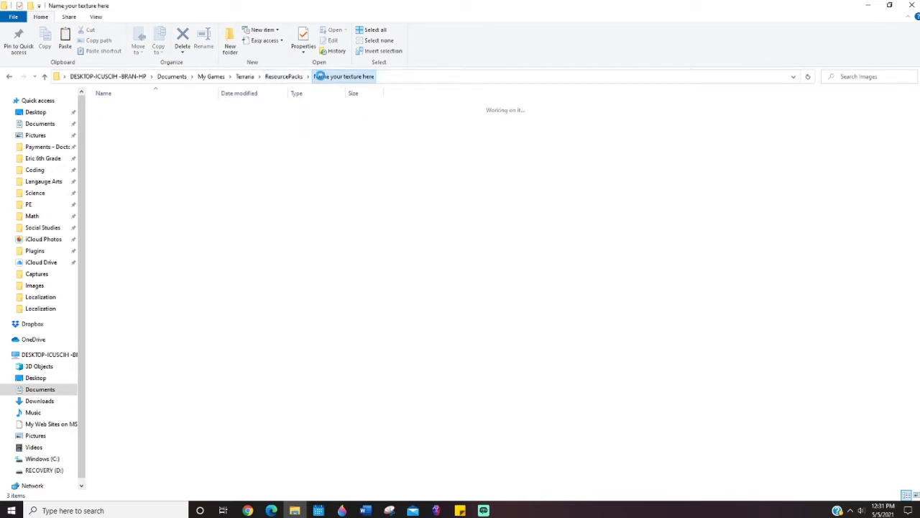
pyautogui.click(274, 77)
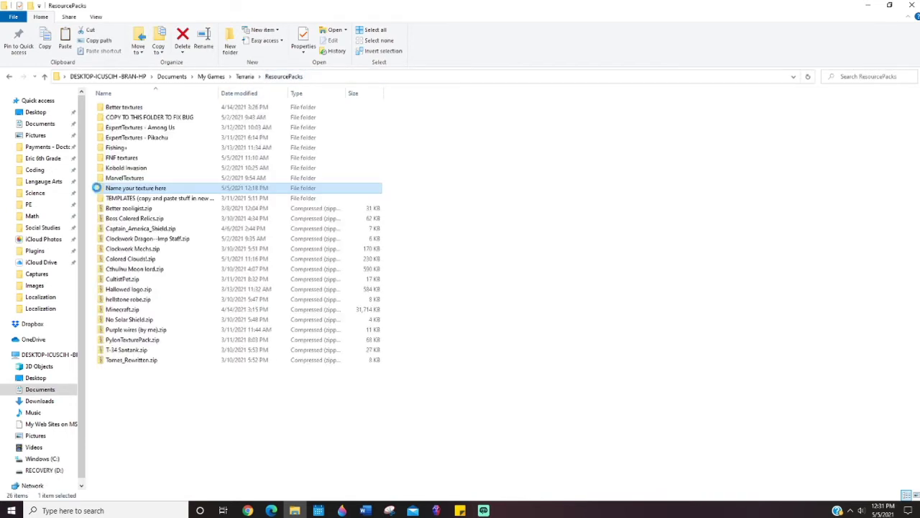
pyautogui.click(146, 199)
pyautogui.doubleClick(146, 199)
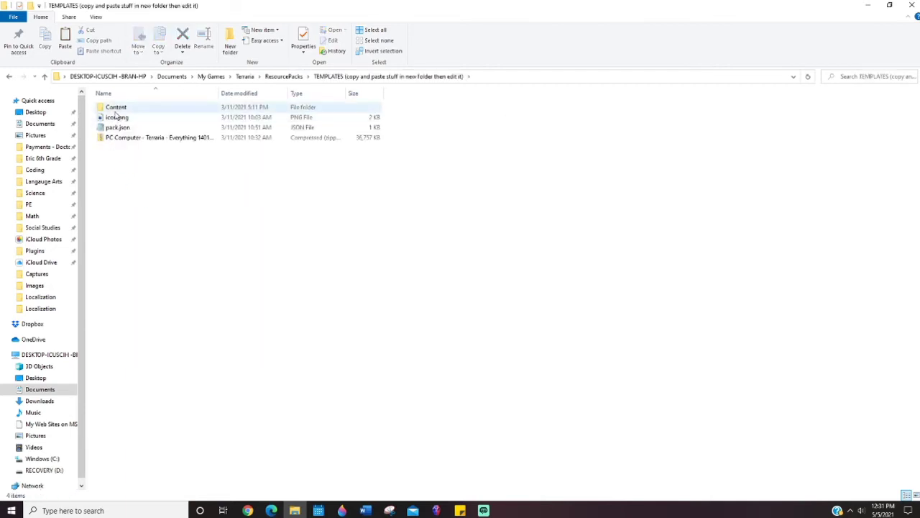
pyautogui.doubleClick(113, 107)
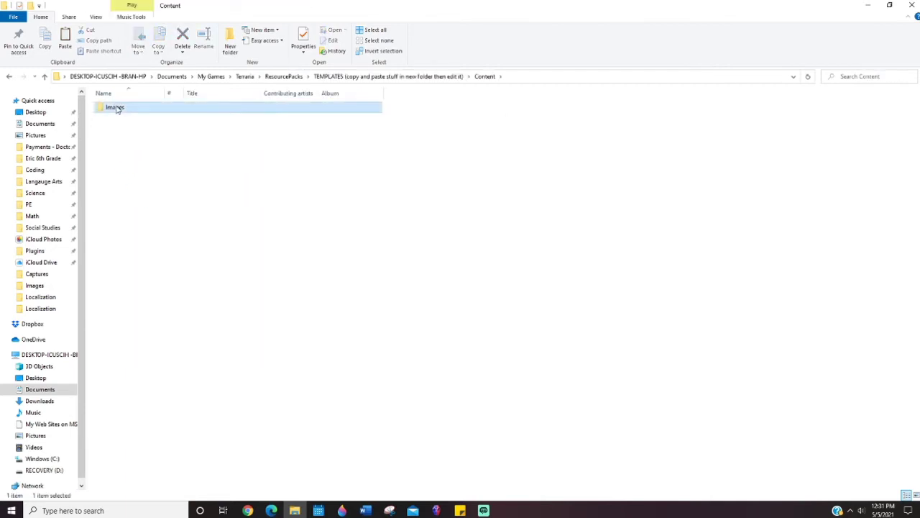
pyautogui.doubleClick(117, 108)
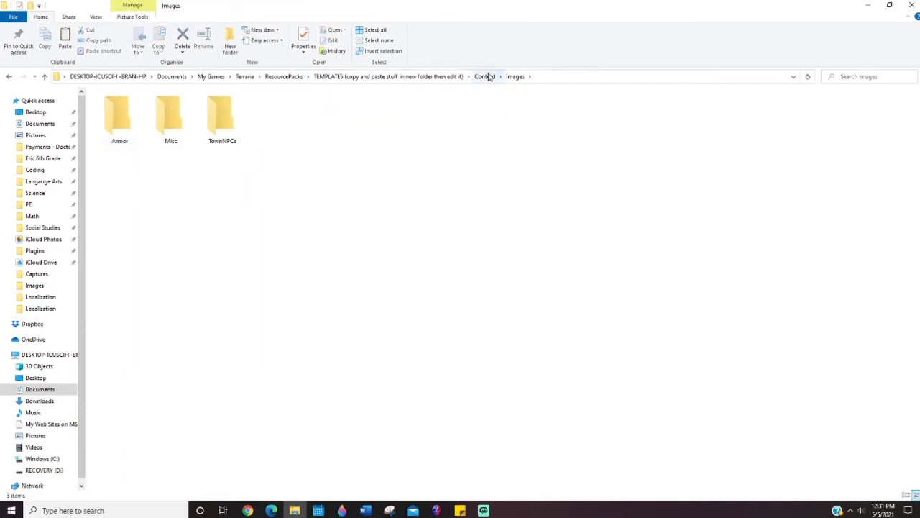
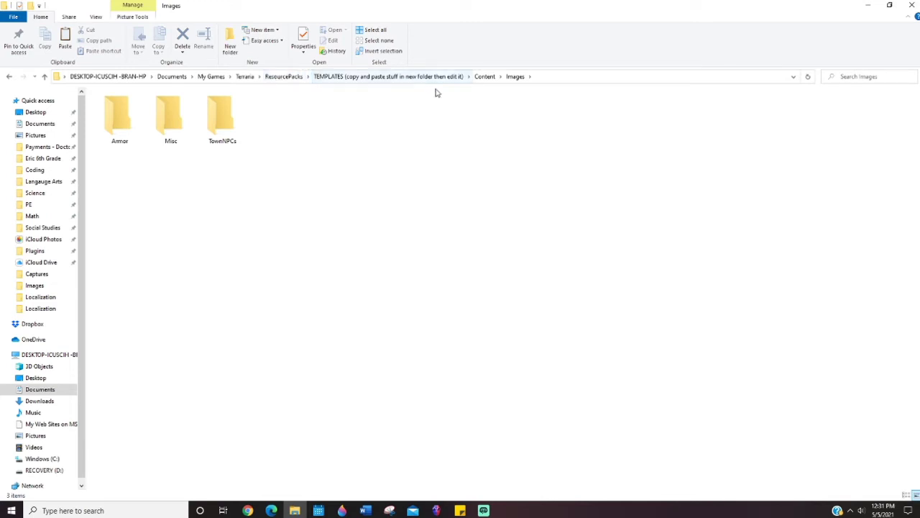
# Return to the Images folder of "Name your texture here" and create a folder named Misc.
pyautogui.click(269, 77)
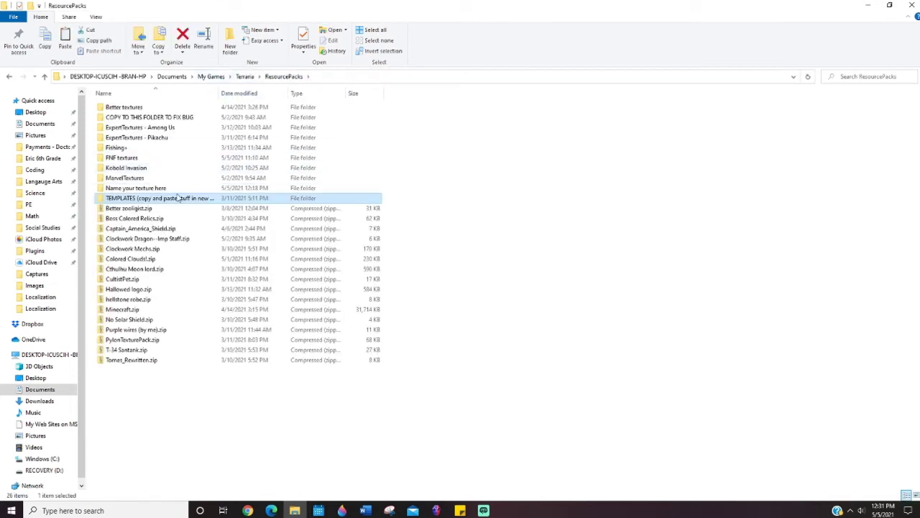
pyautogui.click(159, 188)
pyautogui.doubleClick(156, 188)
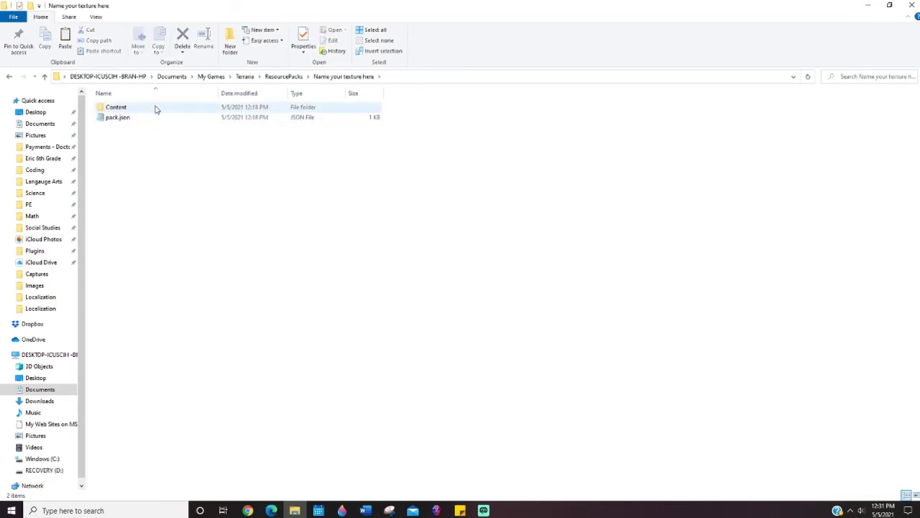
pyautogui.doubleClick(180, 112)
pyautogui.doubleClick(112, 108)
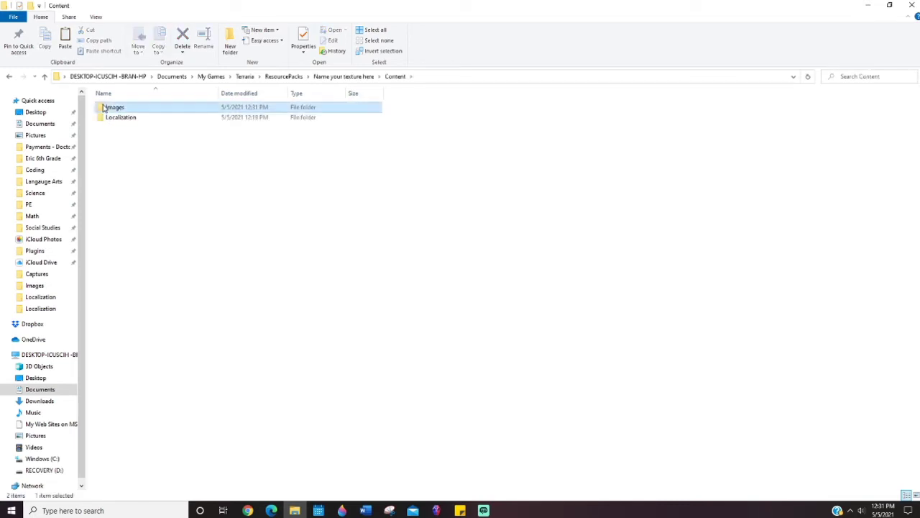
pyautogui.rightClick(188, 165)
pyautogui.moveTo(238, 277)
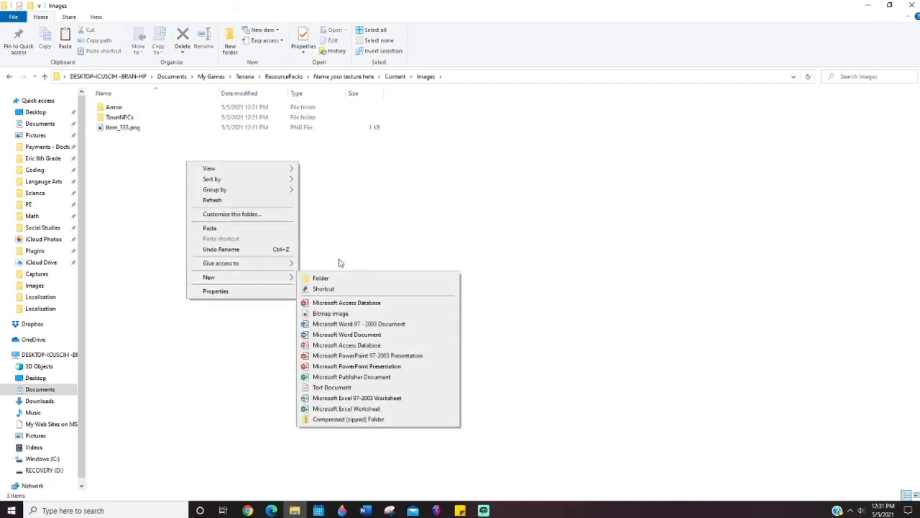
pyautogui.click(316, 277)
pyautogui.write('Misc')
pyautogui.press('Return')
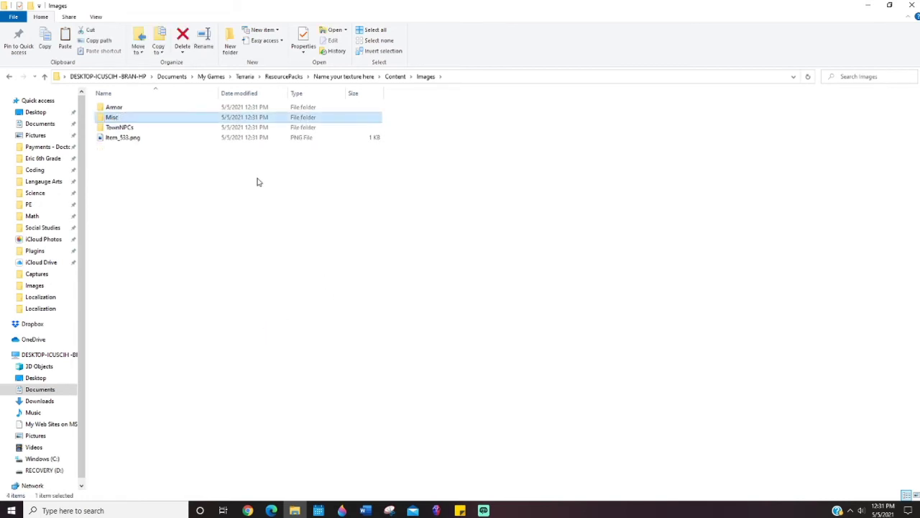
pyautogui.click(189, 175)
# Open Item_533.png from the Images folder in Paint 3D for editing.
pyautogui.click(119, 140)
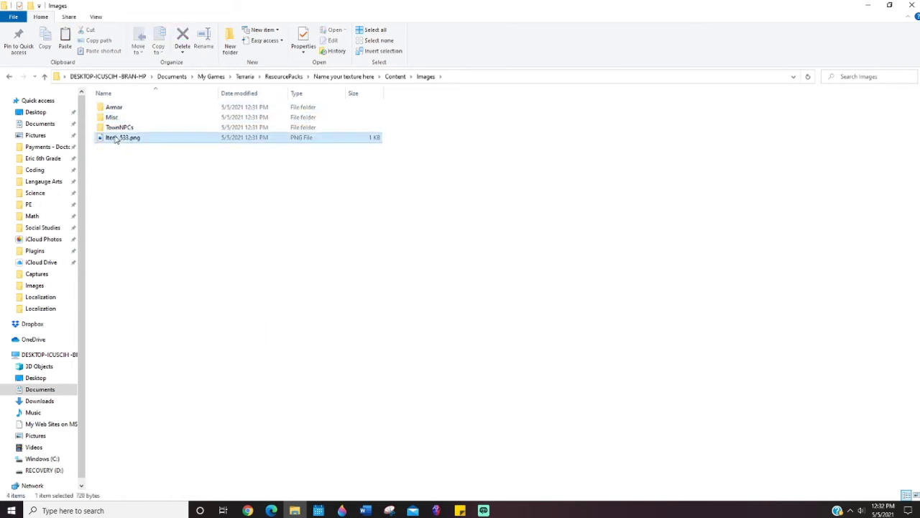
pyautogui.rightClick(116, 138)
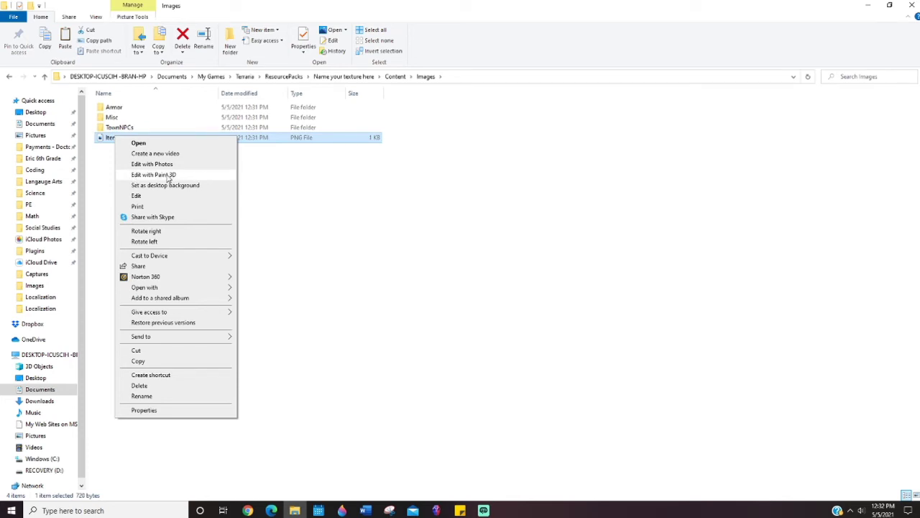
pyautogui.click(167, 176)
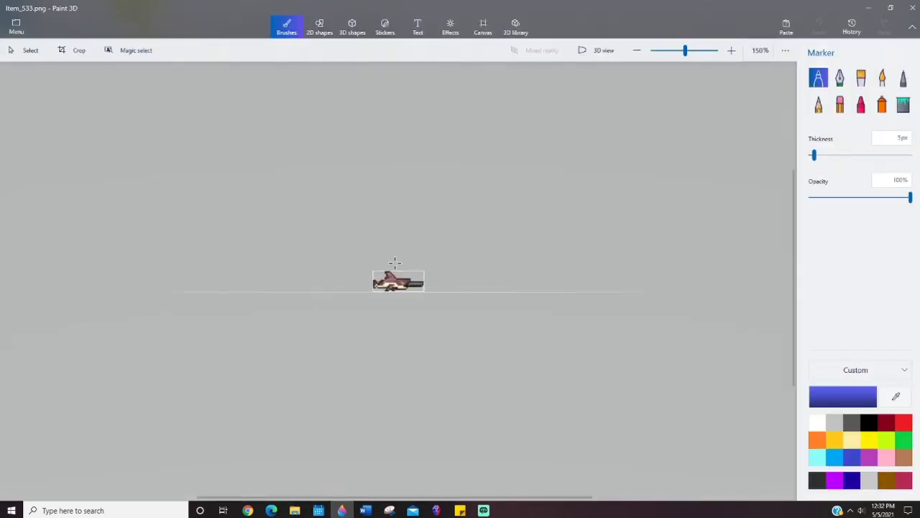
pyautogui.scroll(2, 398, 275)
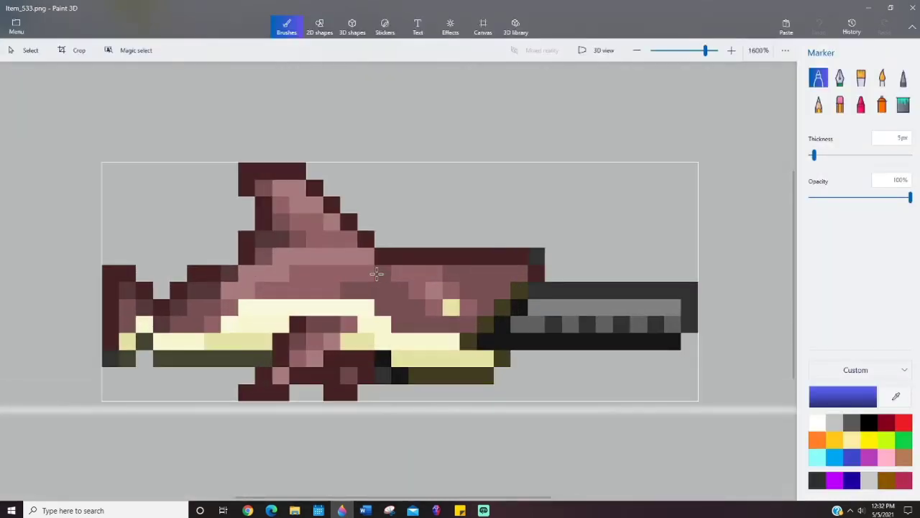
# Paint the shark's head light blue with the Pixel pen and undo the strokes around and below the eye.
pyautogui.click(843, 450)
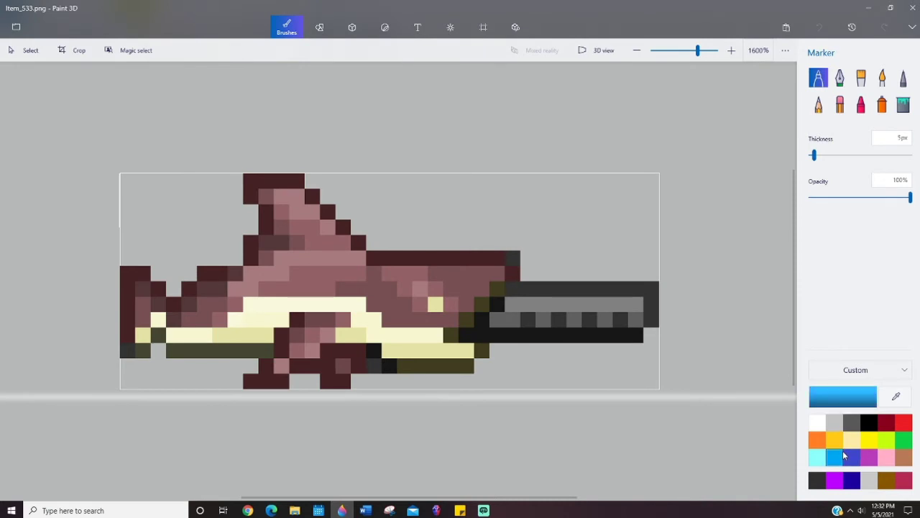
pyautogui.click(904, 87)
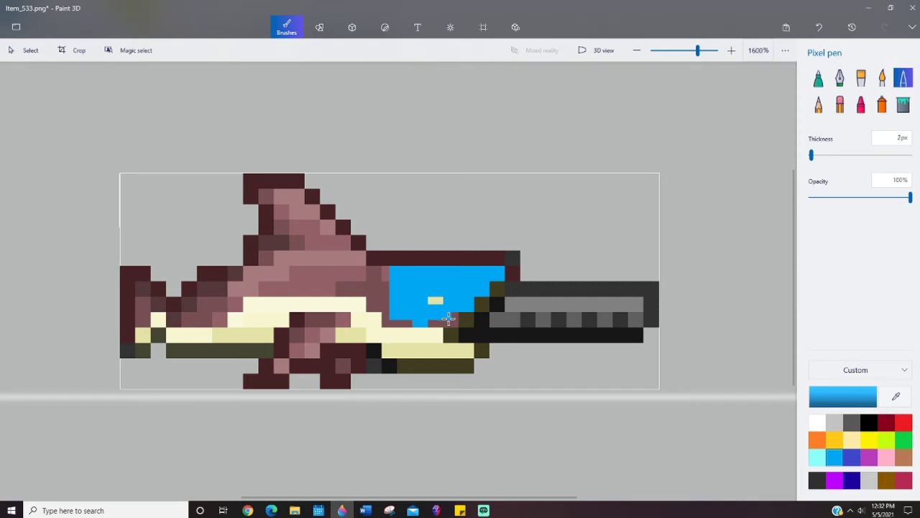
pyautogui.hotkey('ctrl', 'z')
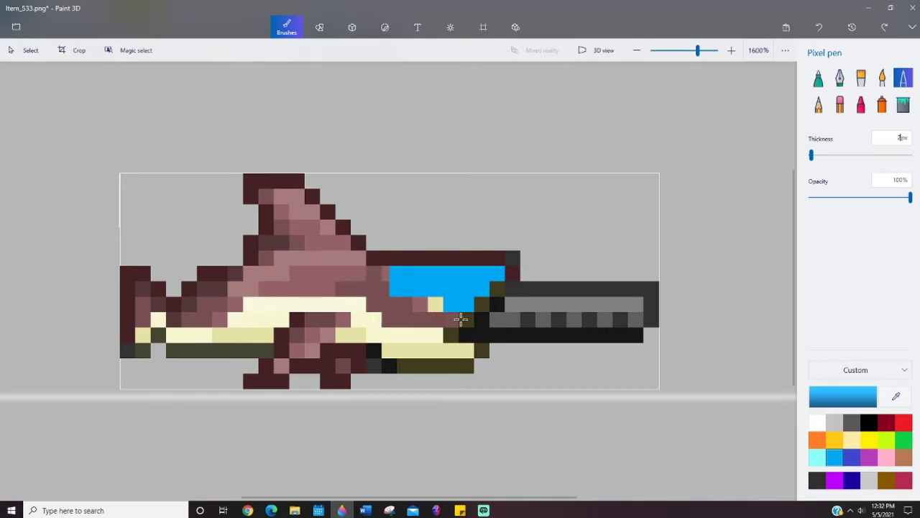
# Paint the rest of the shark's head, its upper body and dorsal fin light blue, undoing stray strokes.
pyautogui.moveTo(454, 320)
pyautogui.mouseDown()
pyautogui.moveTo(387, 320)
pyautogui.moveTo(392, 306)
pyautogui.moveTo(375, 307)
pyautogui.moveTo(388, 292)
pyautogui.moveTo(299, 279)
pyautogui.moveTo(237, 297)
pyautogui.moveTo(377, 284)
pyautogui.moveTo(256, 268)
pyautogui.mouseUp()
pyautogui.hotkey('ctrl', 'z')
pyautogui.moveTo(388, 276)
pyautogui.mouseDown()
pyautogui.moveTo(376, 268)
pyautogui.moveTo(247, 279)
pyautogui.mouseUp()
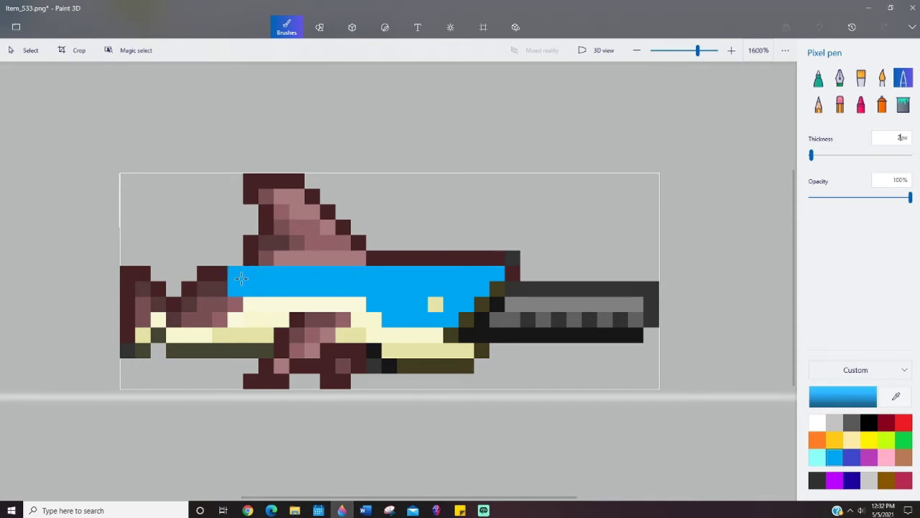
pyautogui.hotkey('ctrl', 'z')
pyautogui.moveTo(255, 278)
pyautogui.mouseDown()
pyautogui.moveTo(386, 273)
pyautogui.moveTo(272, 264)
pyautogui.moveTo(298, 243)
pyautogui.moveTo(273, 198)
pyautogui.moveTo(296, 207)
pyautogui.moveTo(280, 243)
pyautogui.moveTo(347, 247)
pyautogui.moveTo(314, 230)
pyautogui.moveTo(298, 206)
pyautogui.mouseUp()
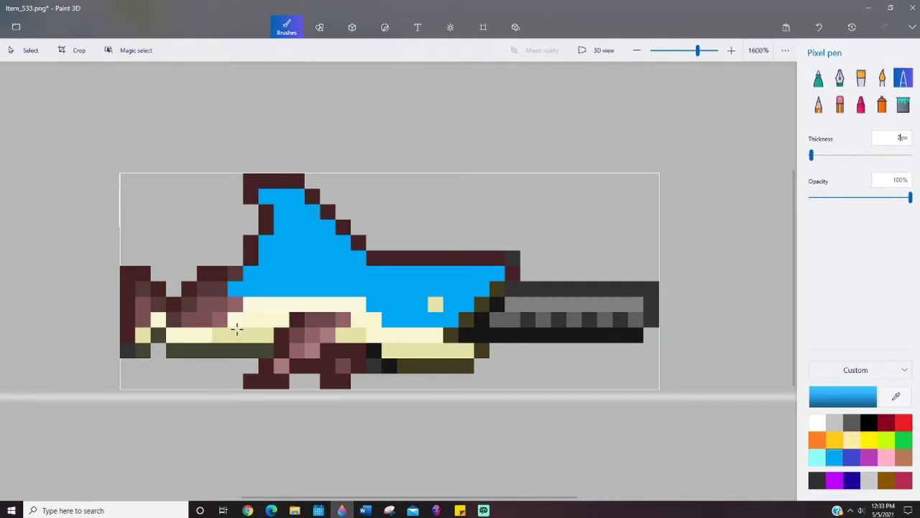
# Paint the shark's tail area, lower fin and the small pixel square beside that fin light blue, undoing misplaced pixels.
pyautogui.moveTo(236, 307)
pyautogui.mouseDown()
pyautogui.moveTo(218, 305)
pyautogui.moveTo(207, 320)
pyautogui.moveTo(143, 307)
pyautogui.mouseUp()
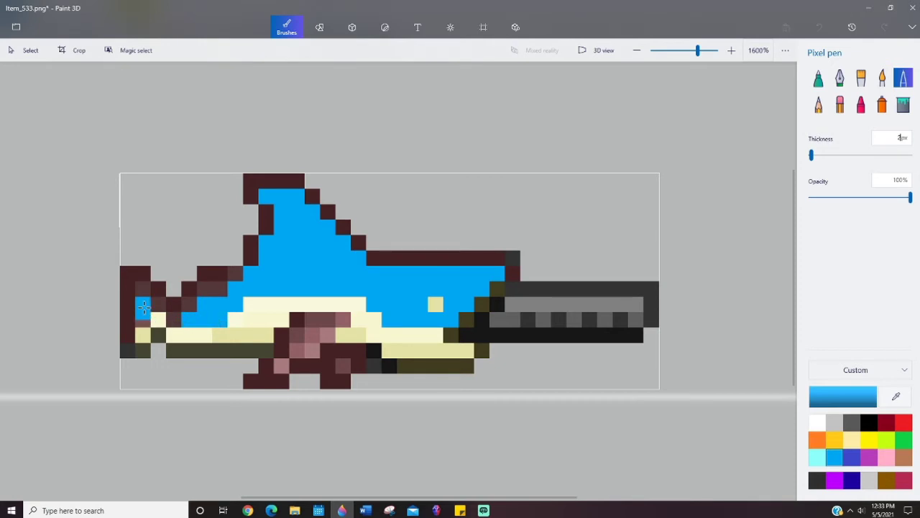
pyautogui.moveTo(282, 370)
pyautogui.mouseDown()
pyautogui.moveTo(308, 336)
pyautogui.moveTo(318, 354)
pyautogui.moveTo(320, 325)
pyautogui.moveTo(344, 320)
pyautogui.mouseUp()
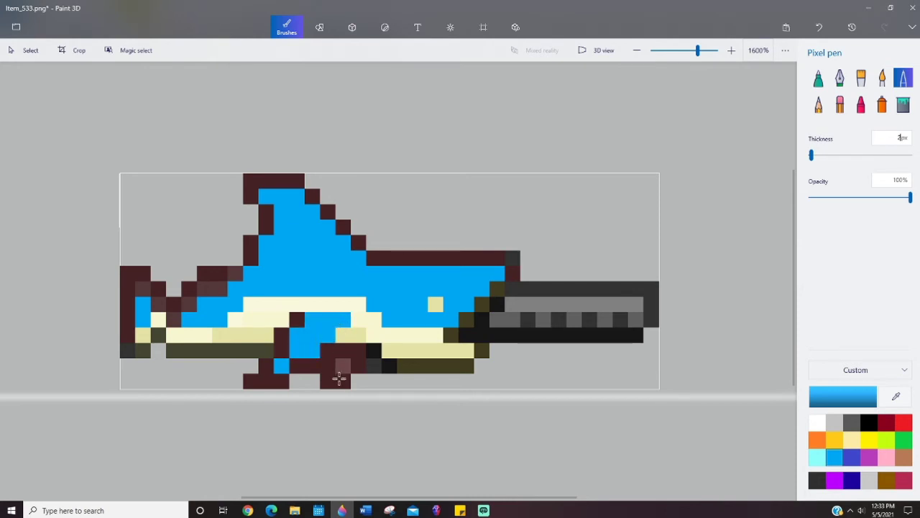
pyautogui.click(347, 361)
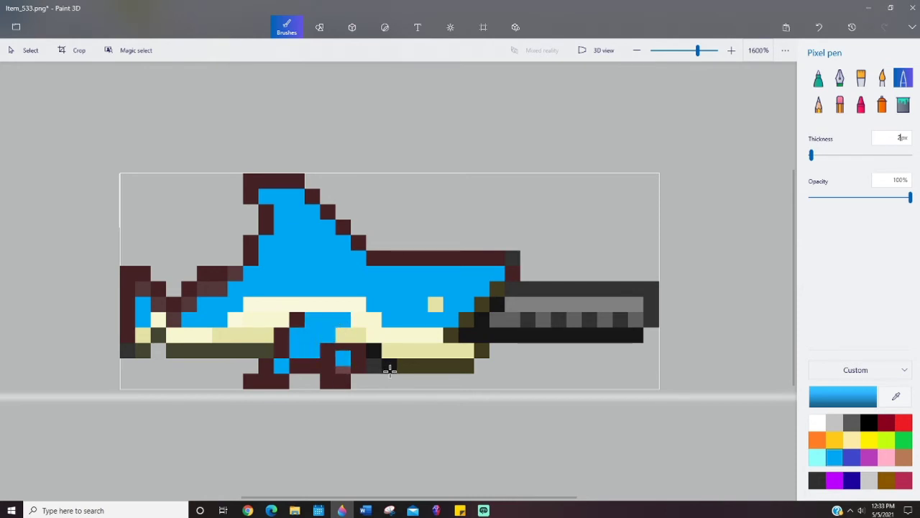
pyautogui.click(350, 370)
pyautogui.hotkey('ctrl', 'z')
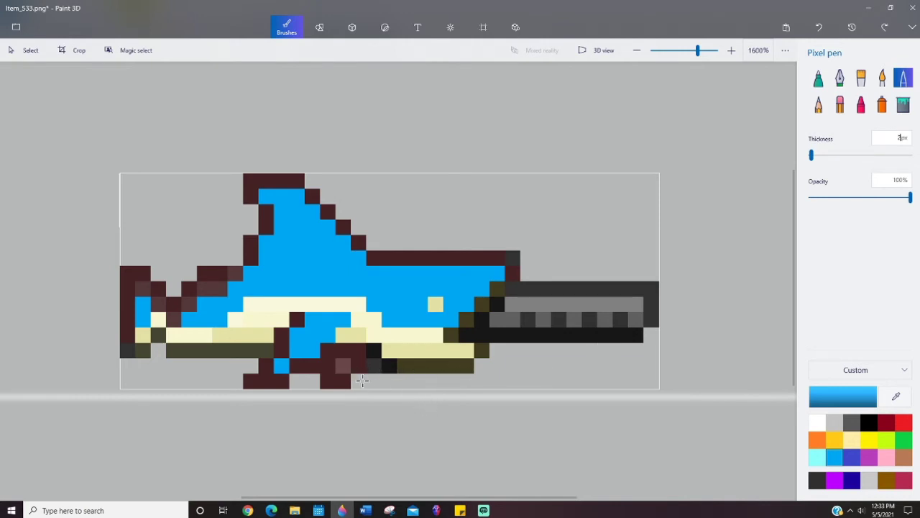
pyautogui.click(346, 369)
# Paint the shark's eye black and undo the black strokes on its cream lower jaw.
pyautogui.click(868, 423)
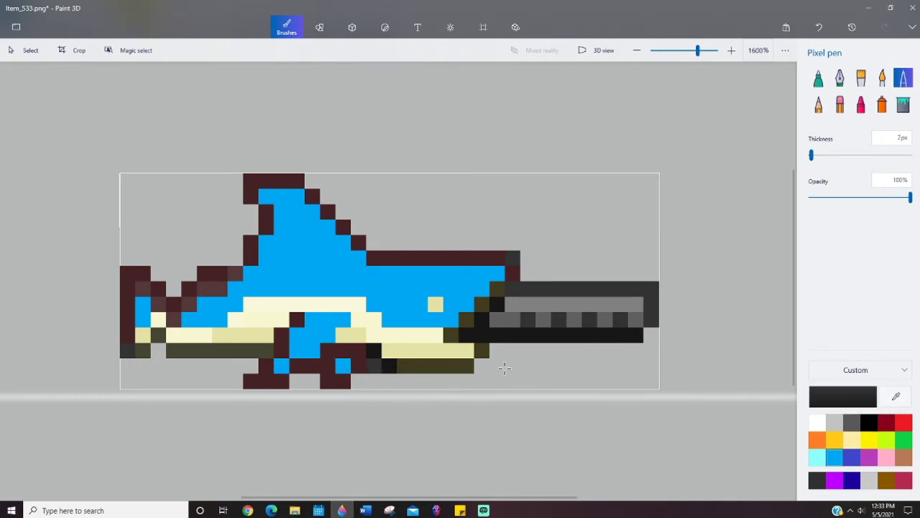
pyautogui.click(436, 307)
pyautogui.moveTo(469, 351)
pyautogui.mouseDown()
pyautogui.moveTo(405, 343)
pyautogui.moveTo(425, 352)
pyautogui.moveTo(392, 351)
pyautogui.moveTo(436, 338)
pyautogui.moveTo(386, 335)
pyautogui.mouseUp()
pyautogui.hotkey('ctrl', 'z')
pyautogui.hotkey('ctrl', 'z')
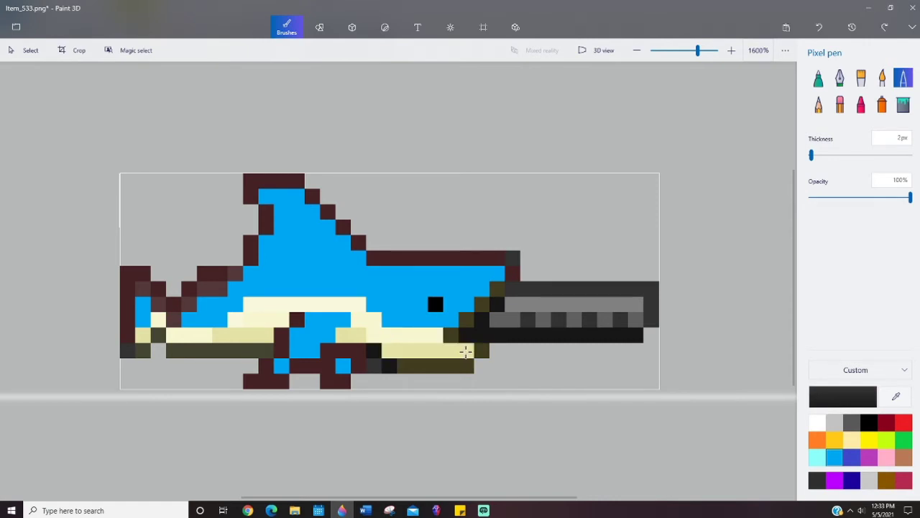